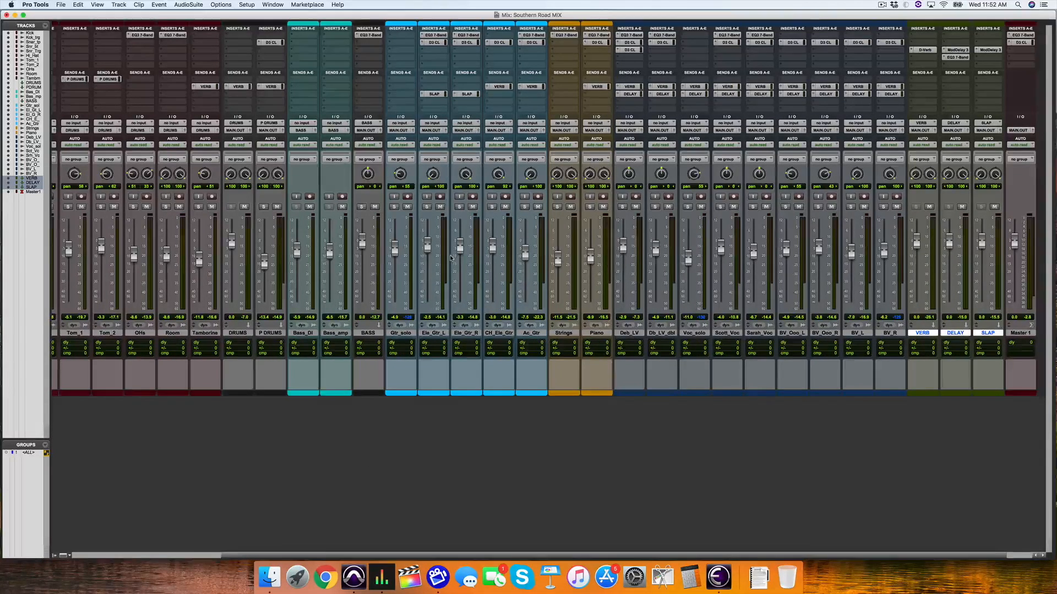
Select the Deb_LV track in the mixer and switch to the Edit window
scroll(450, 257, left, 10)
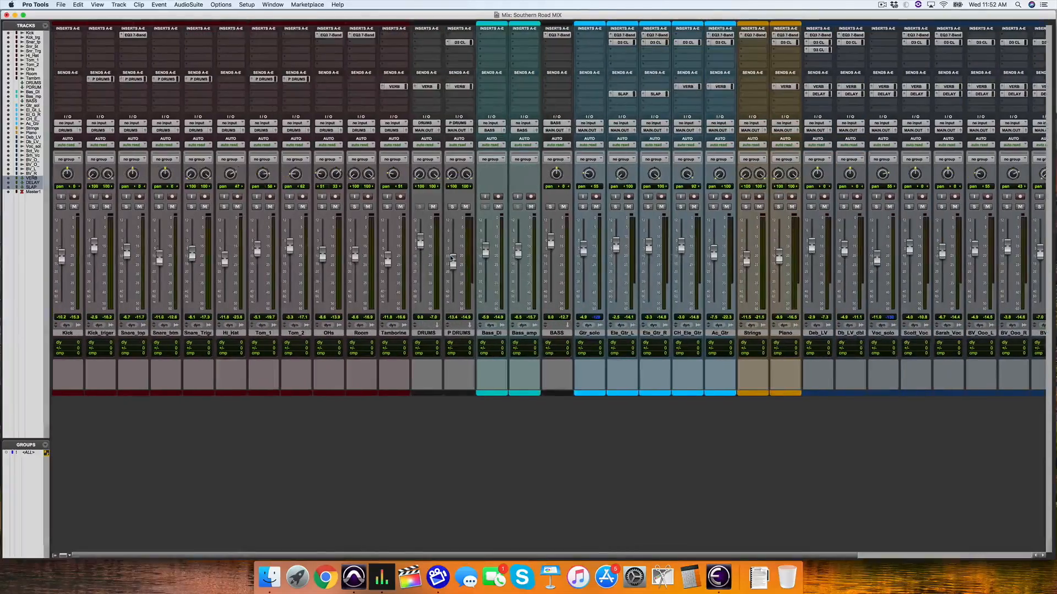
scroll(451, 257, right, 10)
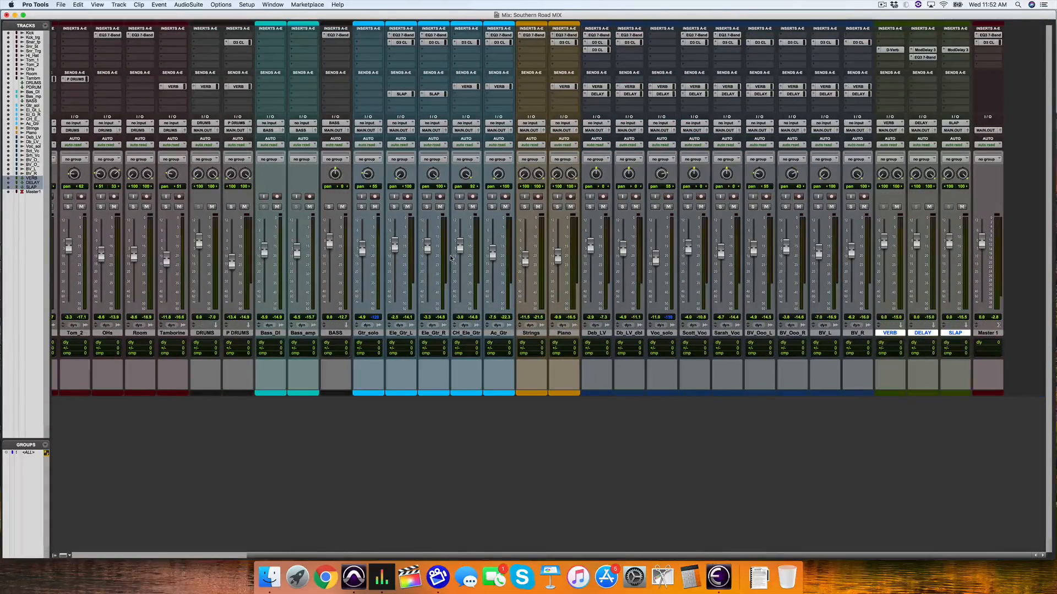
scroll(450, 257, left, 10)
scroll(450, 257, right, 10)
click(596, 333)
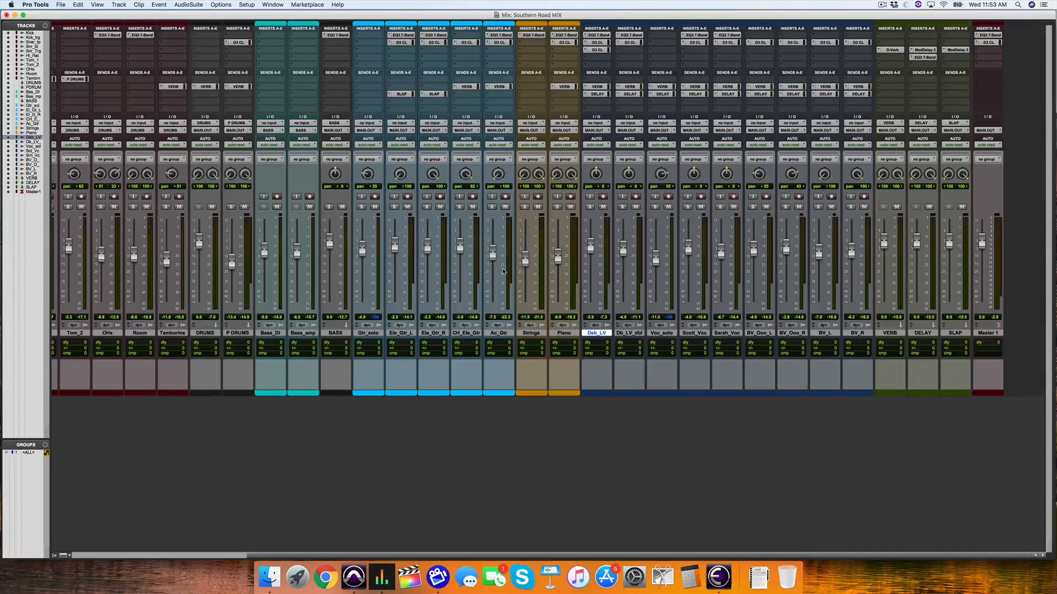
key(super+equal)
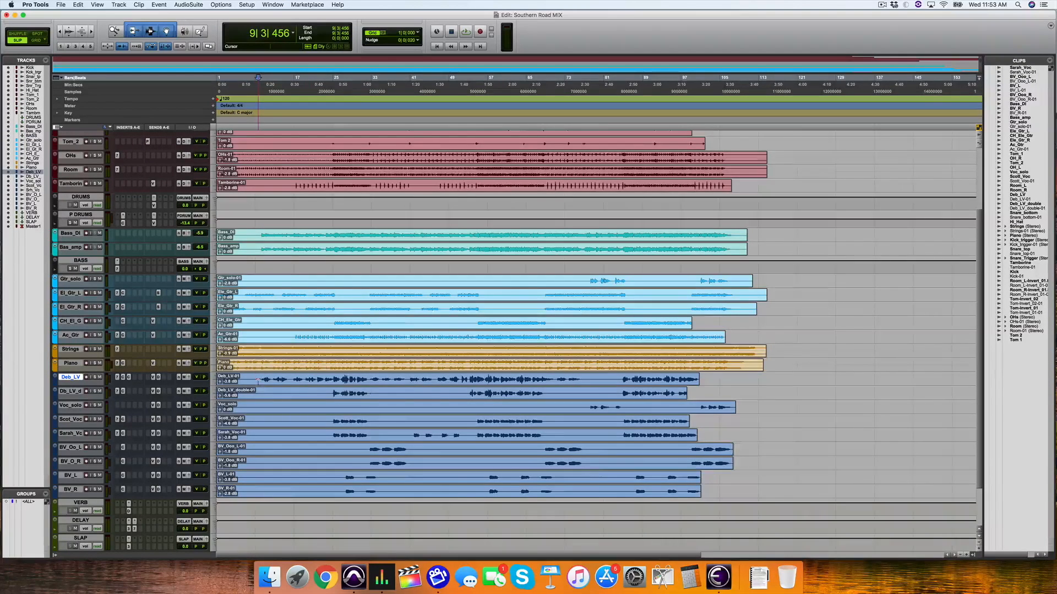
Enlarge the Deb_LV track on a zoomed-in timeline and show its volume automation in place of the waveform
key(t)
key(t)
key(t)
drag(89, 390, 83, 474)
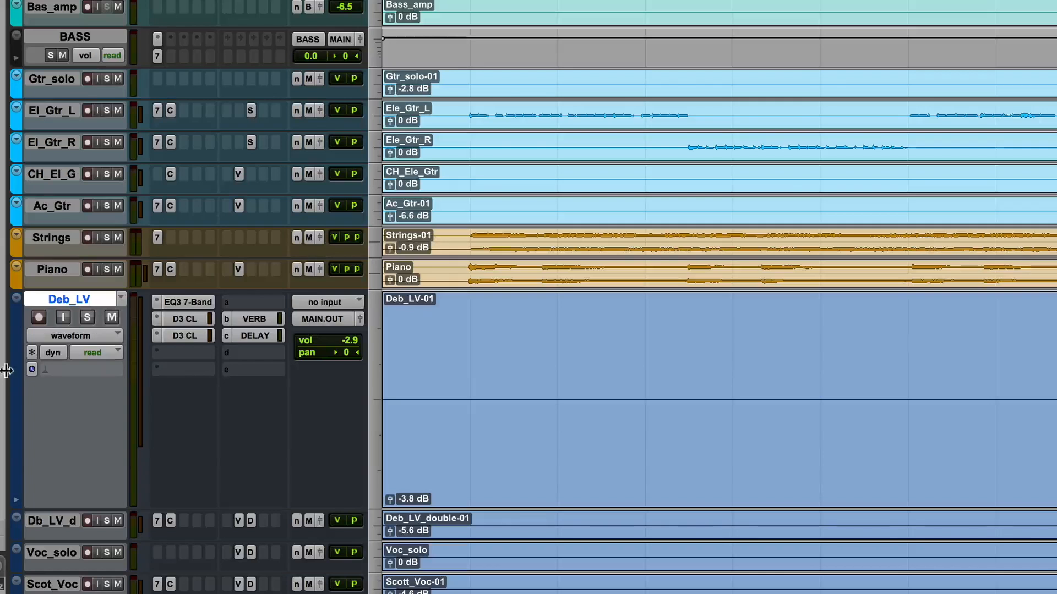
click(77, 335)
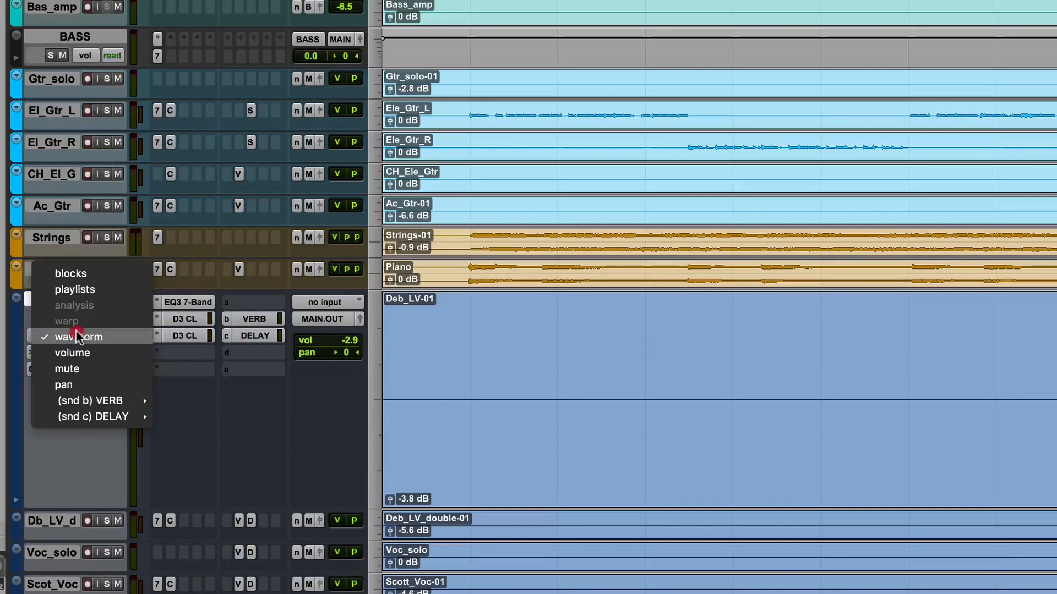
click(74, 353)
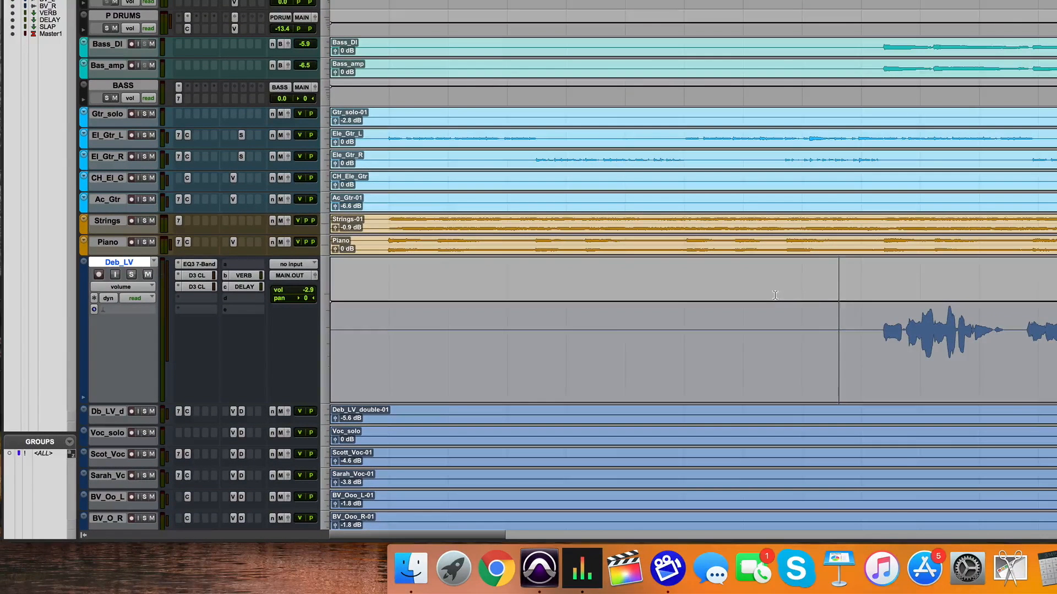
drag(775, 295, 837, 310)
drag(930, 308, 972, 236)
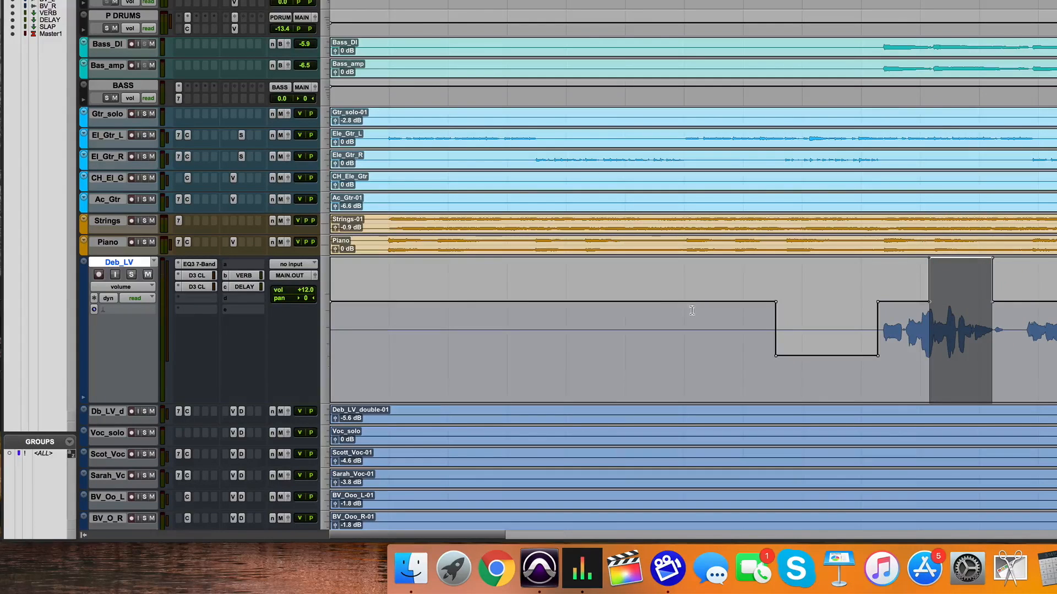
key(super+z)
key(super+z)
Set Deb_LV's automation mode to Touch and float its output fader window above the vocal waveform
click(774, 318)
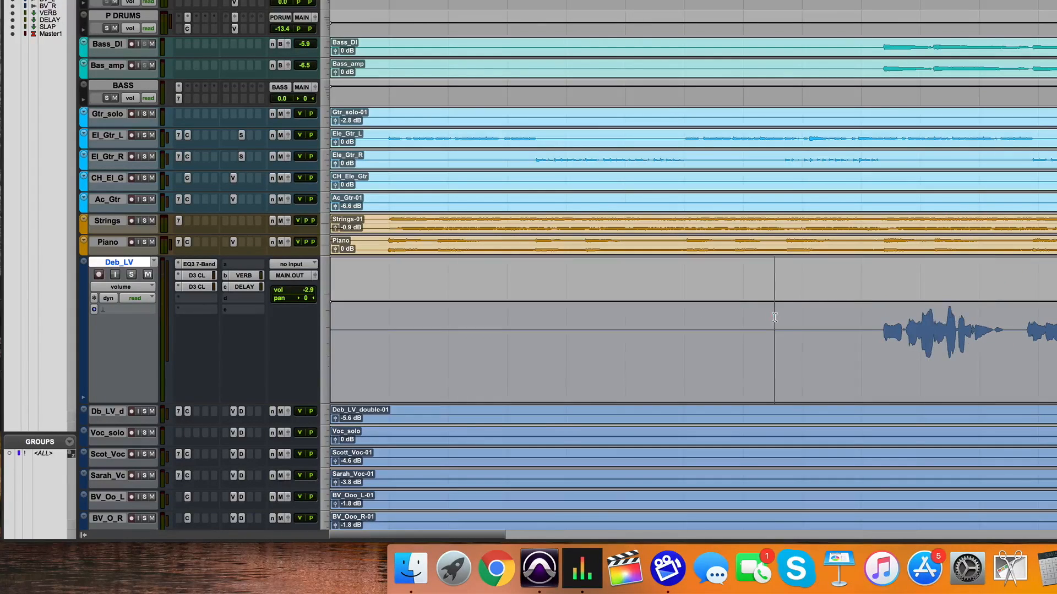
click(136, 300)
click(147, 310)
click(315, 276)
drag(1041, 0, 778, 69)
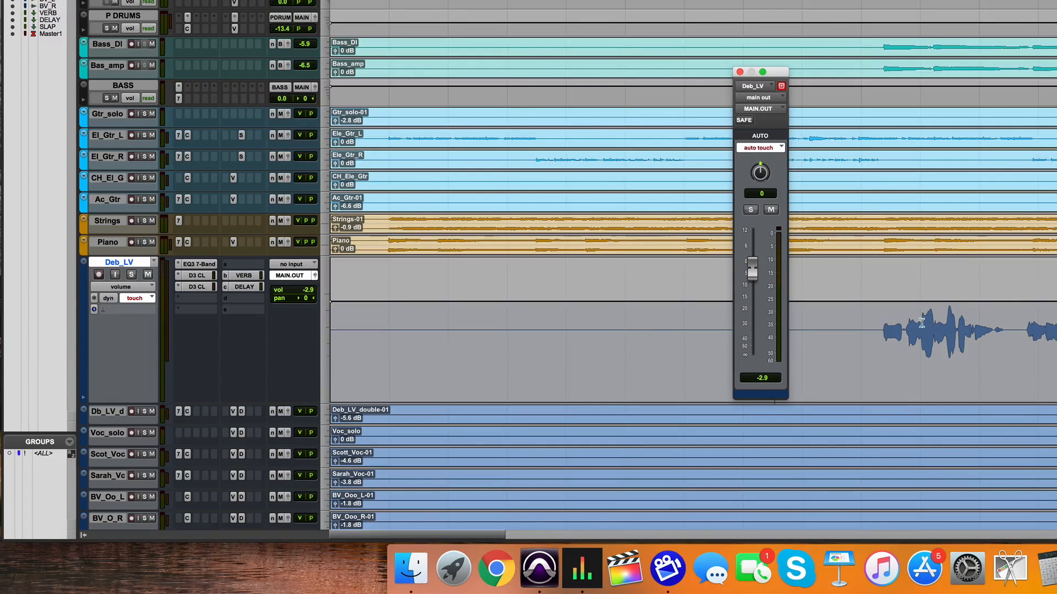
scroll(693, 330, right, 15)
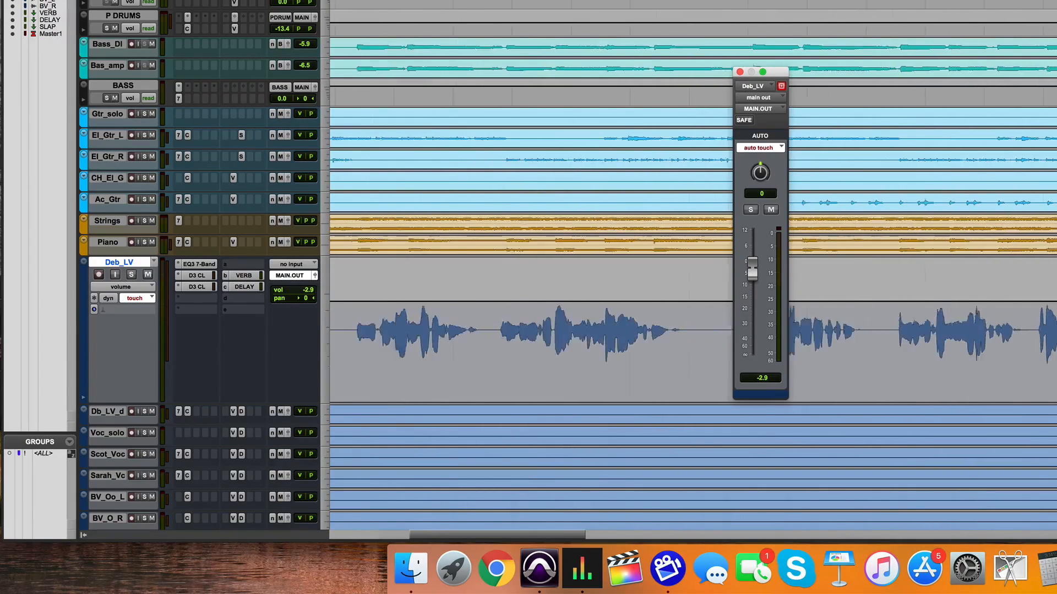
scroll(693, 330, left, 15)
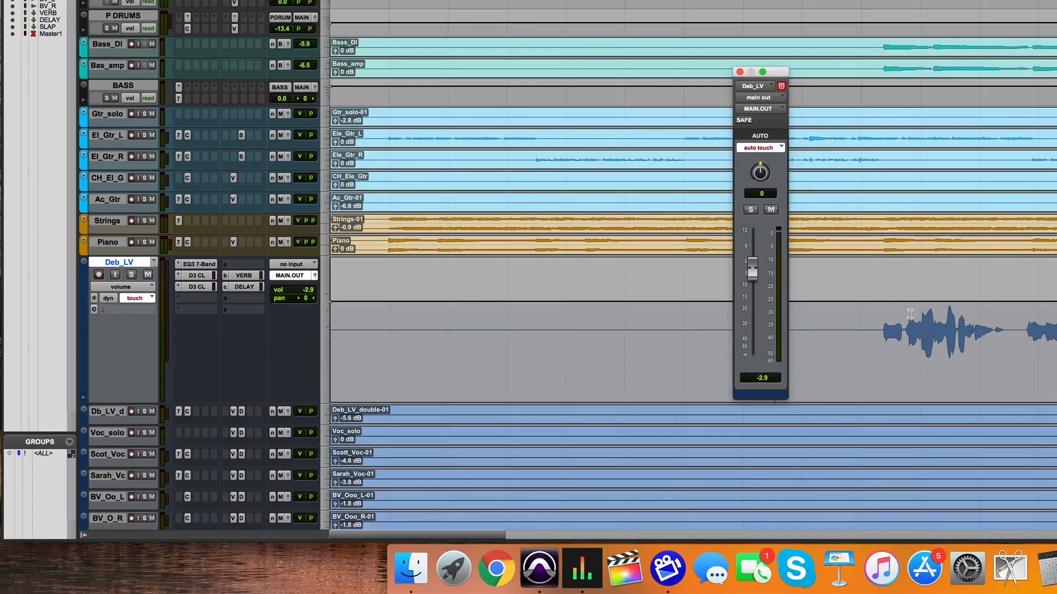
drag(776, 74, 556, 56)
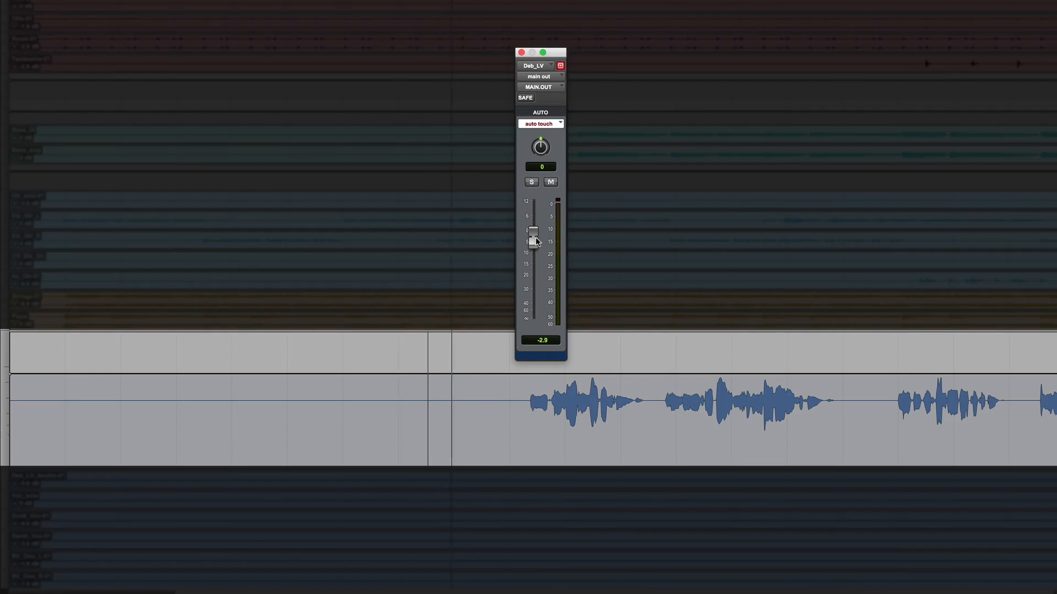
drag(533, 241, 533, 224)
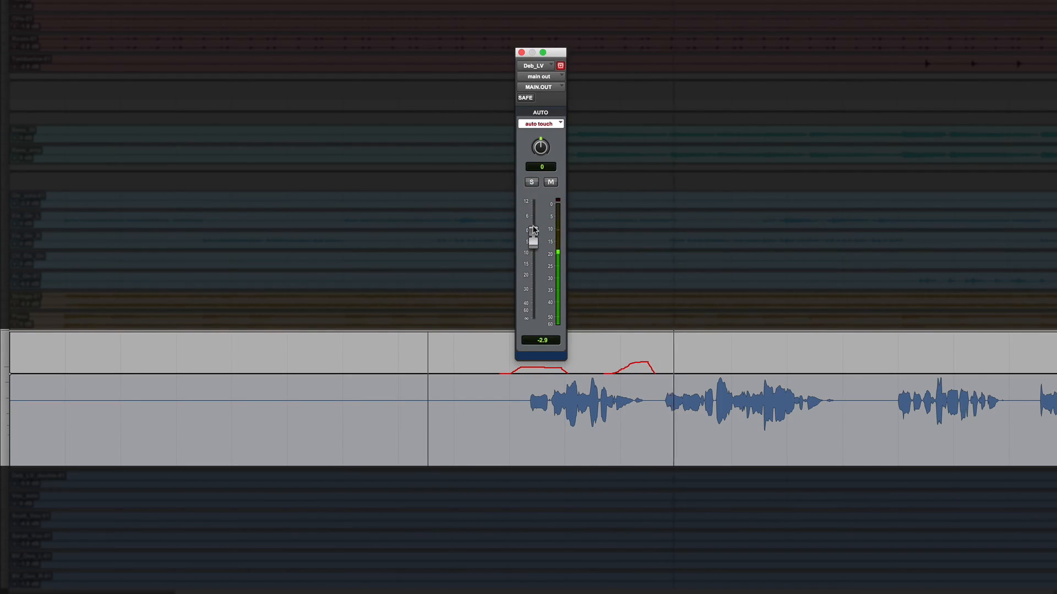
drag(533, 239, 533, 237)
key(space)
key(super+z)
Record Deb_LV volume rides during playback from before the first vocal phrase into the second verse, briefly raising the fader on quiet words
key(space)
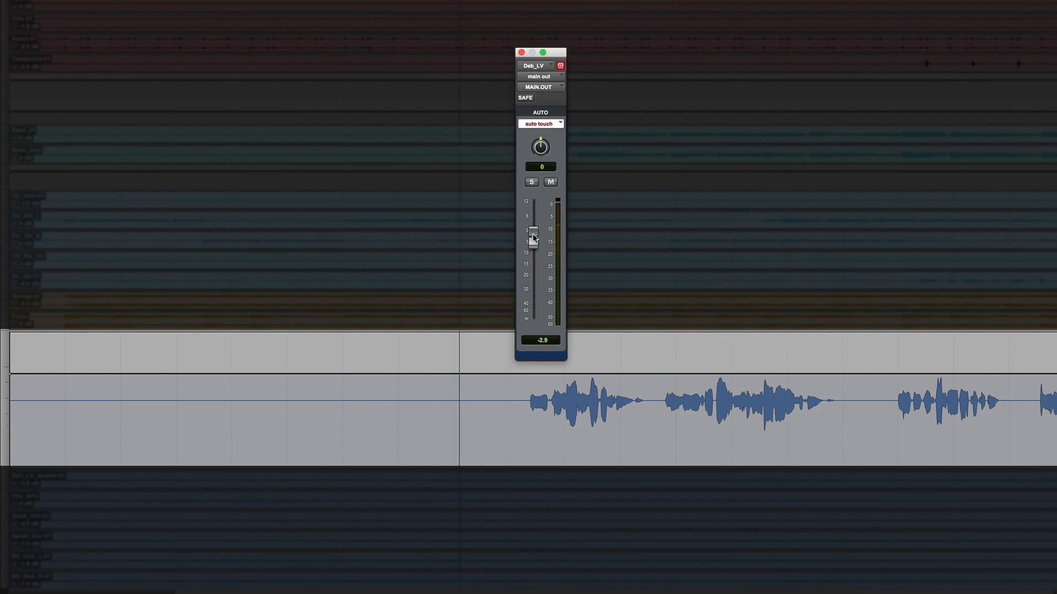
mouse_move(533, 237)
mouse_down()
mouse_move(534, 223)
mouse_move(534, 235)
mouse_up()
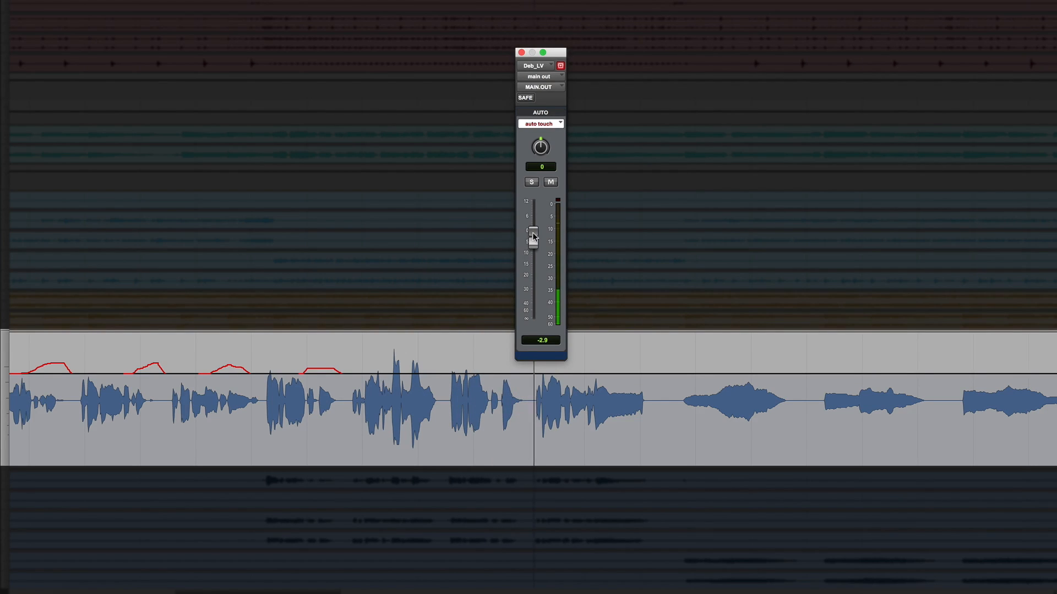
mouse_move(532, 233)
mouse_down()
mouse_move(535, 223)
mouse_move(533, 233)
mouse_up()
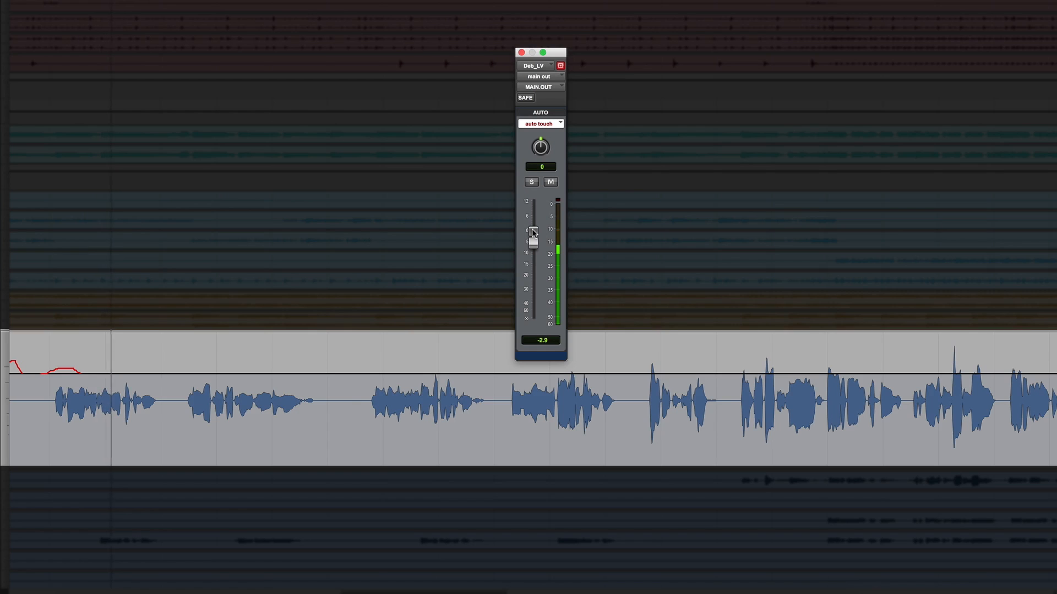
key(space)
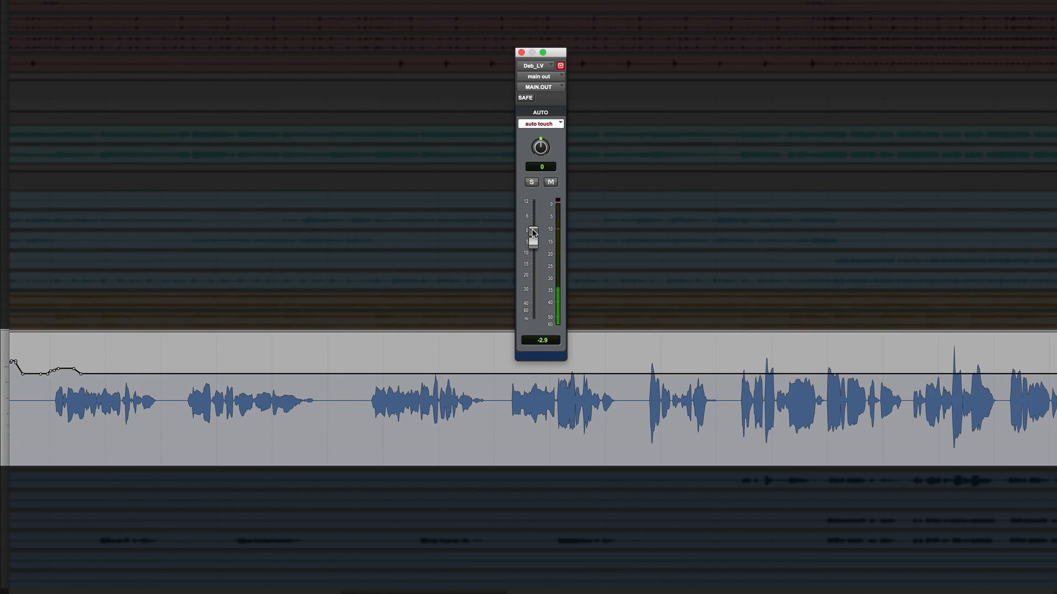
Clear the volume ride at the start of the second verse and record gradual fader rises over its first two phrases
drag(41, 394, 90, 401)
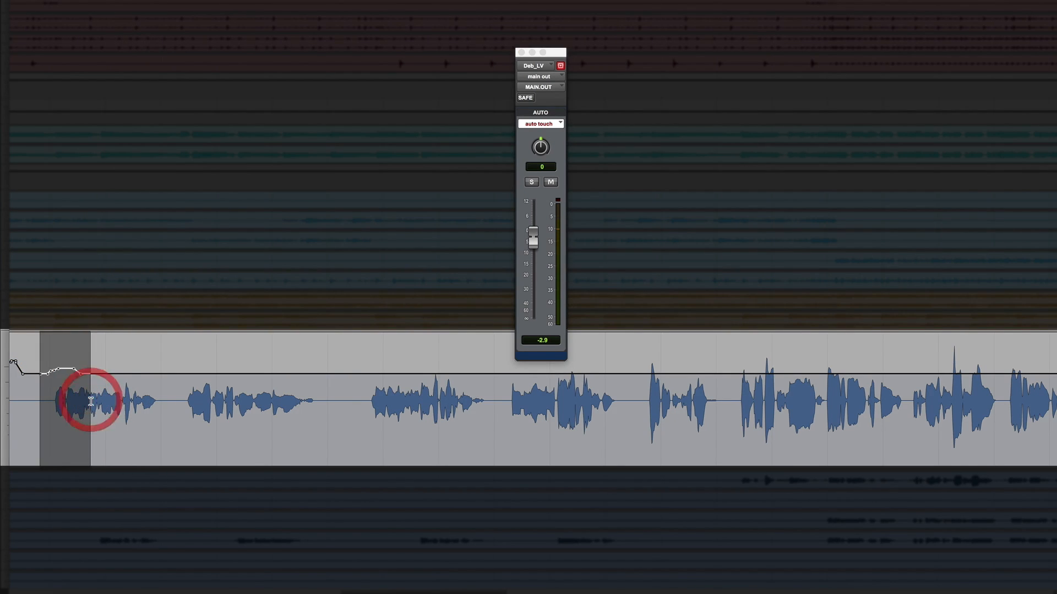
key(Delete)
key(space)
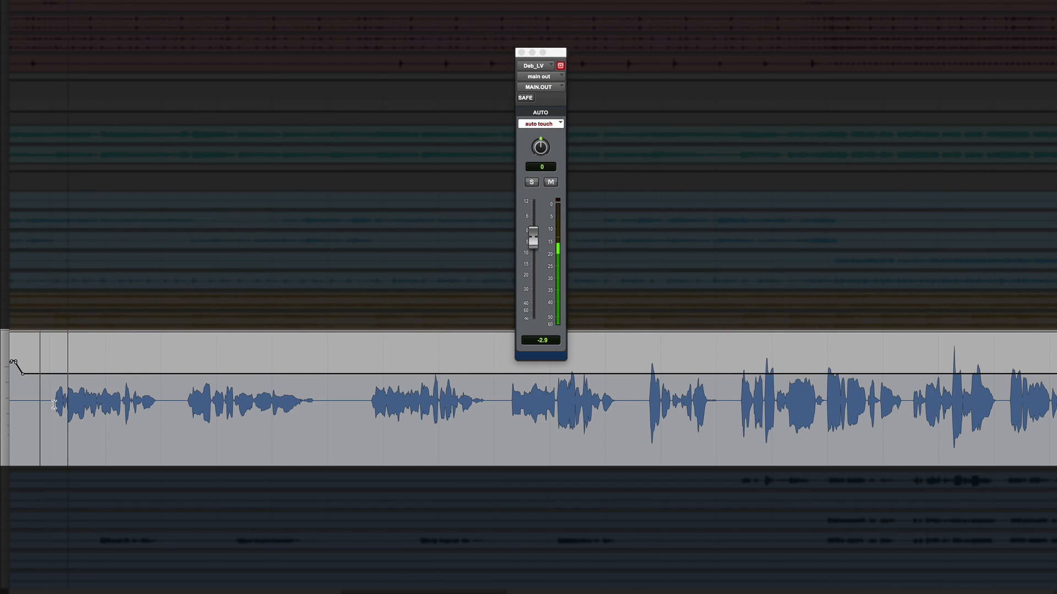
drag(533, 240, 534, 230)
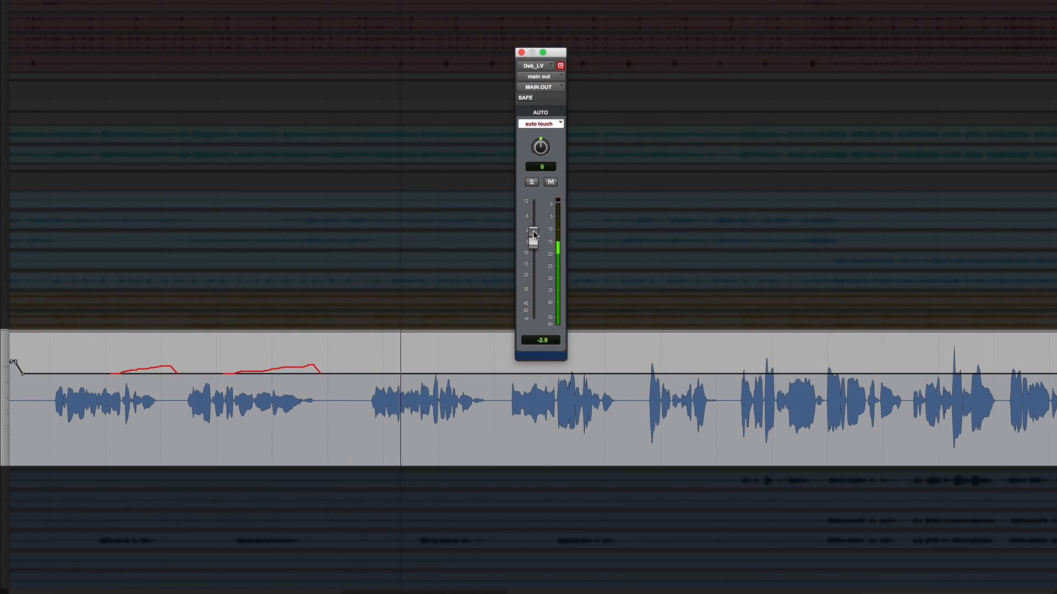
key(space)
Restart playback before the verse's third phrase and record short fader rises through the third and fourth phrases
click(352, 385)
key(space)
drag(533, 240, 533, 234)
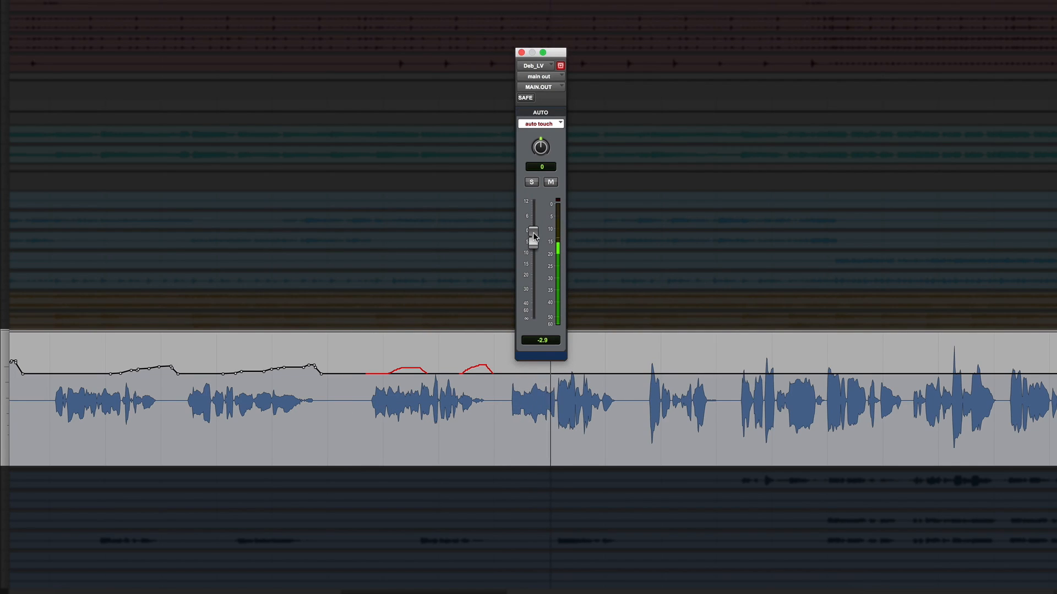
drag(534, 237, 535, 233)
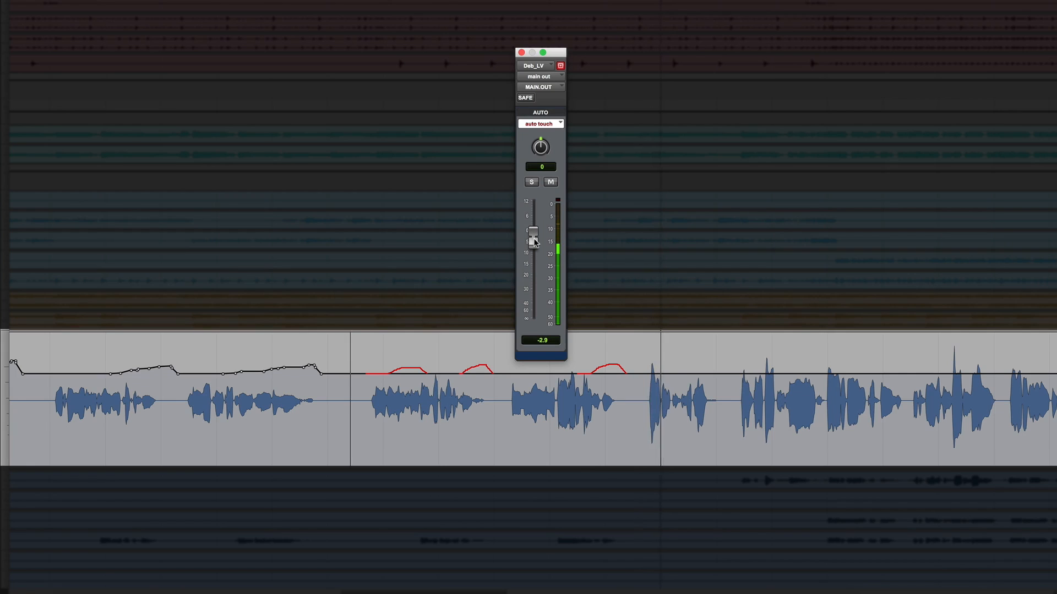
key(space)
Replace the volume ride at the end of the fourth phrase with a newly recorded fader rise and adjust its ending breakpoint
drag(566, 395, 637, 396)
key(Delete)
key(space)
drag(533, 236, 532, 225)
key(space)
drag(606, 367, 604, 365)
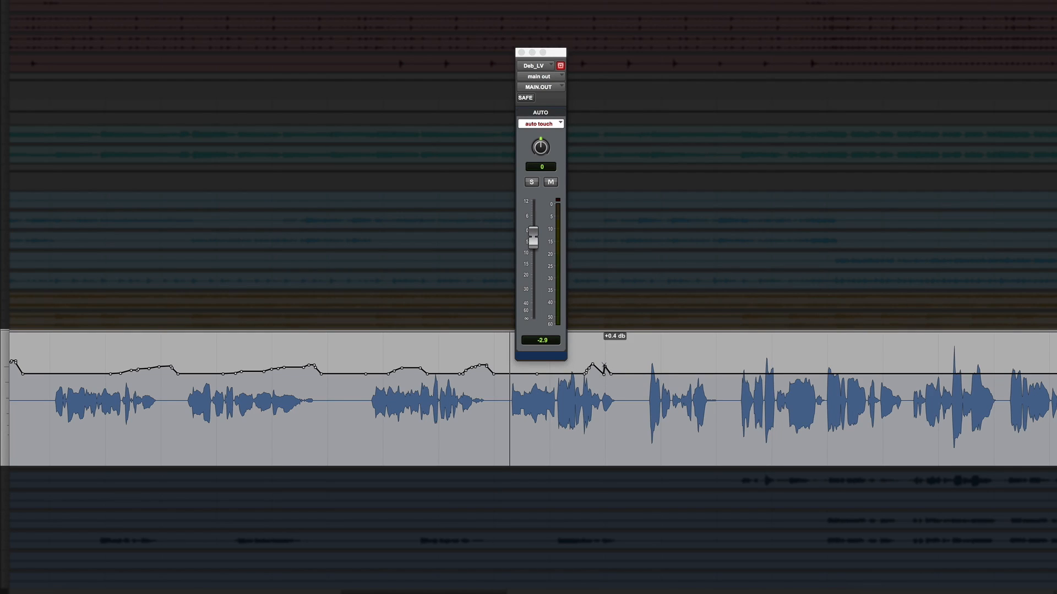
key(space)
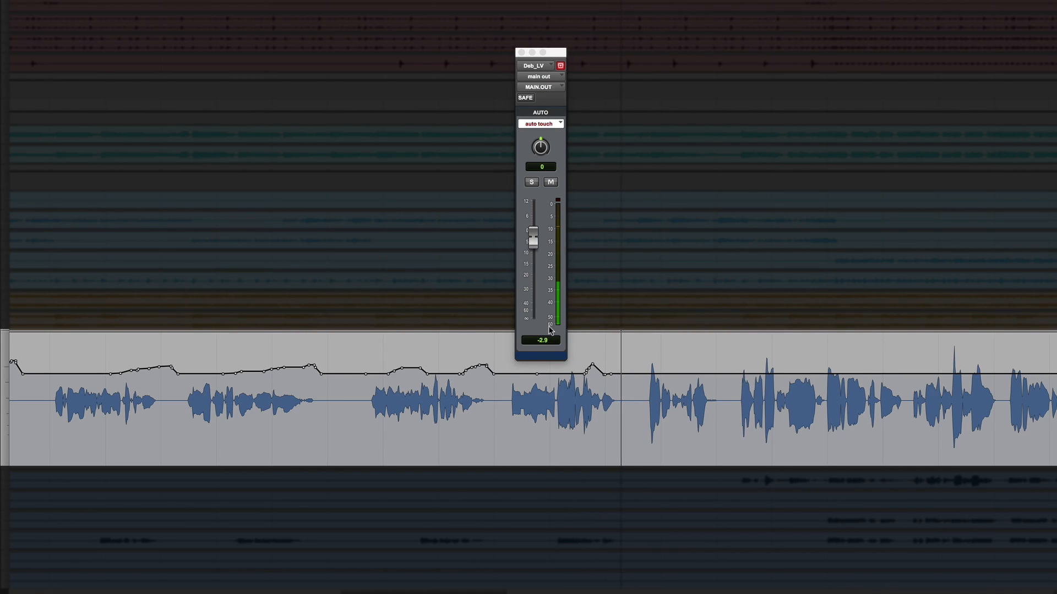
click(534, 240)
drag(533, 241, 533, 229)
double_click(648, 392)
click(706, 390)
drag(724, 391, 666, 390)
key(Delete)
Record a short fader rise within the verse's fifth phrase, playing from just before it
click(628, 388)
click(639, 390)
key(space)
drag(536, 243, 535, 242)
key(space)
Record small volume rides on the quieter words of the following phrases where the backing vocals enter
key(space)
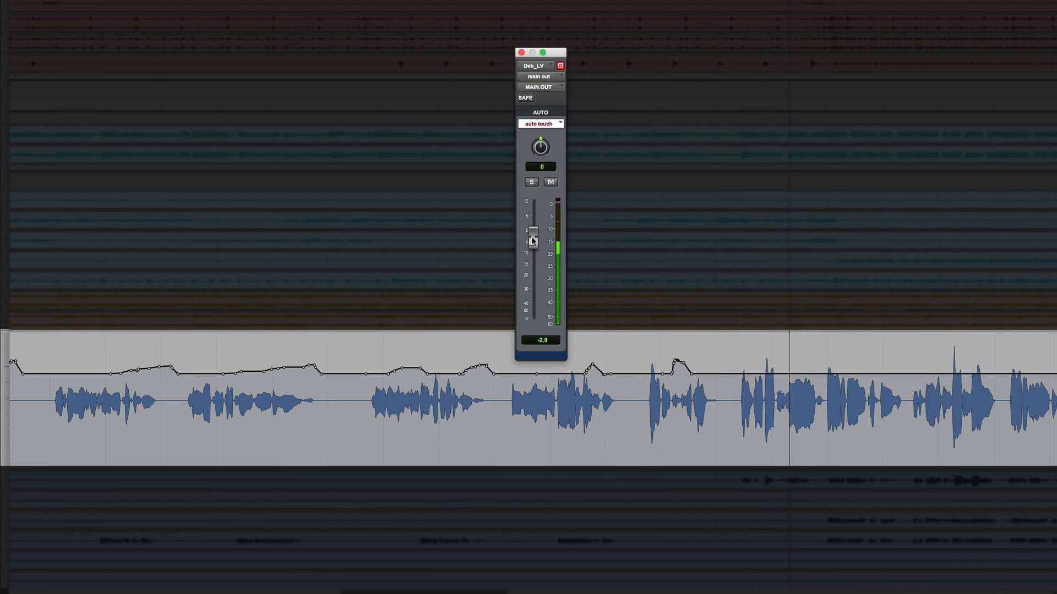
mouse_move(533, 240)
mouse_down()
mouse_move(532, 224)
mouse_move(533, 233)
mouse_up()
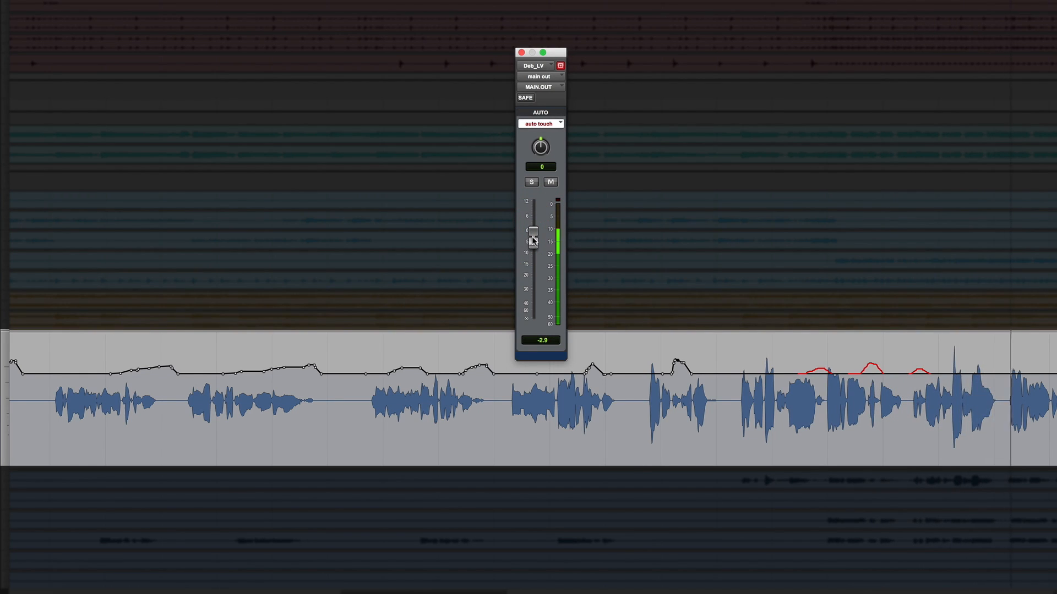
drag(533, 240, 533, 234)
key(space)
Clear the last recorded volume ride and re-record it, playing from the start of that phrase
drag(1035, 389, 1056, 389)
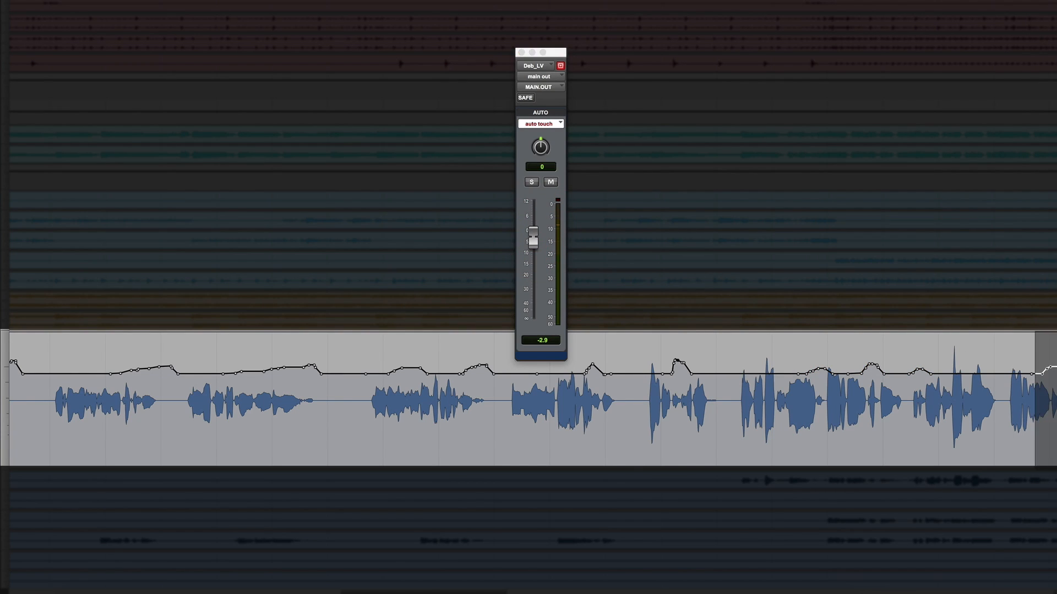
key(Delete)
click(1008, 391)
key(space)
drag(533, 239, 533, 240)
key(space)
Record gentle fader rises through the rest of this chorus and its closing sustained notes
drag(533, 240, 533, 233)
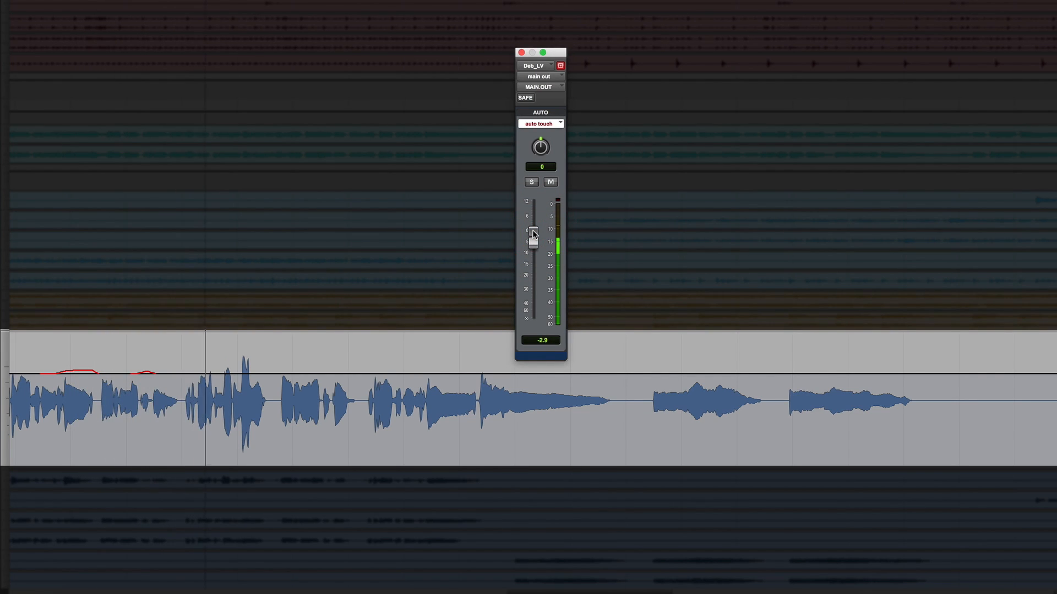
drag(533, 237, 533, 233)
mouse_move(533, 233)
mouse_down()
mouse_move(534, 242)
mouse_move(535, 230)
mouse_up()
key(space)
Play from the start of the final vocal section and record small Deb_LV volume rises on its quieter words
scroll(767, 374, right, 15)
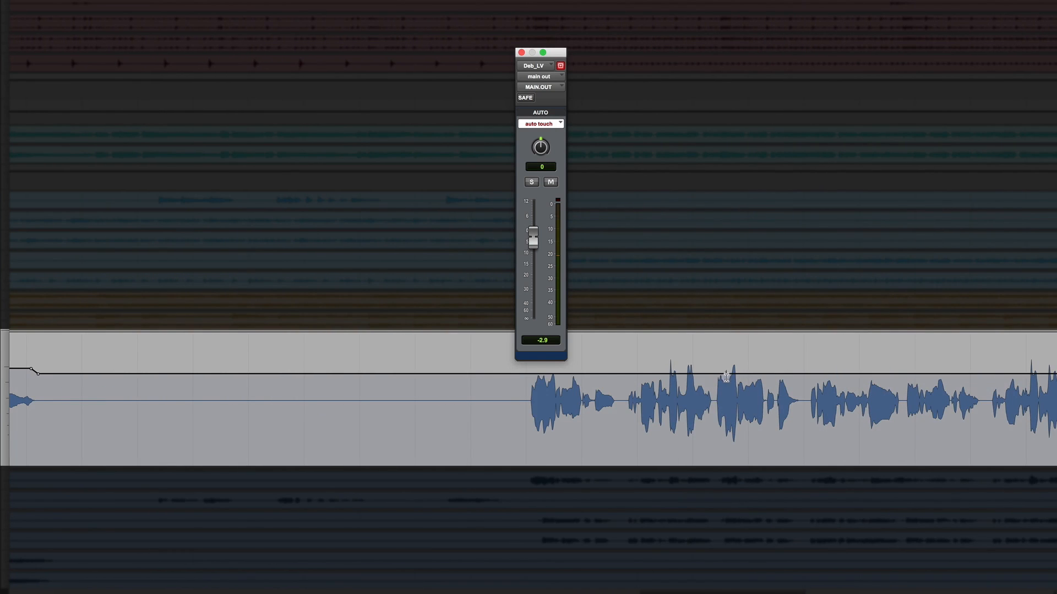
click(531, 380)
key(space)
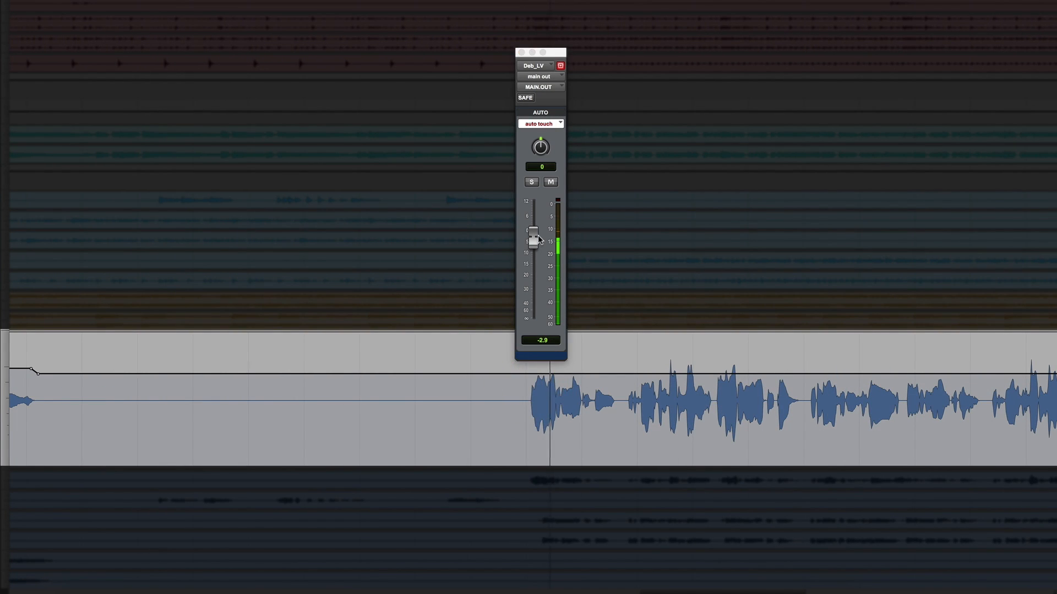
drag(538, 240, 538, 237)
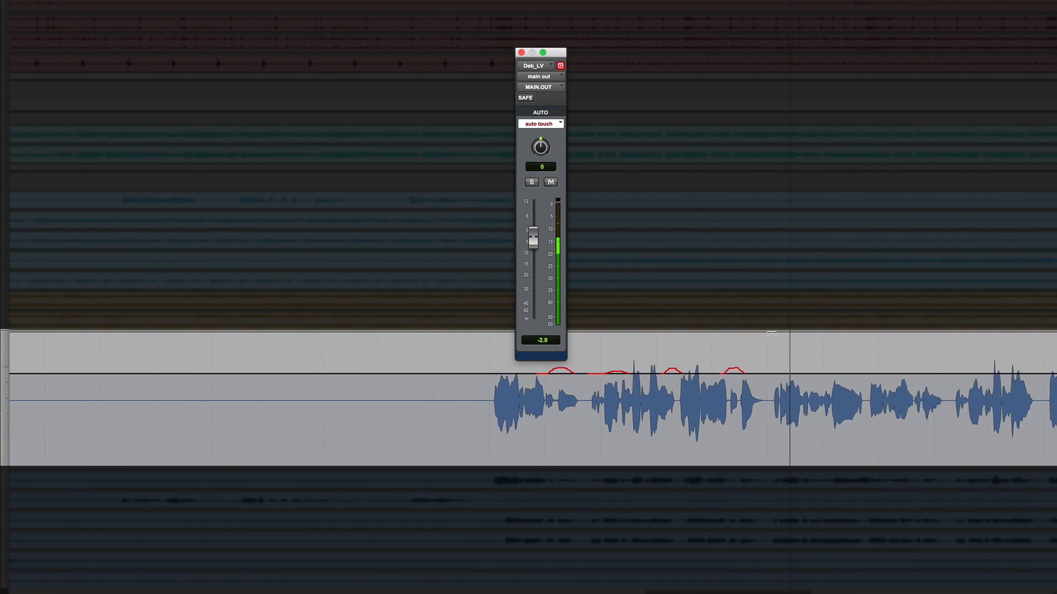
drag(533, 236, 536, 239)
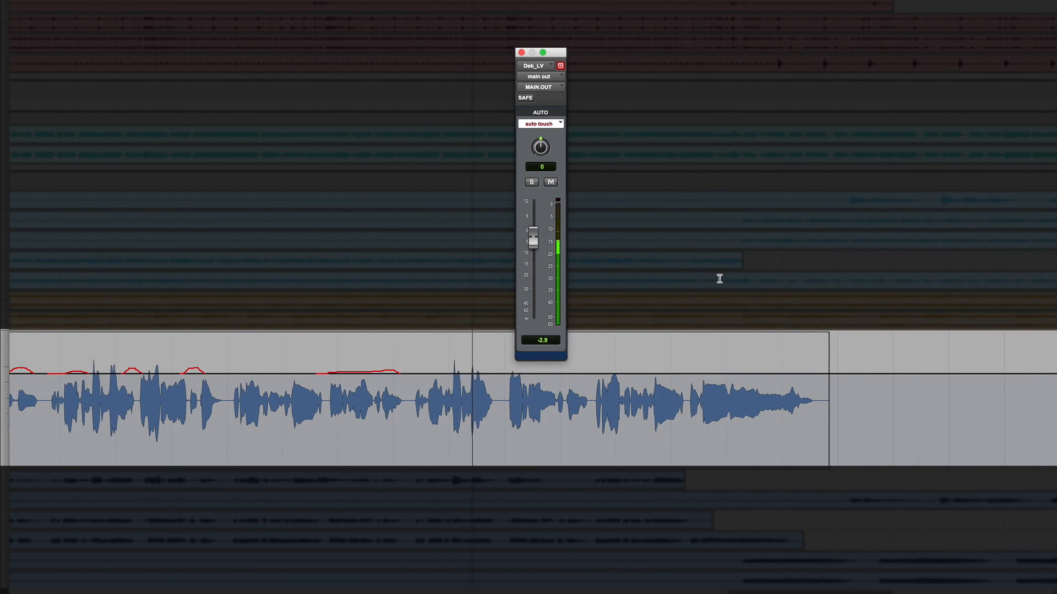
drag(533, 242, 533, 237)
key(space)
Solo Deb_LV and play it from the start of the next phrase in the final section
drag(508, 379, 587, 391)
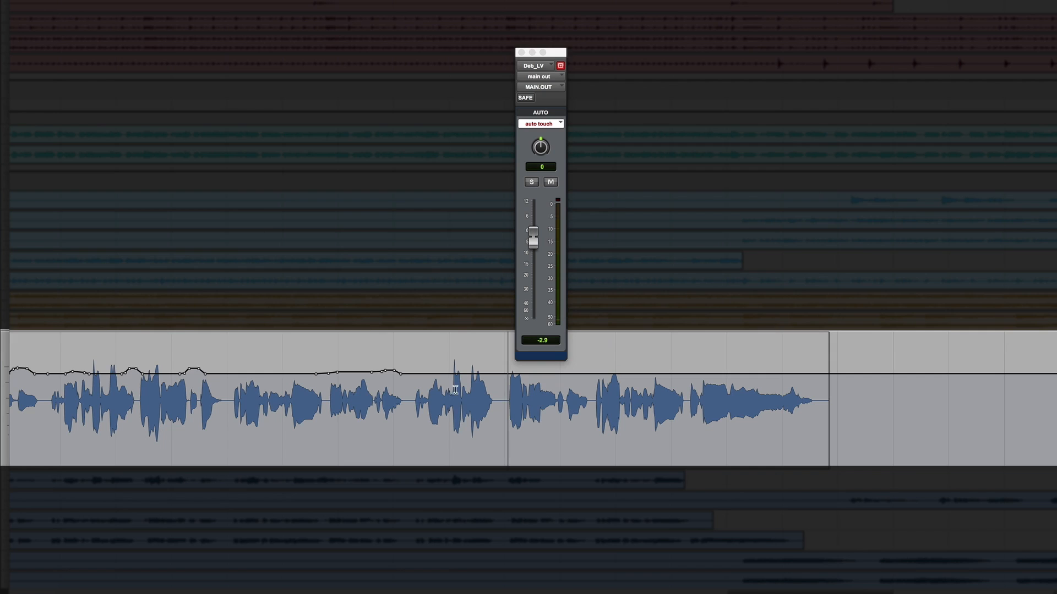
key(shift+s)
key(space)
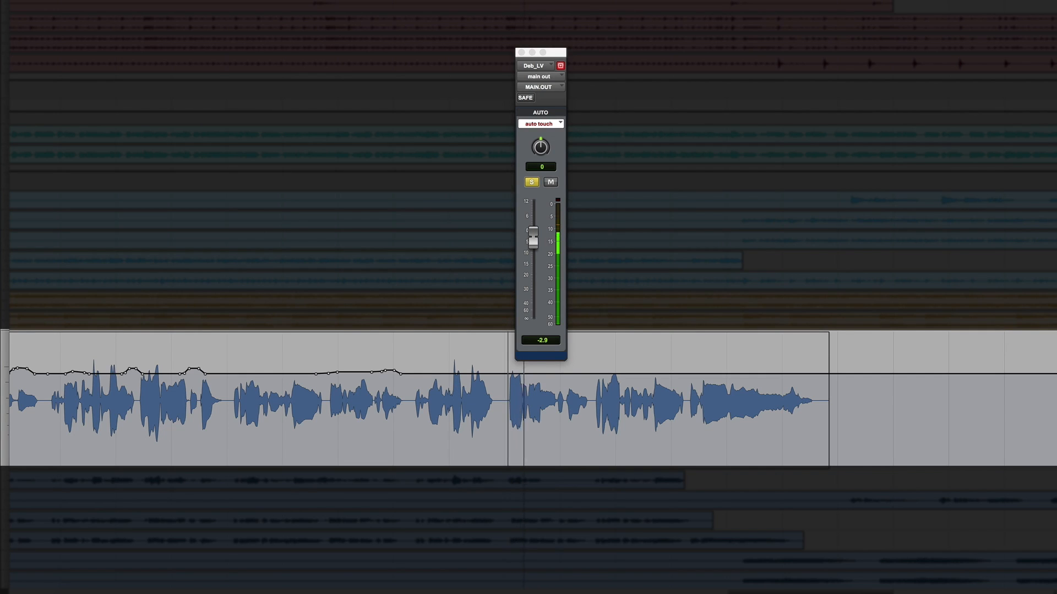
Play the next phrase of the final section with Deb_LV unsoloed and record a volume rise on its quieter words
key(space)
drag(534, 242, 534, 233)
key(space)
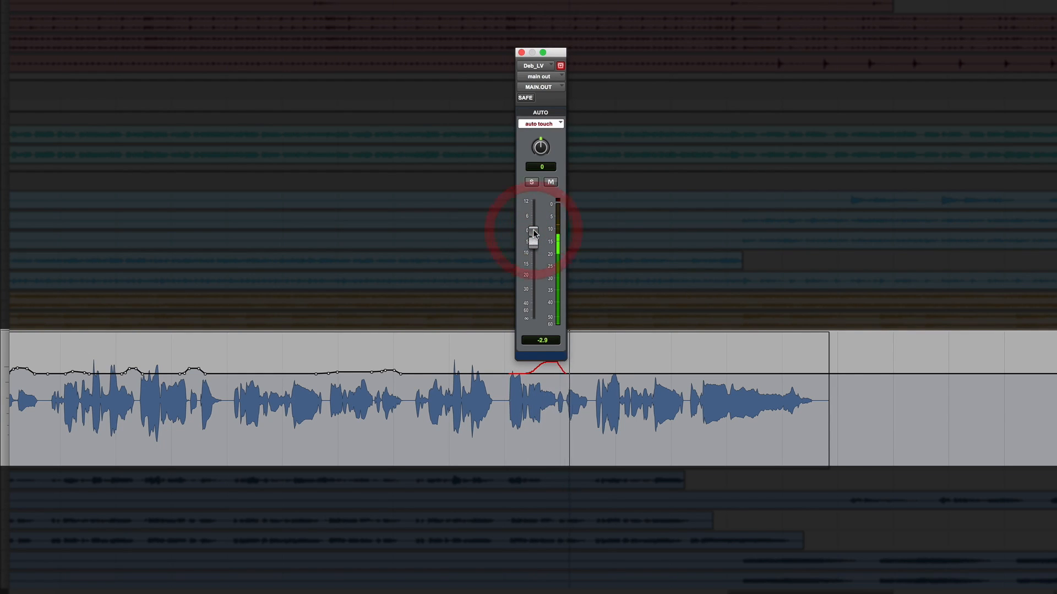
key(space)
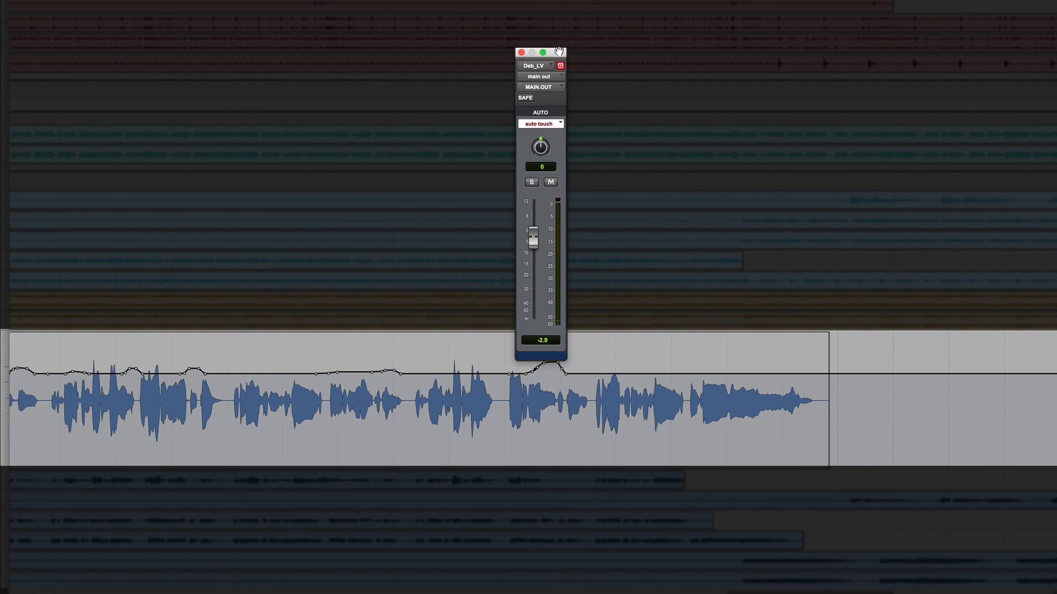
Move the floating fader clear of the volume line, replay the phrase and record a gentle rise on the final sustained note
click(554, 15)
drag(552, 53, 549, 27)
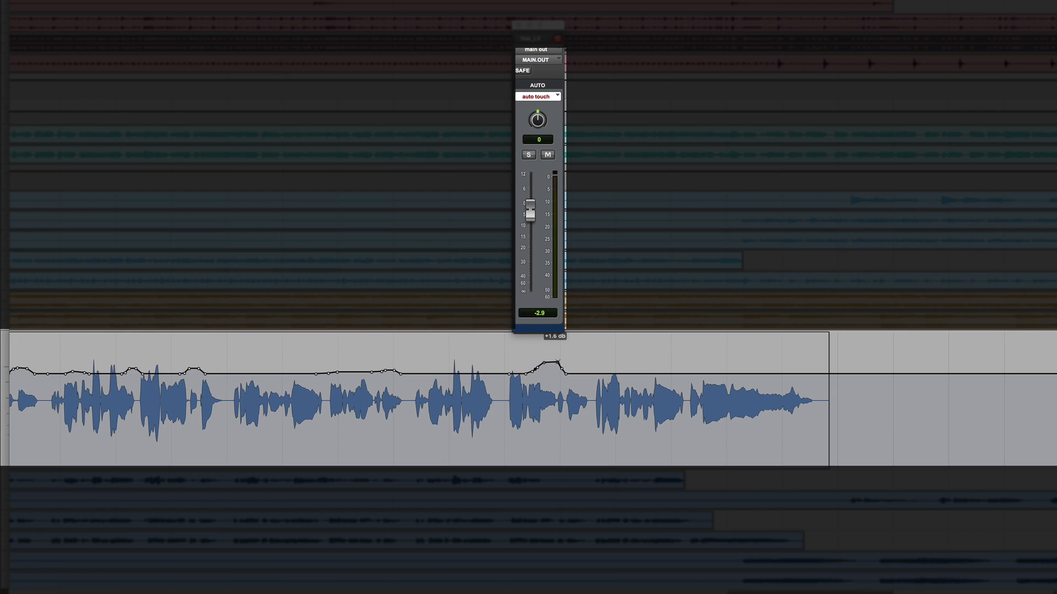
click(503, 396)
key(space)
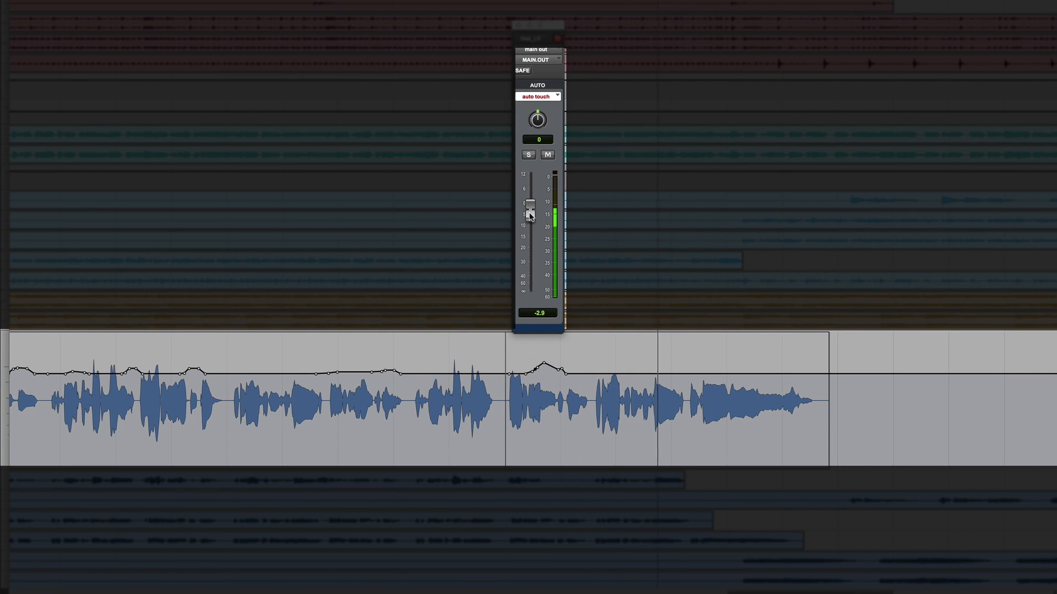
drag(530, 215, 531, 209)
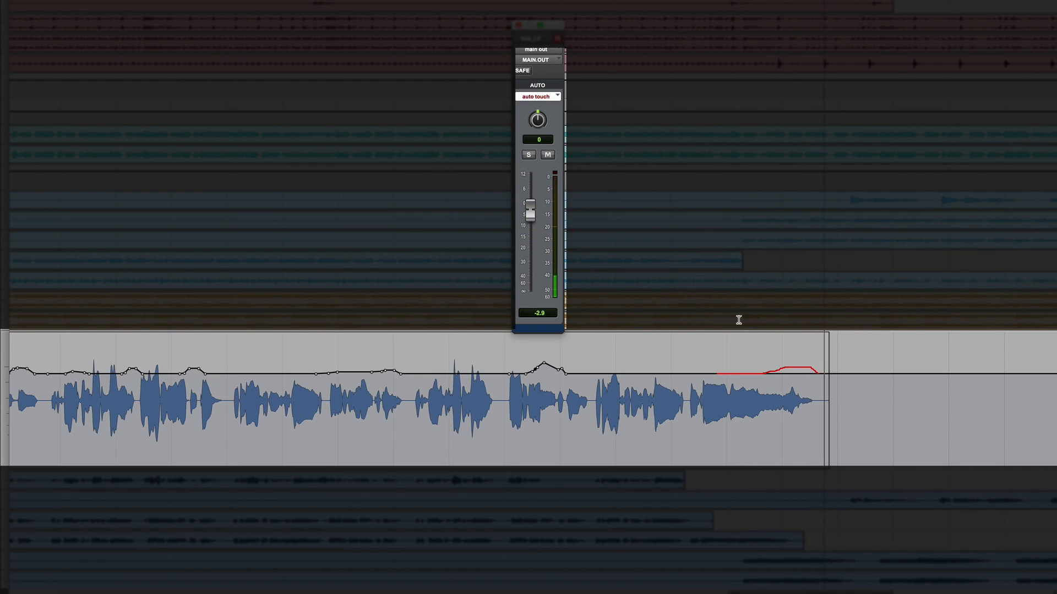
Switch the Deb_LV track's automation mode to Read and close its floating fader
key(r)
key(r)
key(r)
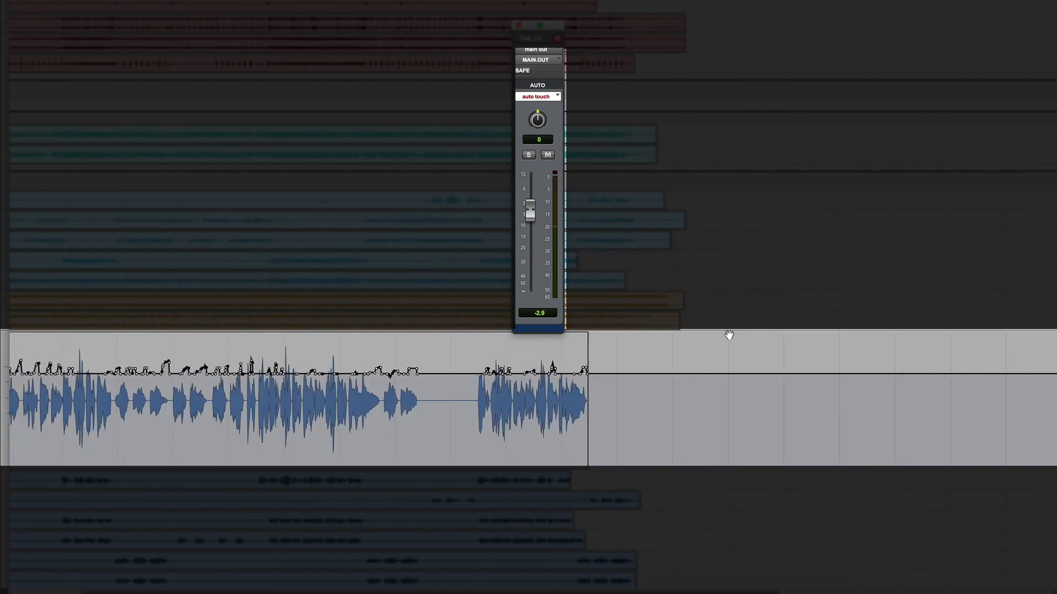
key(r)
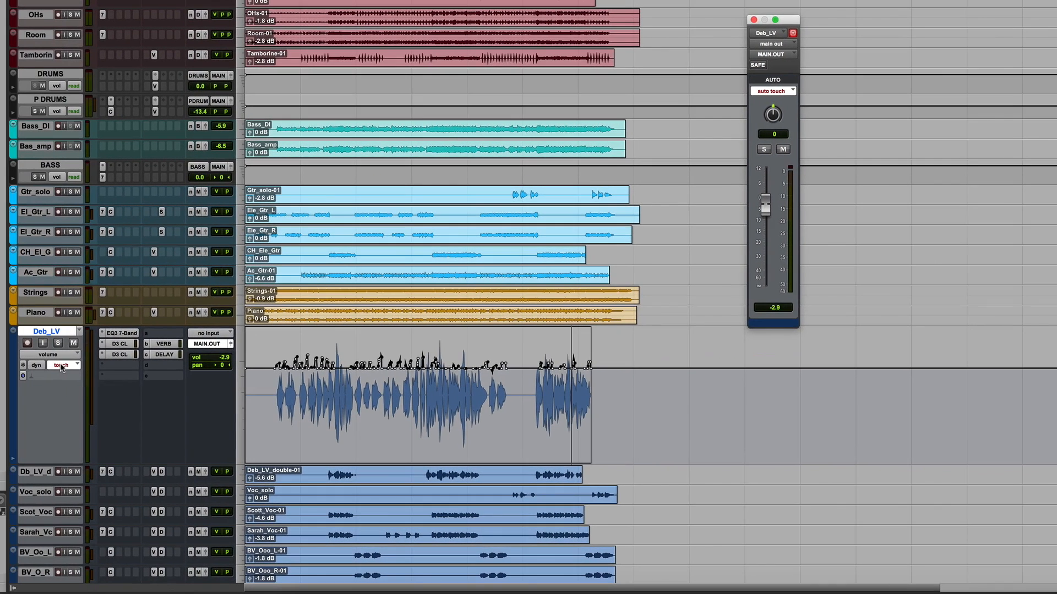
click(62, 366)
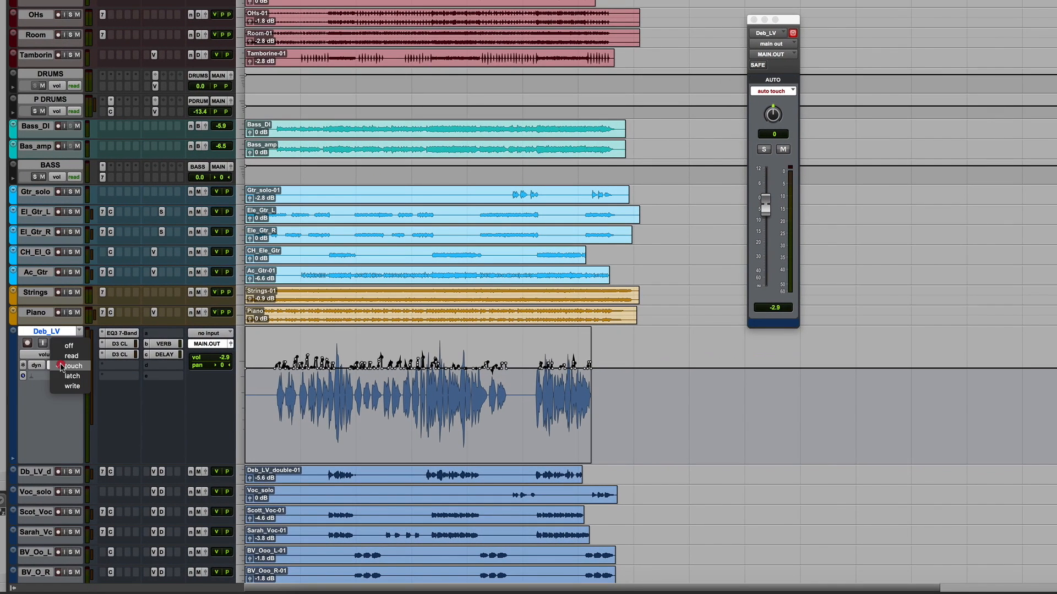
click(65, 357)
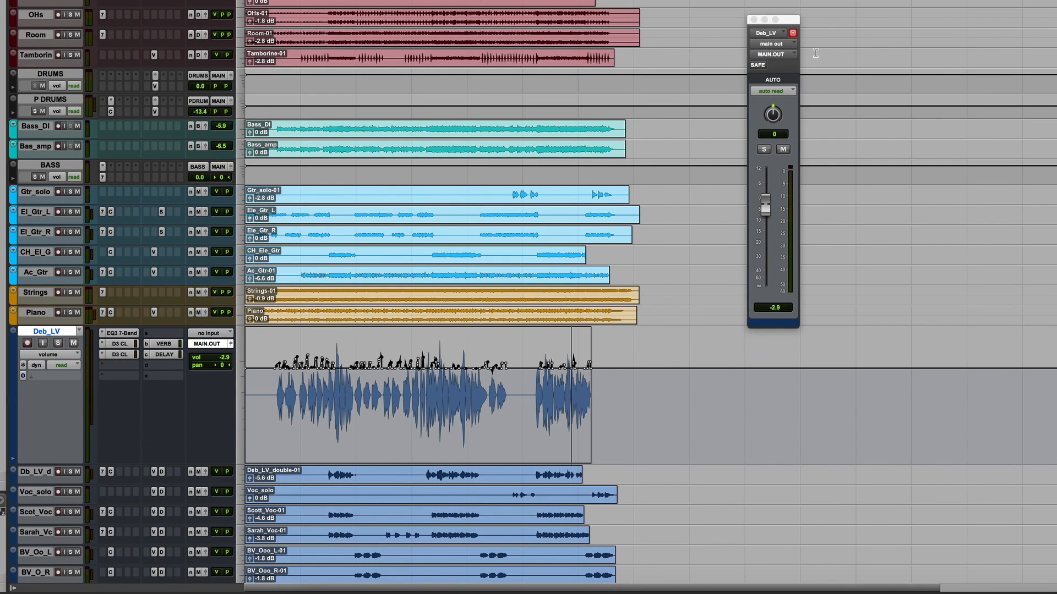
click(753, 20)
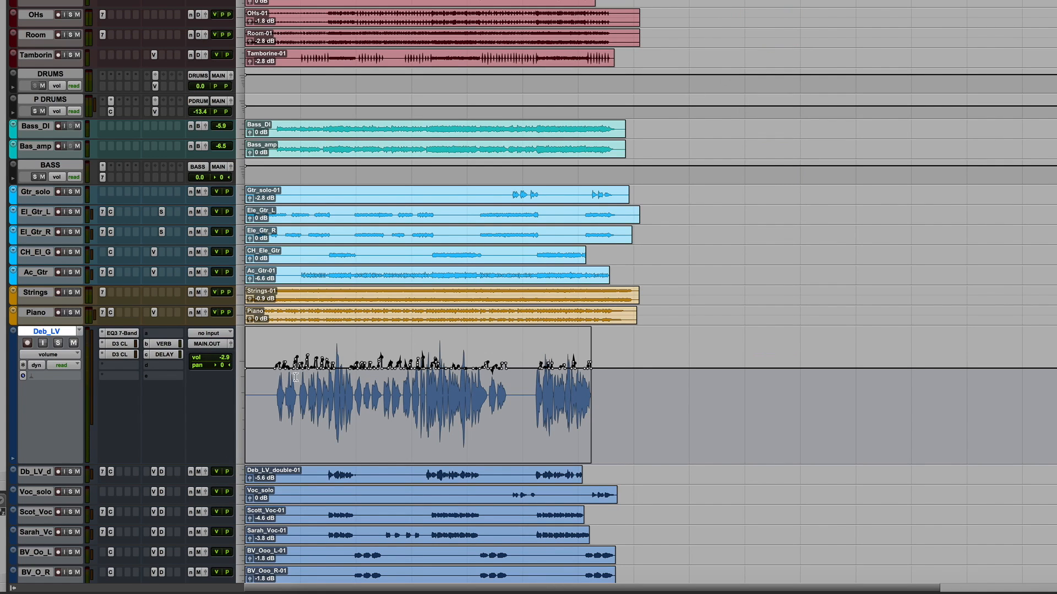
Examine the Deb_LV volume automation, both across the whole song and closely around the opening verse
click(279, 379)
key(ctrl+bracketright)
key(ctrl+bracketright)
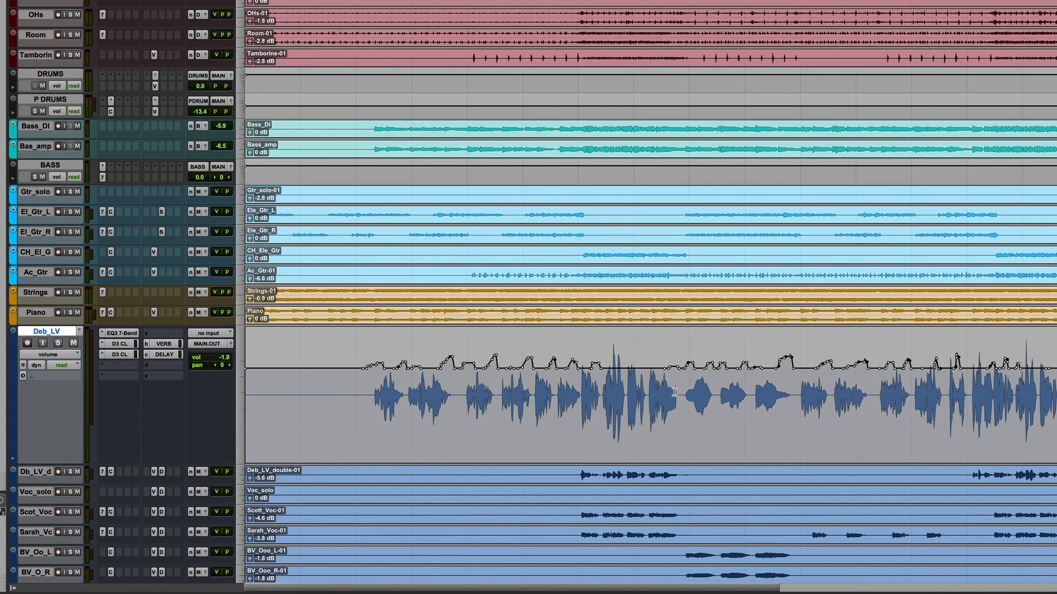
key(ctrl+bracketleft)
key(ctrl+bracketleft)
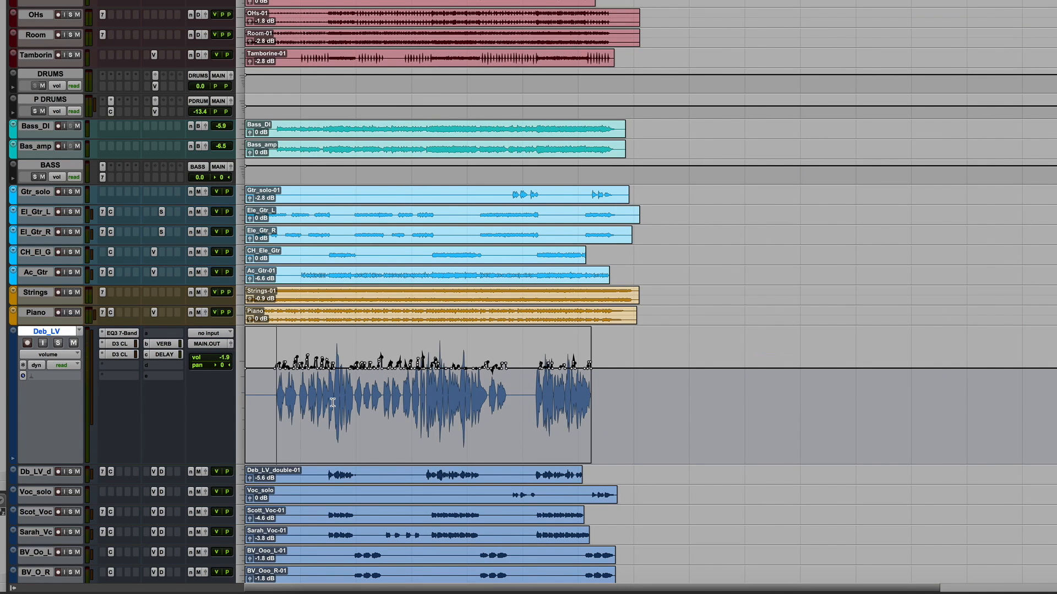
key(ctrl+bracketright)
key(ctrl+bracketright)
key(ctrl+bracketright)
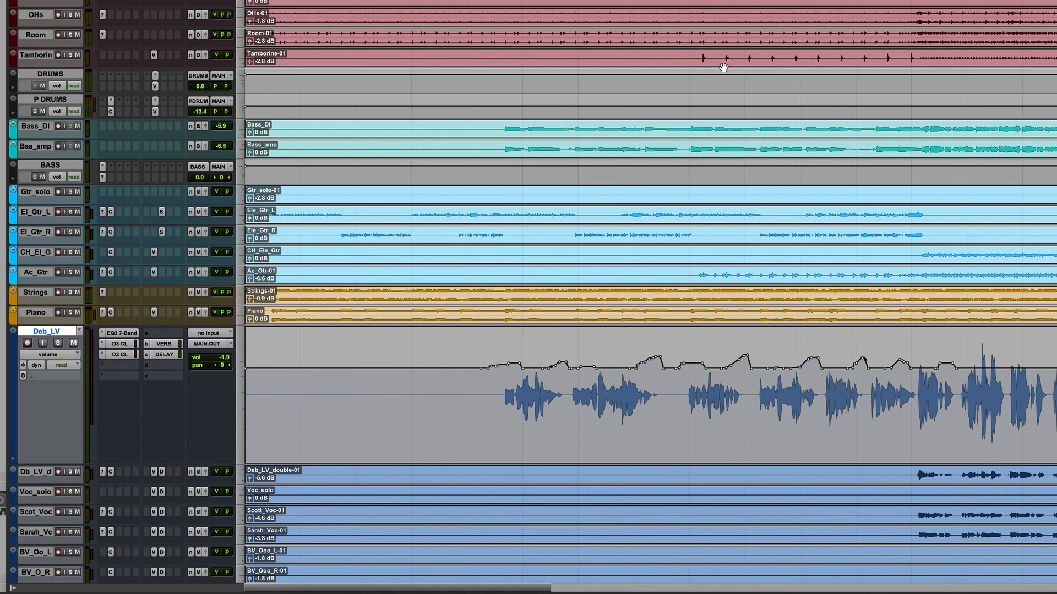
Play the full mix through the verse into the first chorus to check the Deb_LV volume rides
click(812, 126)
key(space)
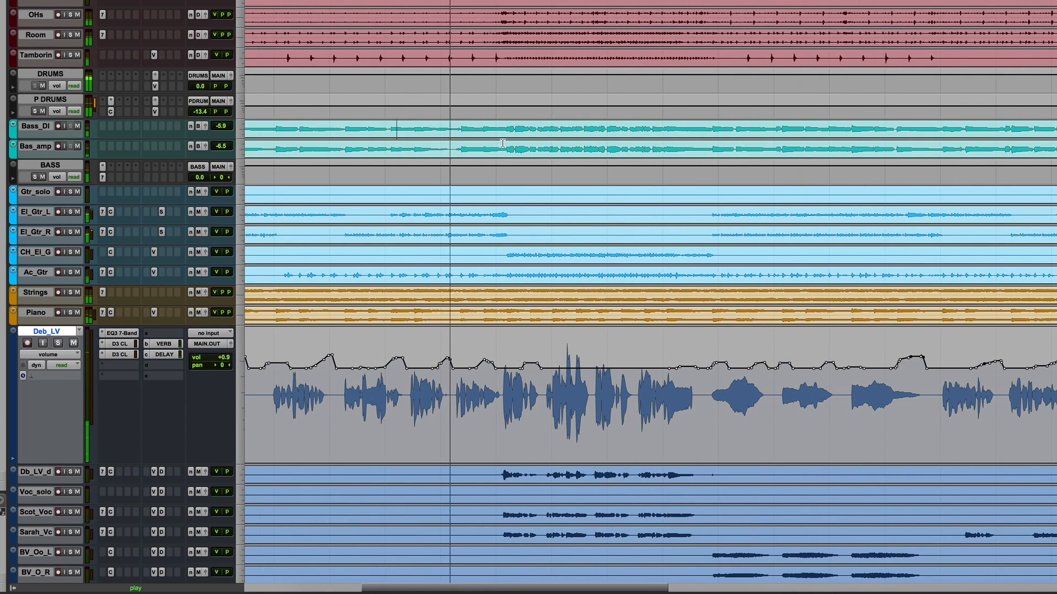
scroll(502, 143, right, 2)
scroll(503, 143, up, 1)
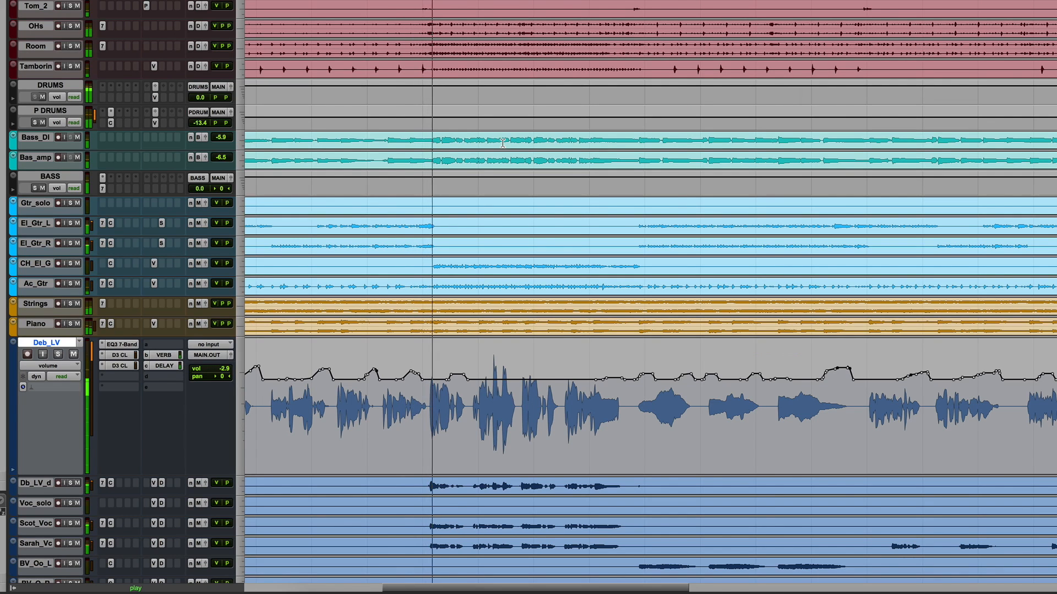
click(421, 136)
Look over the mixer channels, return to the Edit window and play into the first chorus from 24|3|364
key(super+equal)
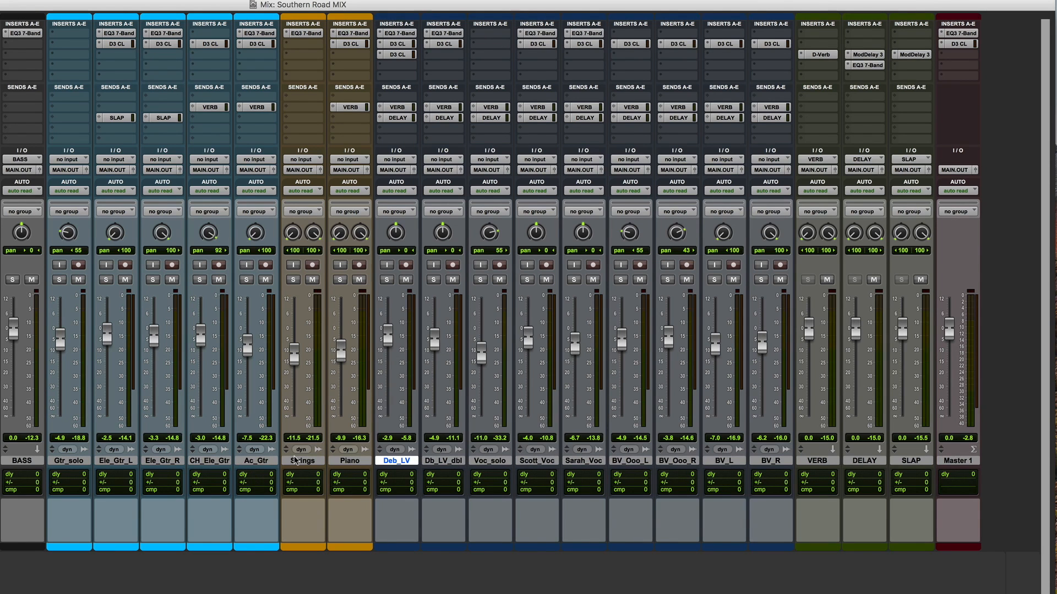
key(super+equal)
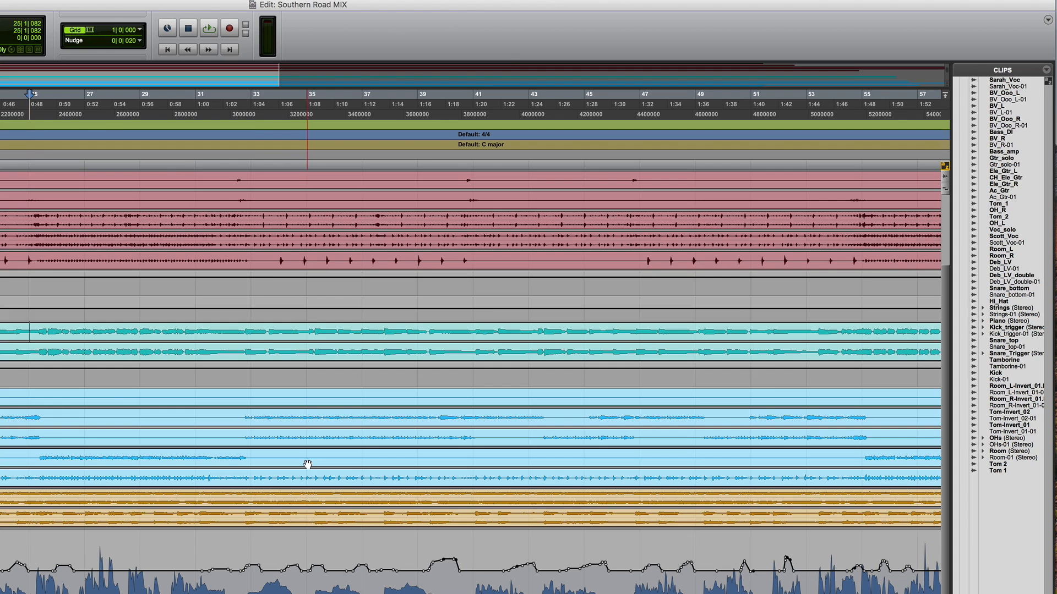
scroll(239, 488, down, 8)
scroll(239, 488, up, 6)
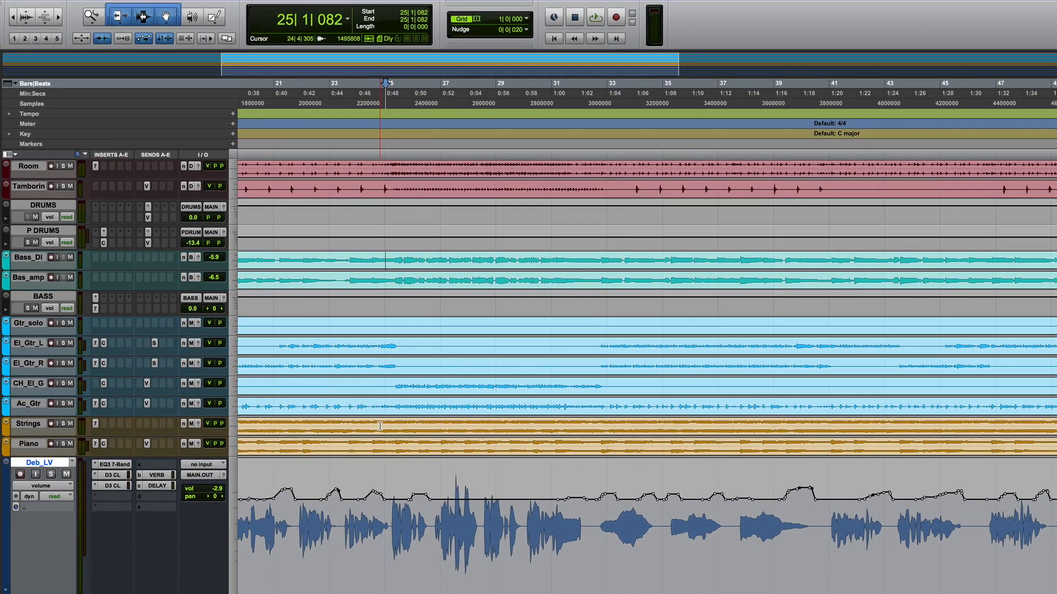
click(373, 425)
key(space)
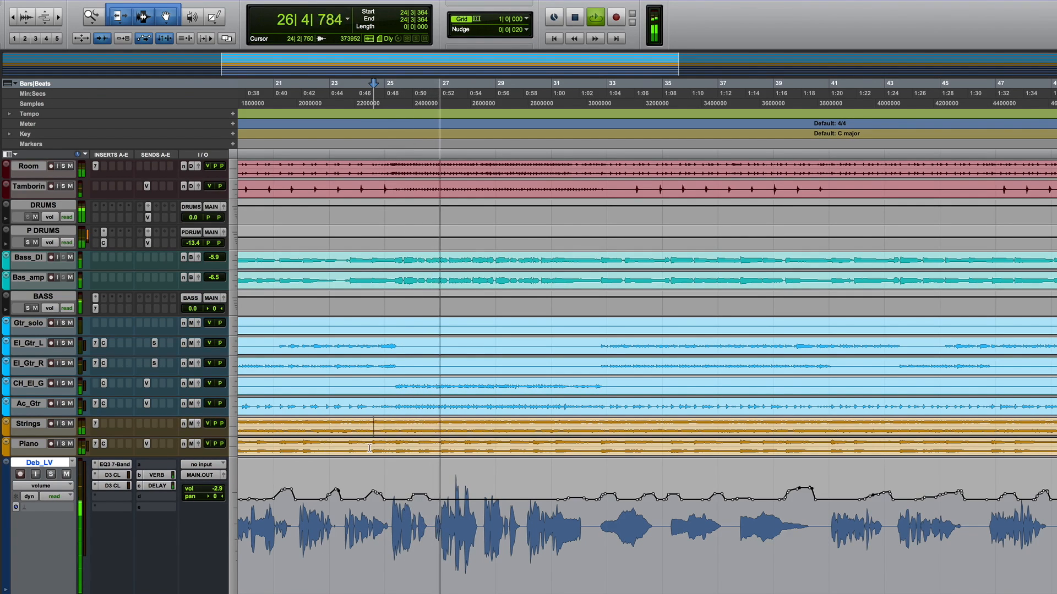
key(space)
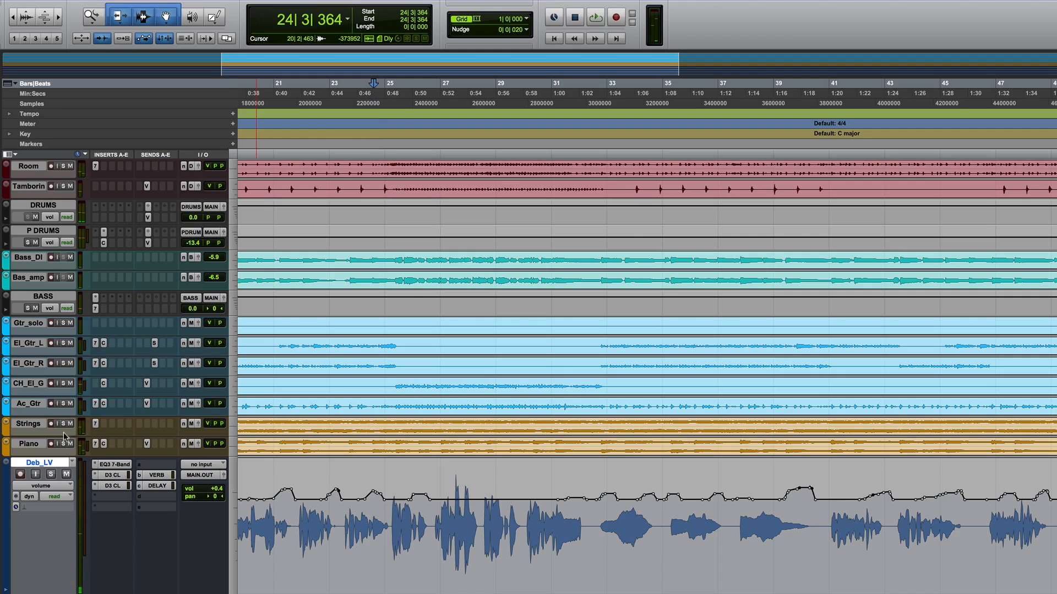
Bring the Strings track into view and play up to the first chorus to locate its start
scroll(25, 511, down, 6)
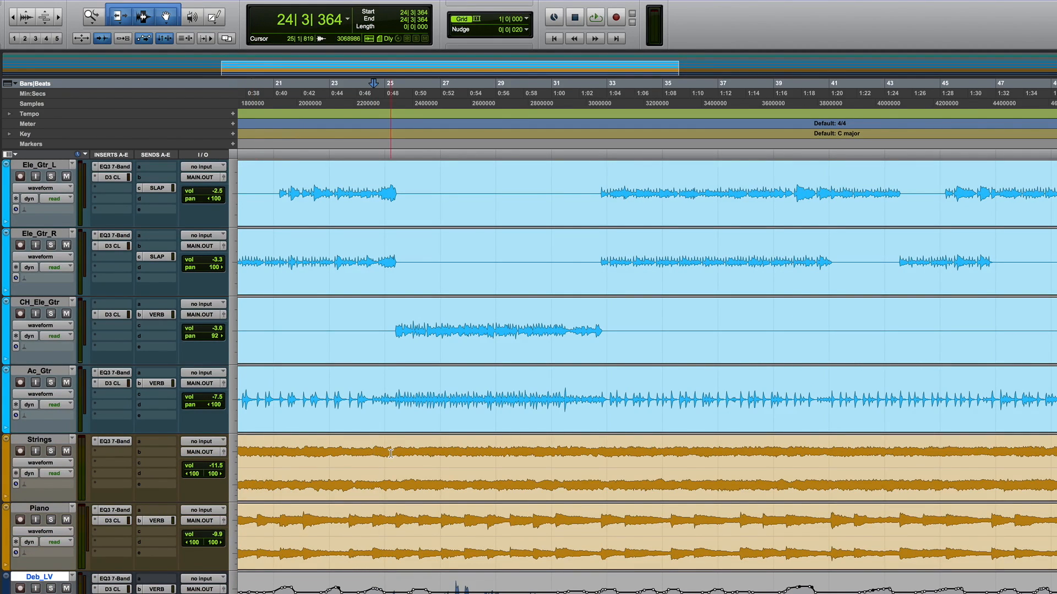
scroll(391, 453, down, 2)
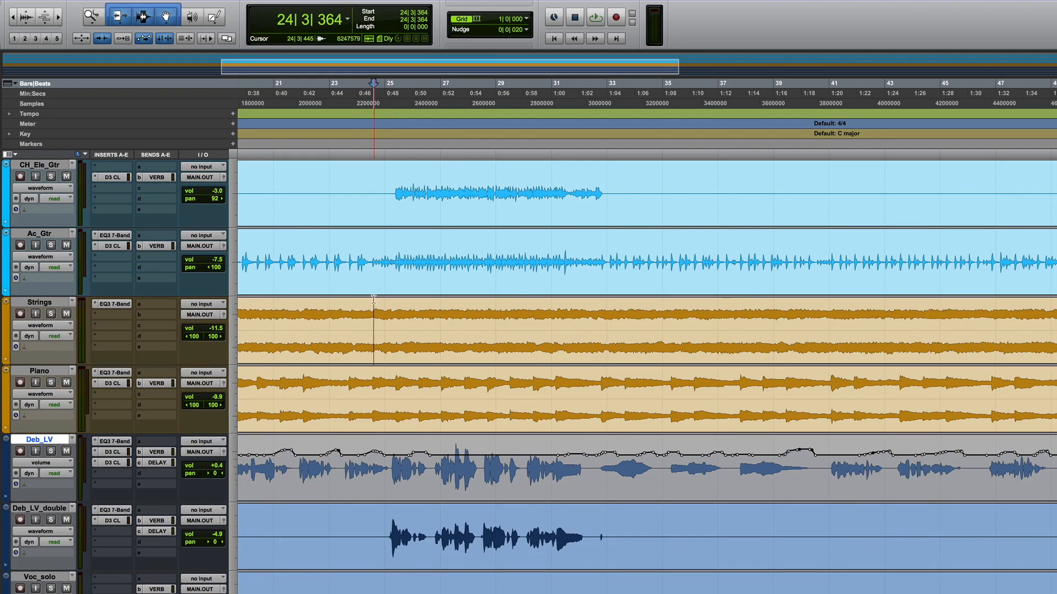
key(space)
key(t)
key(t)
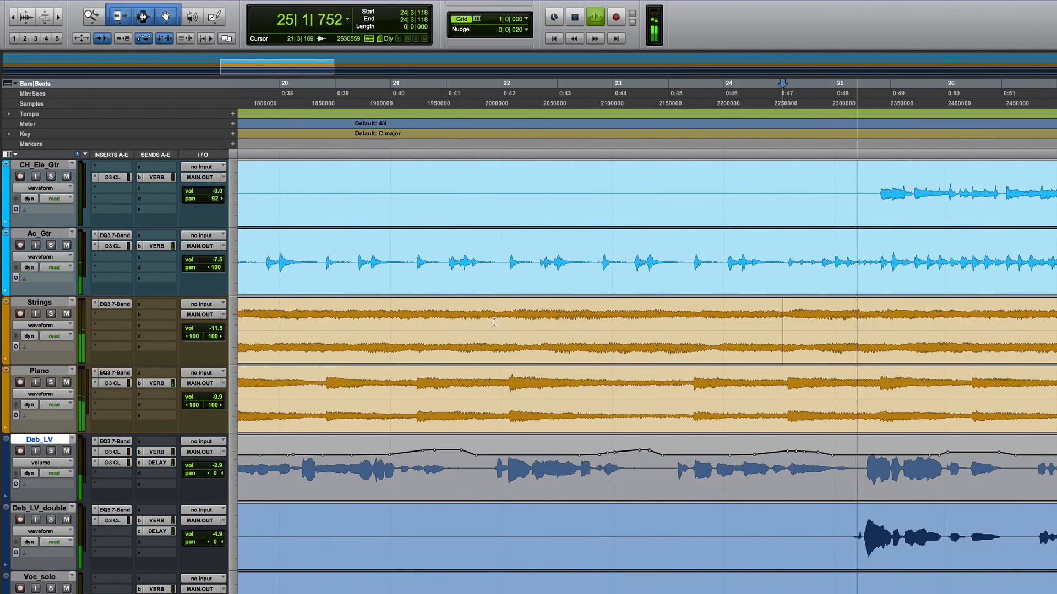
key(space)
click(881, 308)
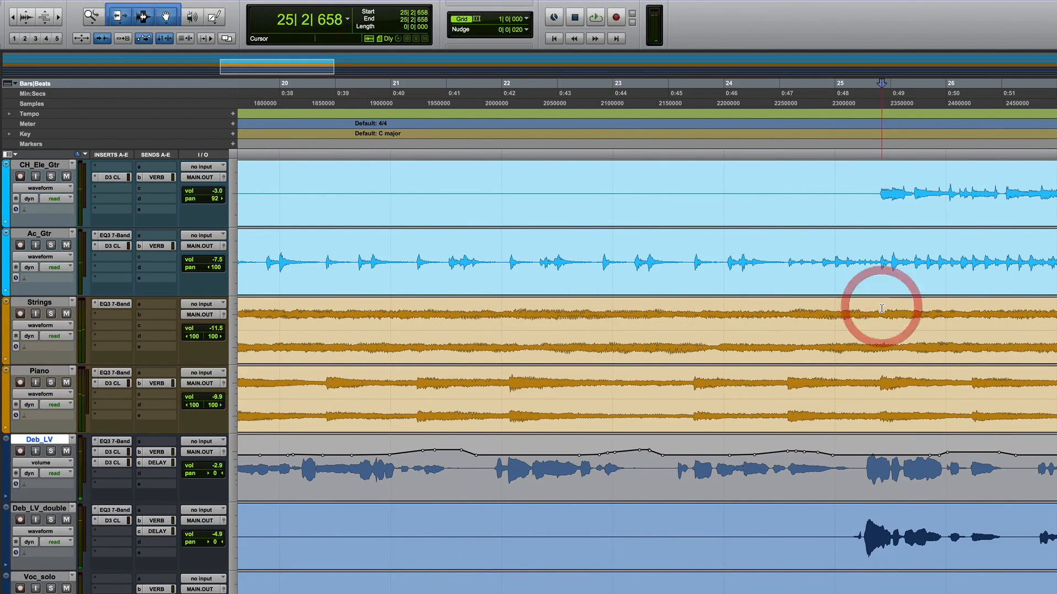
Find the end of the first chorus by playback and select the Strings track from 25|2|269 to 32|4|223
key(r)
key(r)
scroll(881, 308, right, 5)
scroll(881, 308, up, 1)
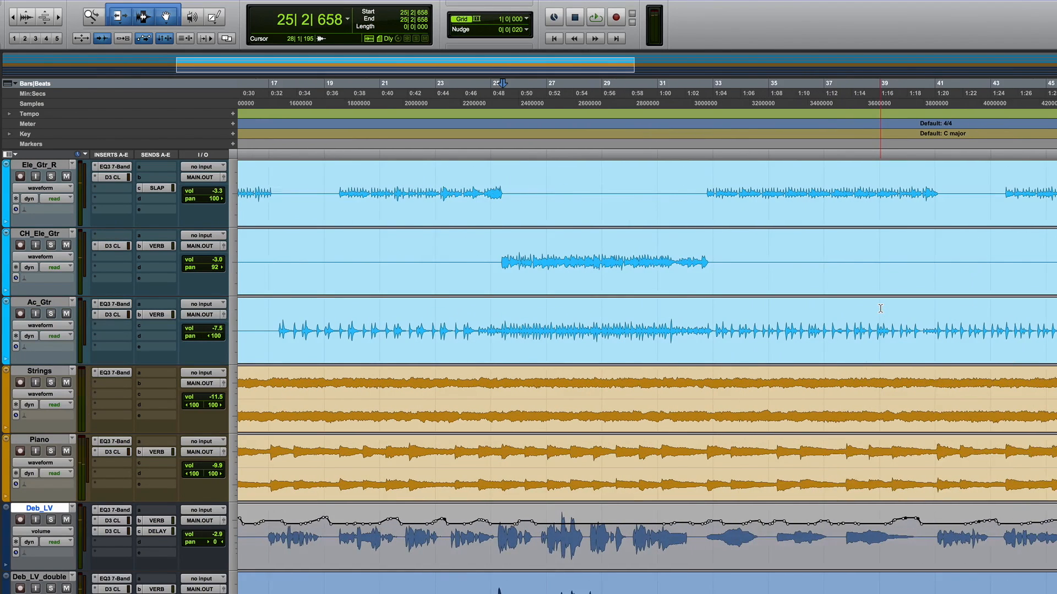
shift+click(663, 385)
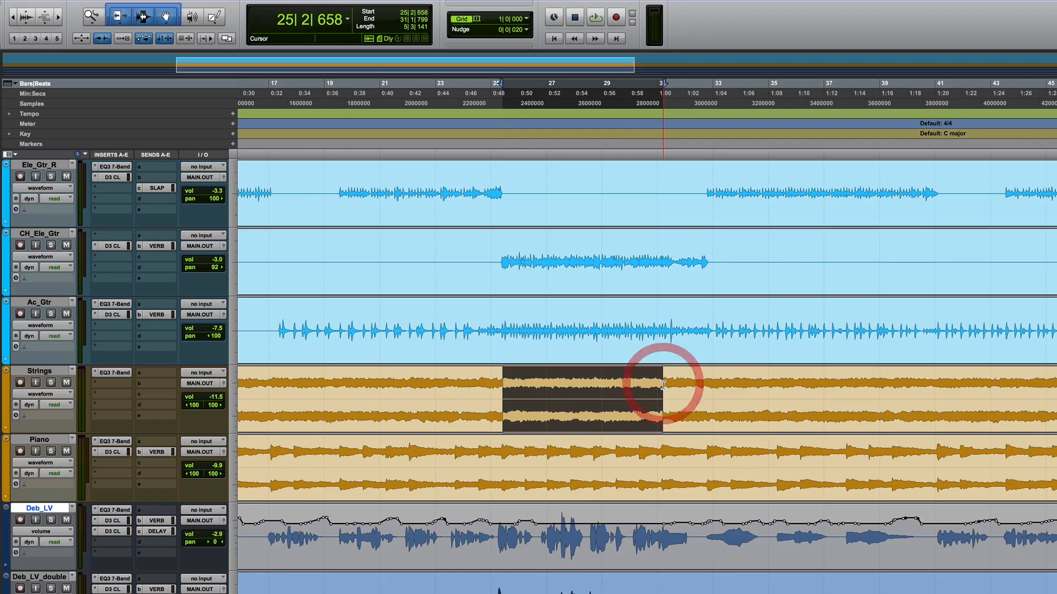
click(663, 385)
key(space)
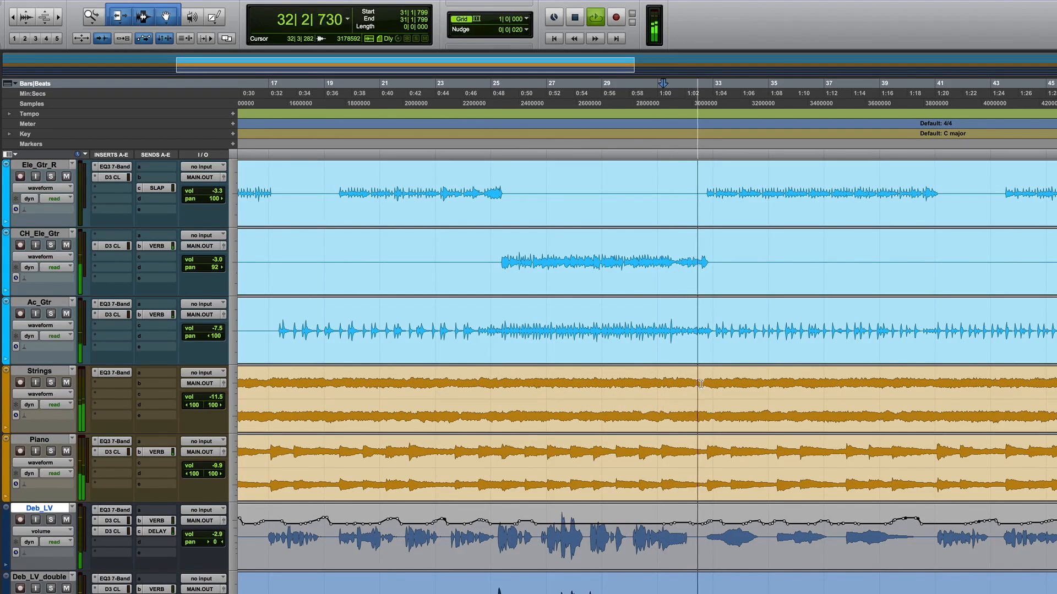
key(space)
drag(708, 384, 495, 394)
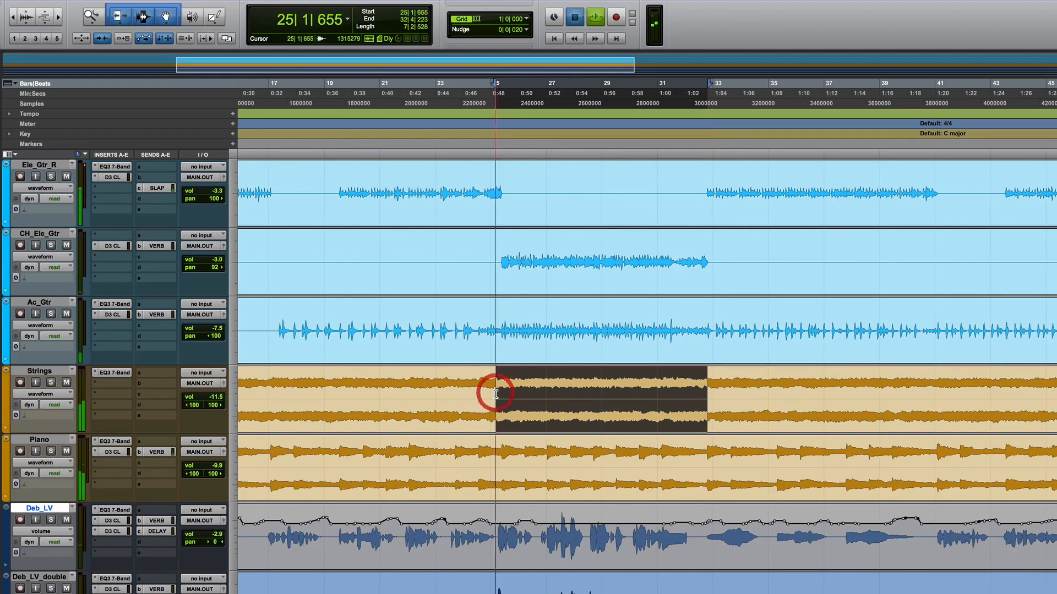
shift+click(499, 392)
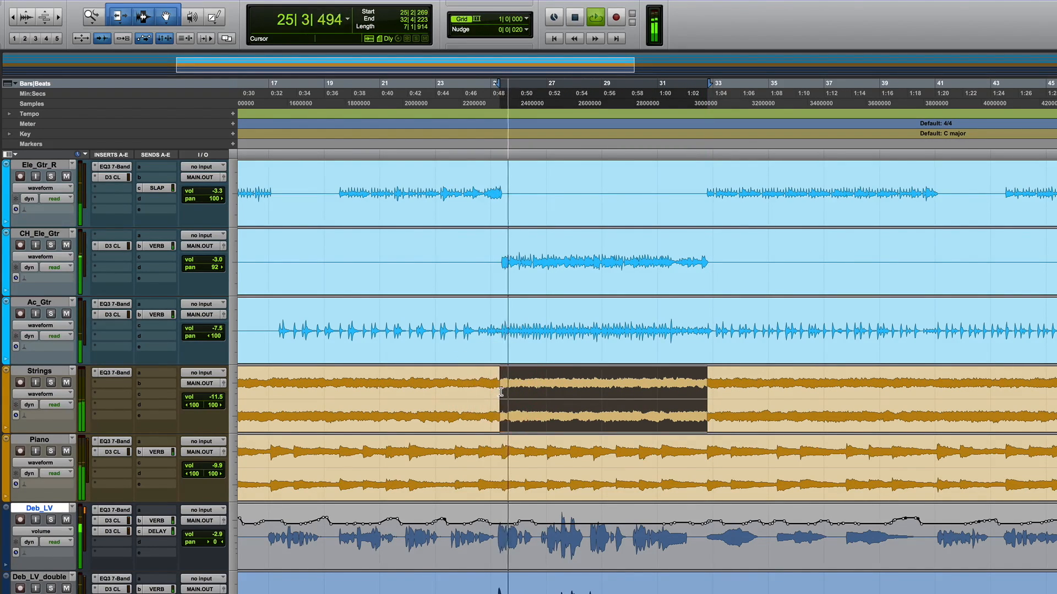
Show the Strings track's volume automation and raise the selected chorus to -8.1 dB
key(space)
click(53, 396)
click(51, 401)
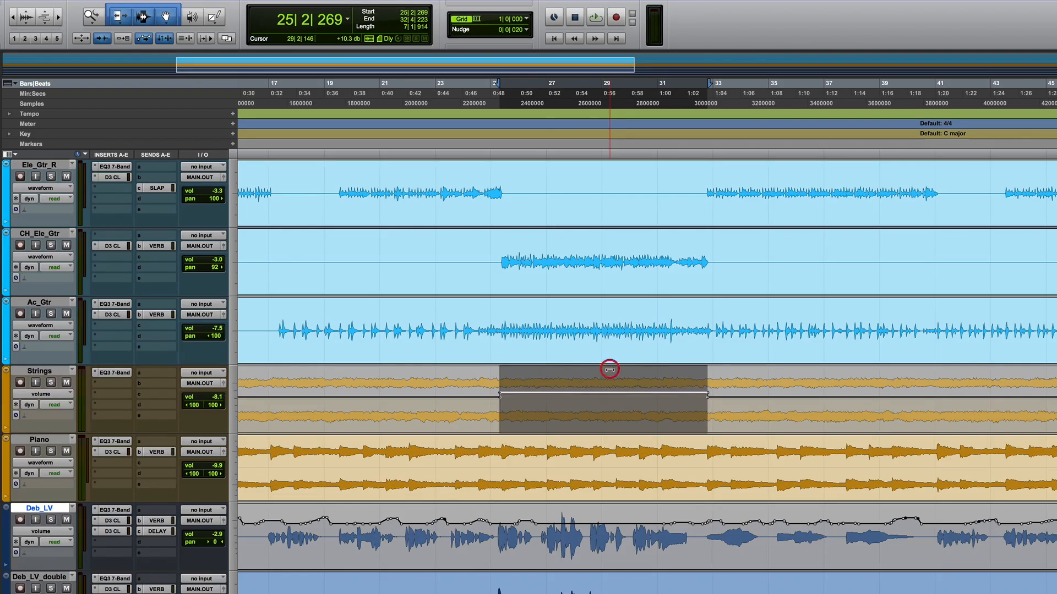
Play from just before the first chorus, raise its Strings volume to -3.4 dB and ease it back down slightly
click(478, 406)
key(space)
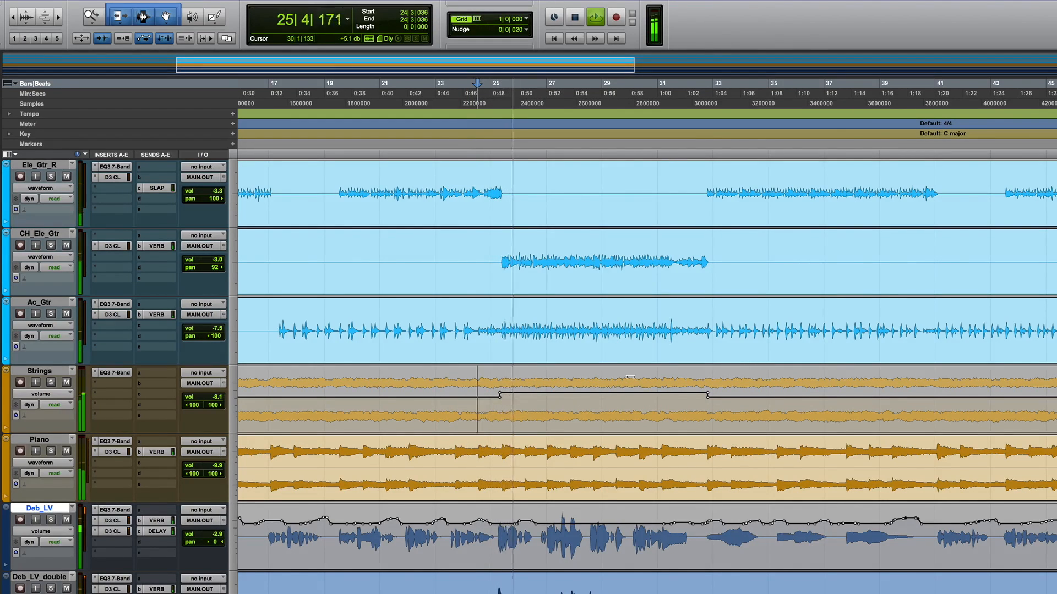
drag(630, 376, 630, 375)
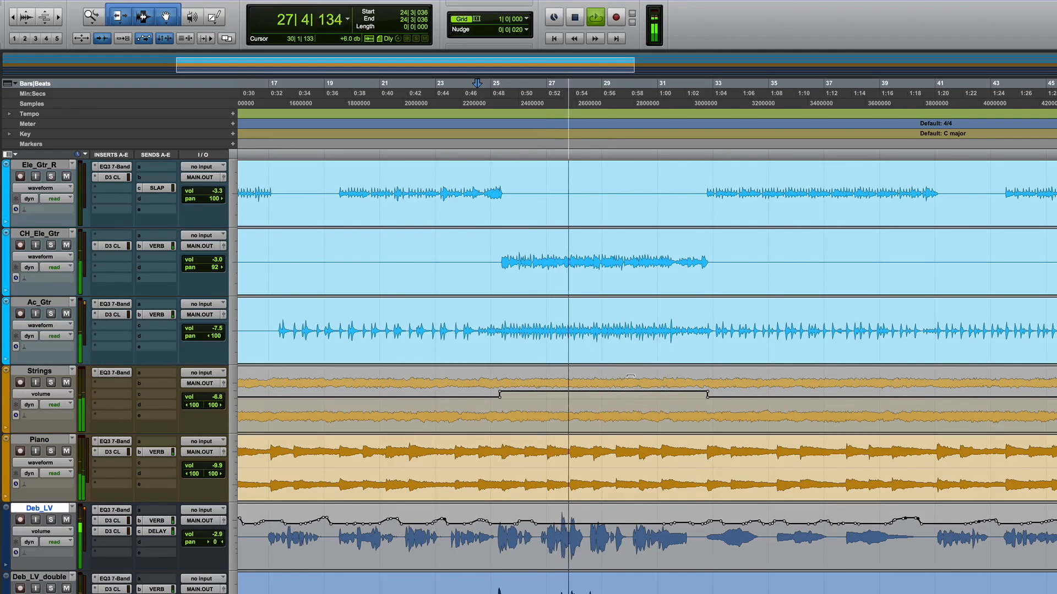
drag(630, 377, 630, 373)
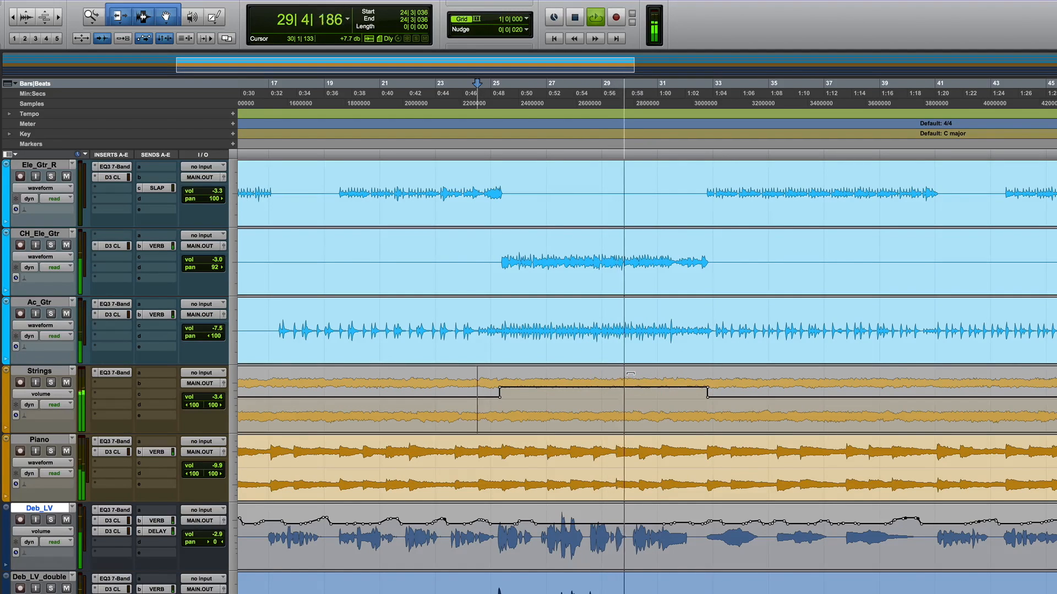
key(space)
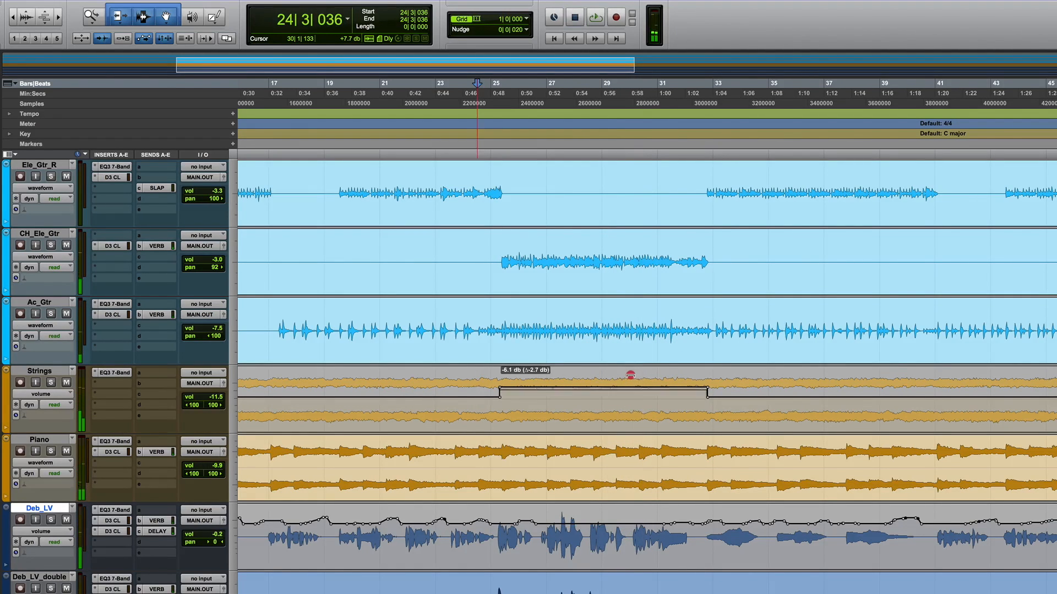
drag(631, 375, 632, 373)
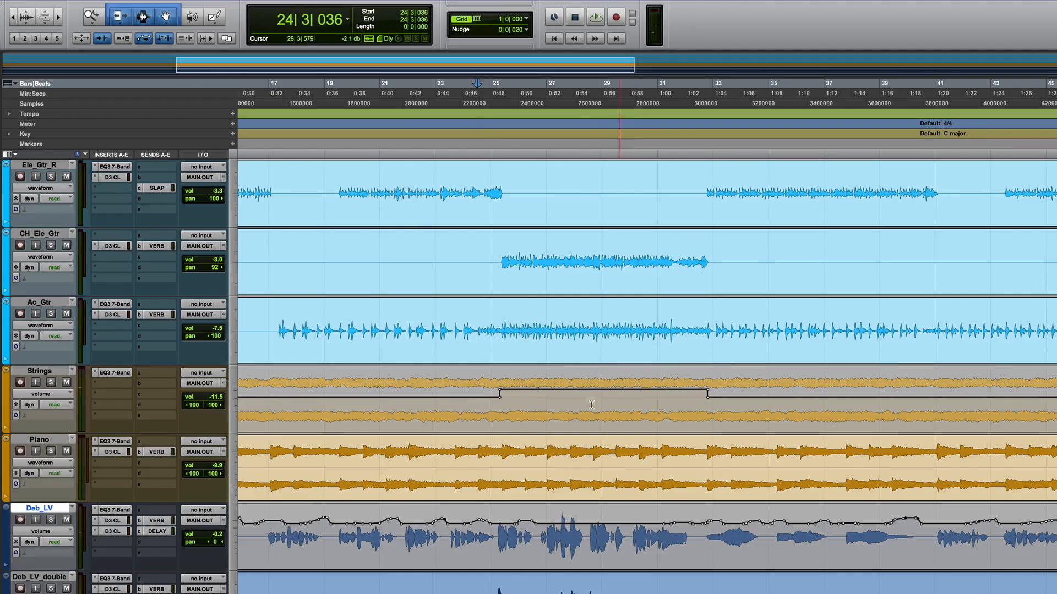
Show the Piano track's volume automation and raise it to -4.4 dB from 25|2|187 to 32|4|141
click(499, 452)
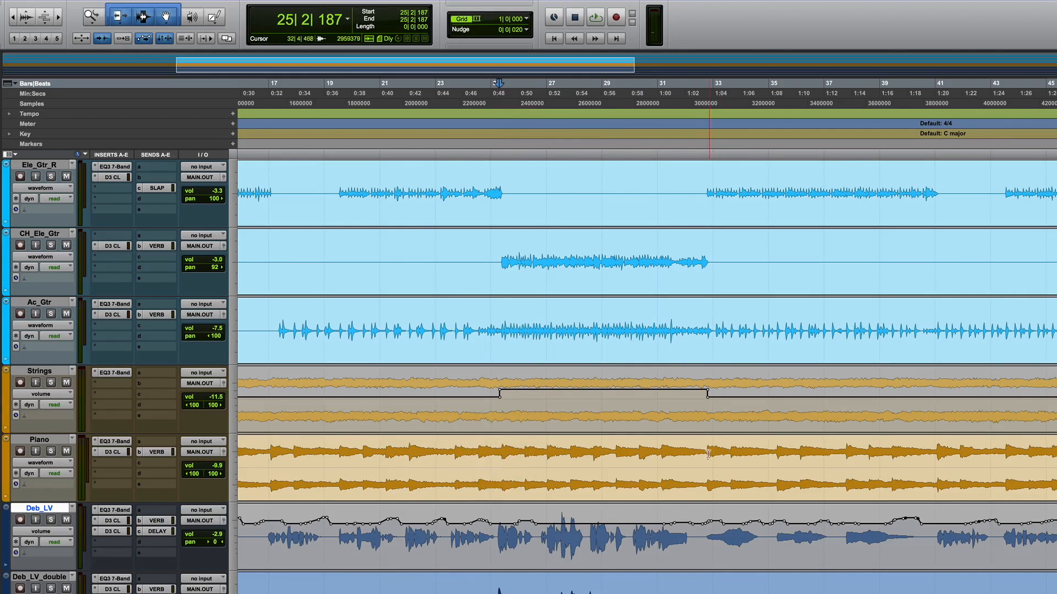
shift+click(707, 453)
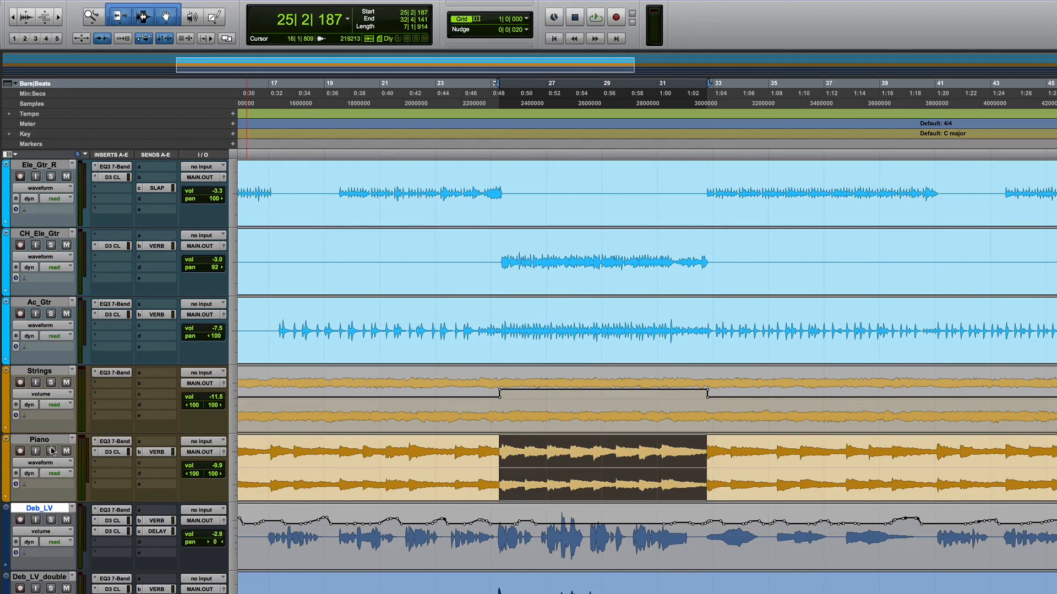
click(44, 462)
click(40, 468)
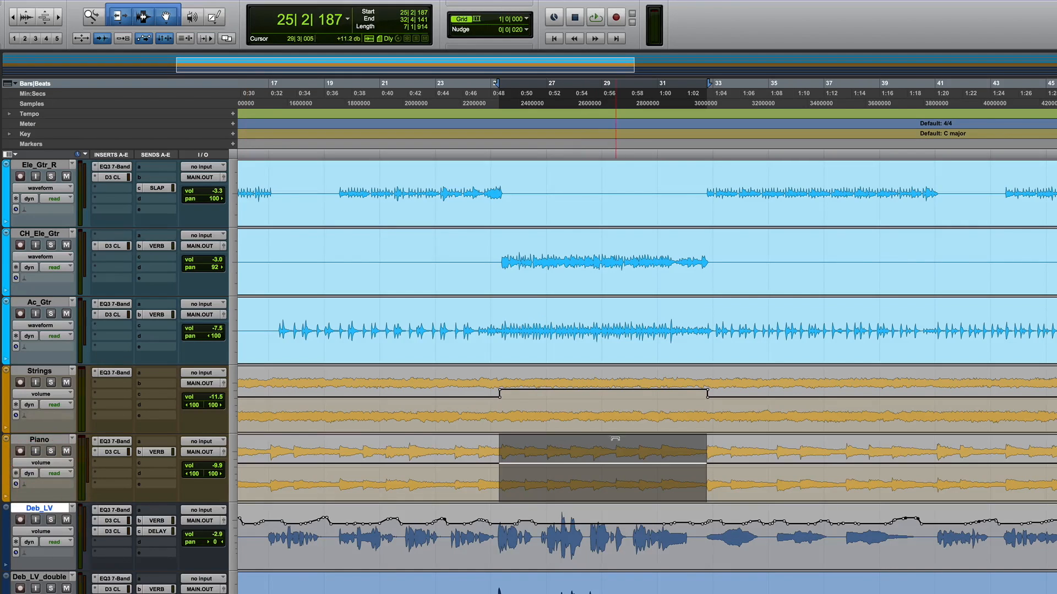
drag(613, 436, 613, 434)
Play from just before the first chorus and slightly lower the raised Strings and Piano volume there
click(465, 468)
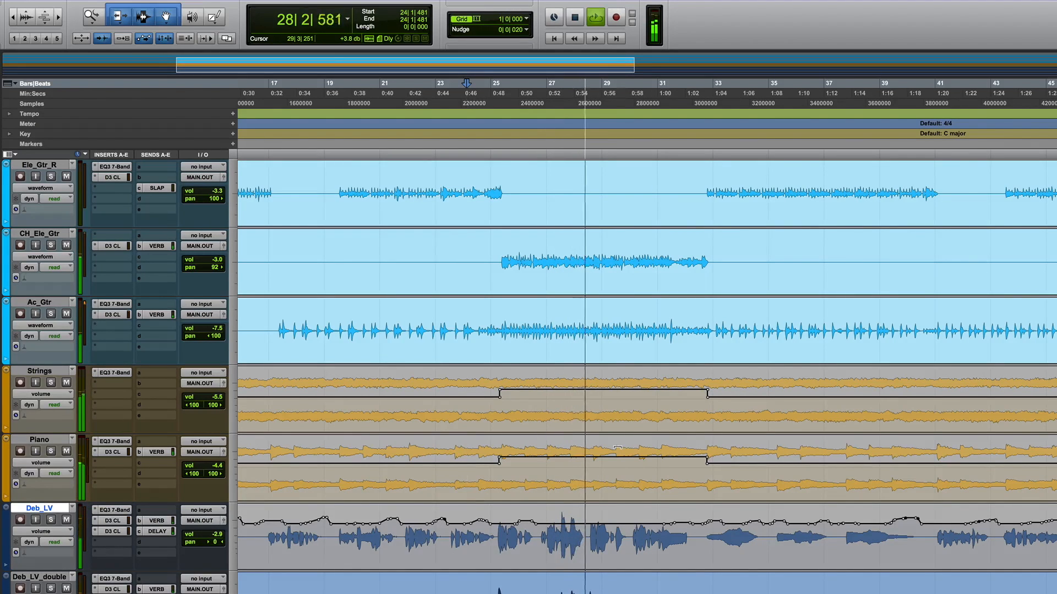
key(space)
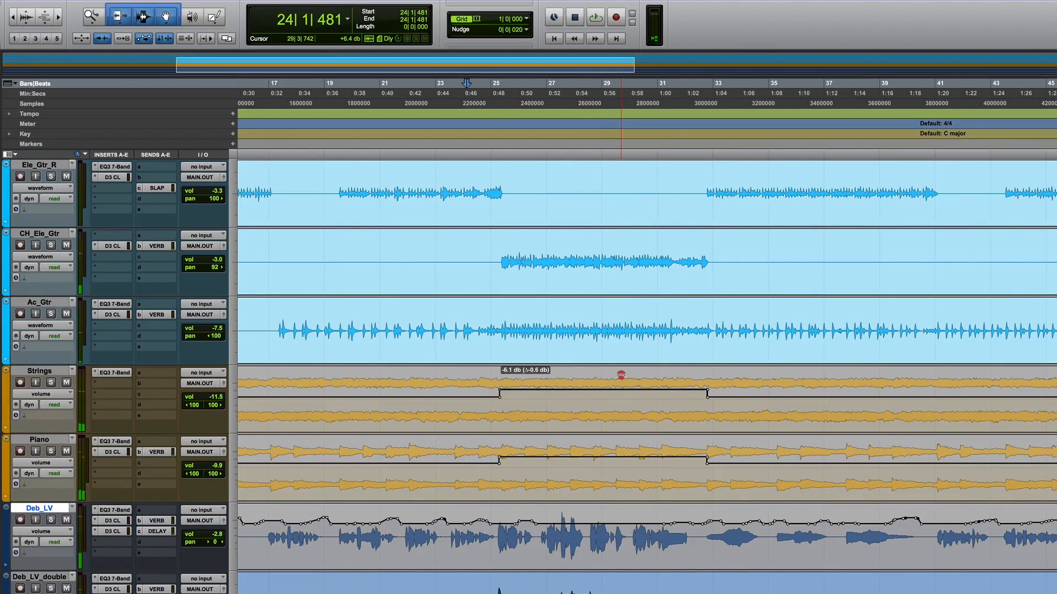
drag(621, 376, 618, 380)
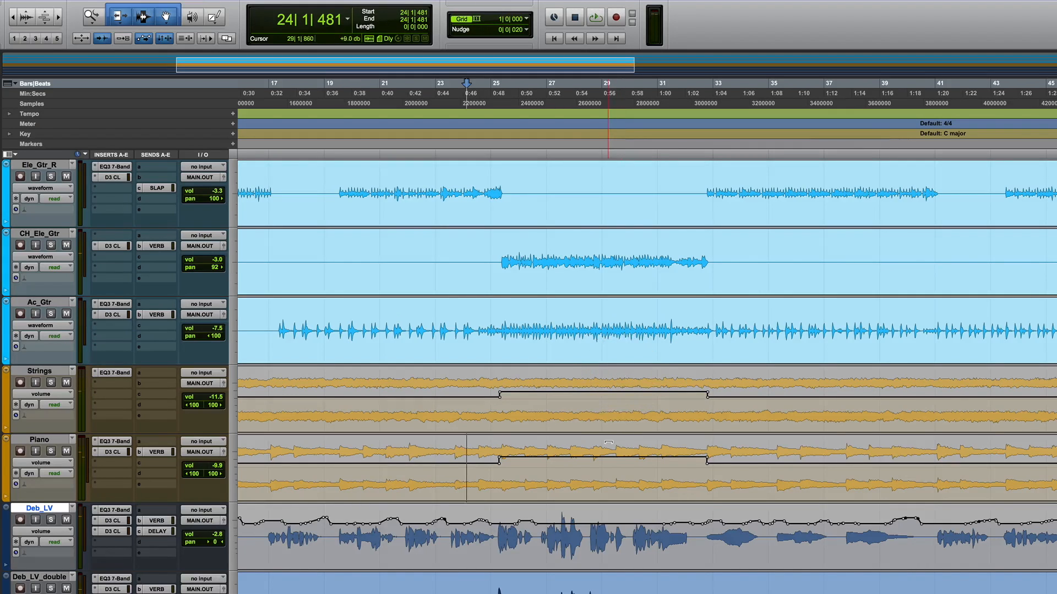
drag(610, 442, 608, 441)
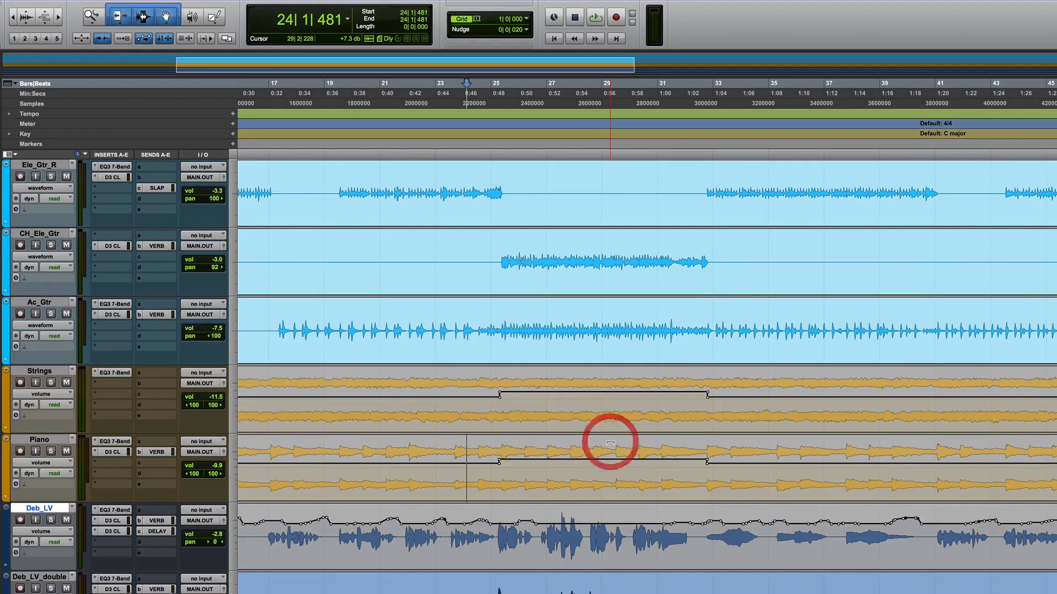
Solo Ele_Gtr_L, Ele_Gtr_R and Ac_Gtr and listen to them from 23|1|799, before the first chorus
scroll(609, 441, up, 2)
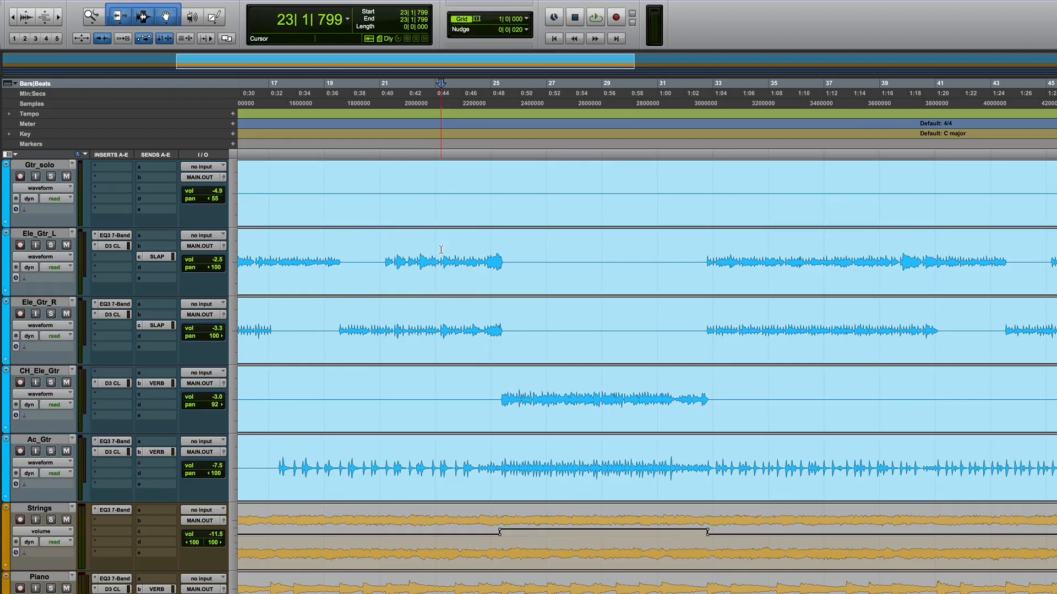
click(51, 246)
key(space)
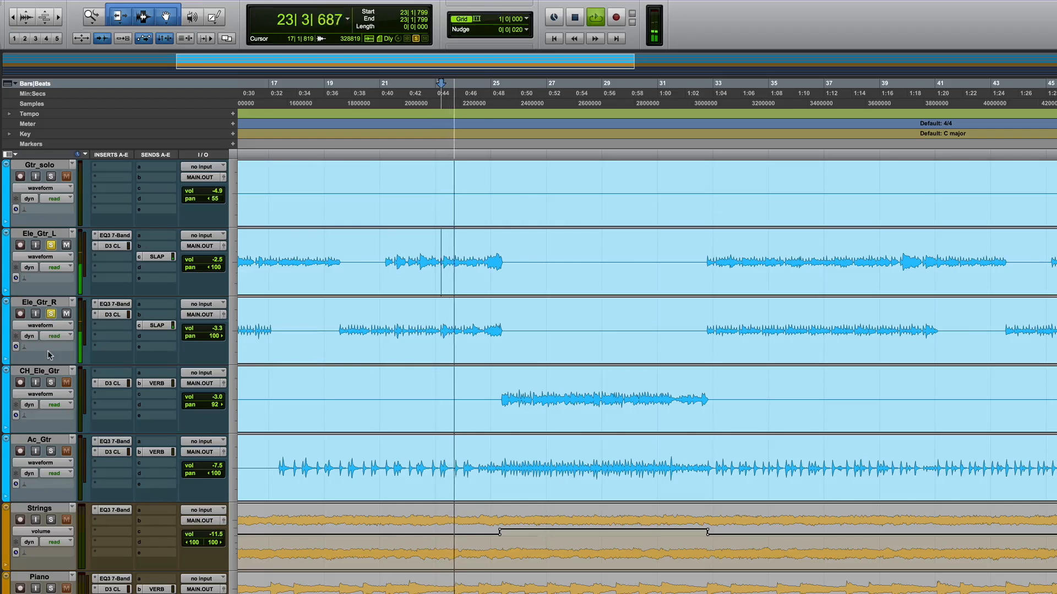
click(51, 452)
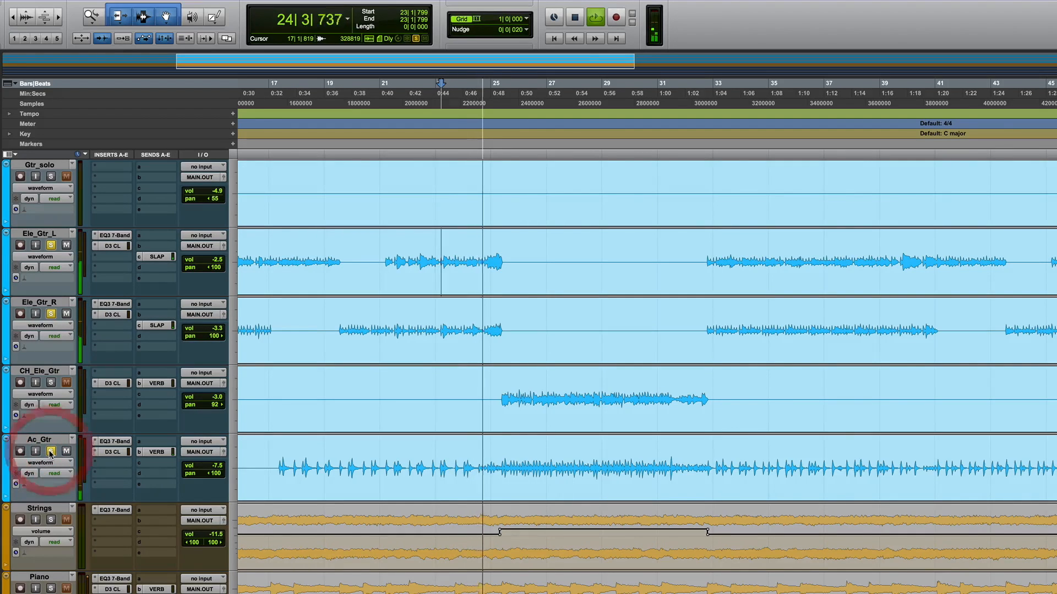
key(space)
Add CH_Ele_Gtr to the soloed guitars and listen to the first chorus from 25|2|760
click(51, 383)
click(504, 394)
key(space)
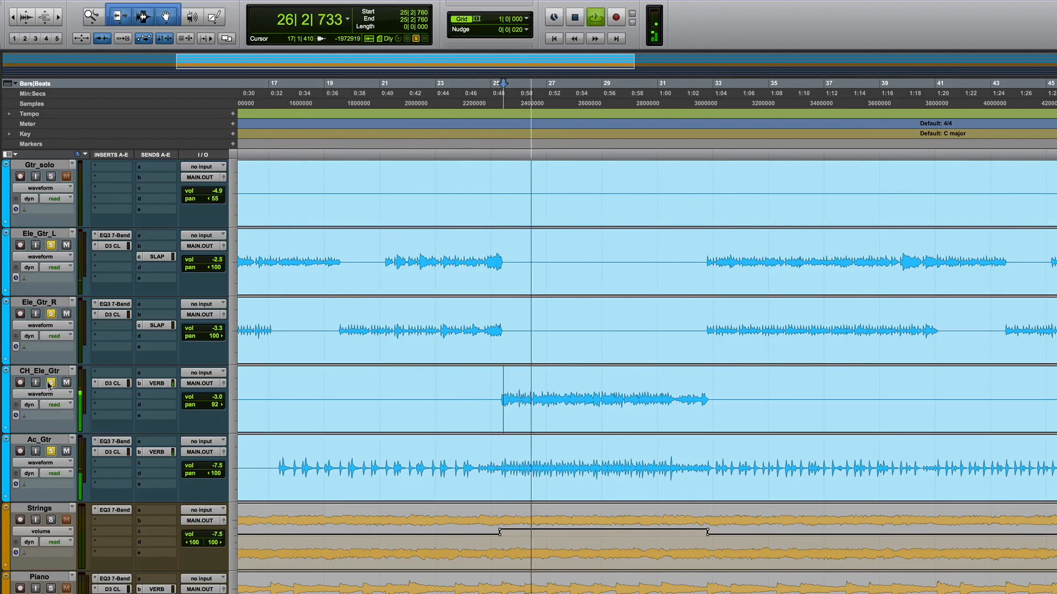
key(space)
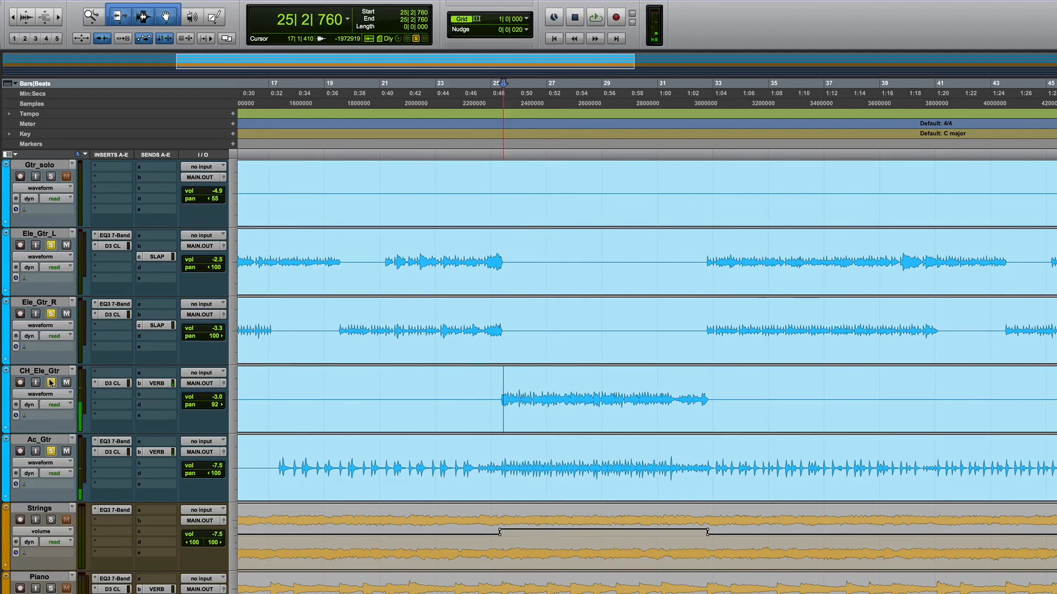
Clear the guitar solos, then solo only CH_Ele_Gtr and listen to its chorus part from 25|2|596
click(51, 383)
click(502, 392)
key(t)
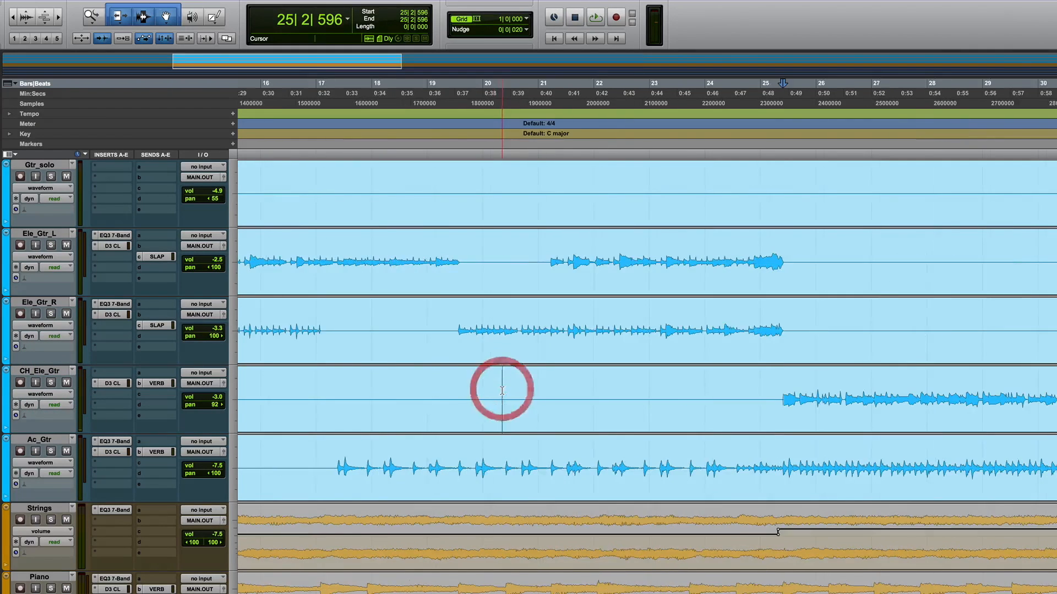
scroll(705, 390, right, 4)
scroll(705, 390, up, 1)
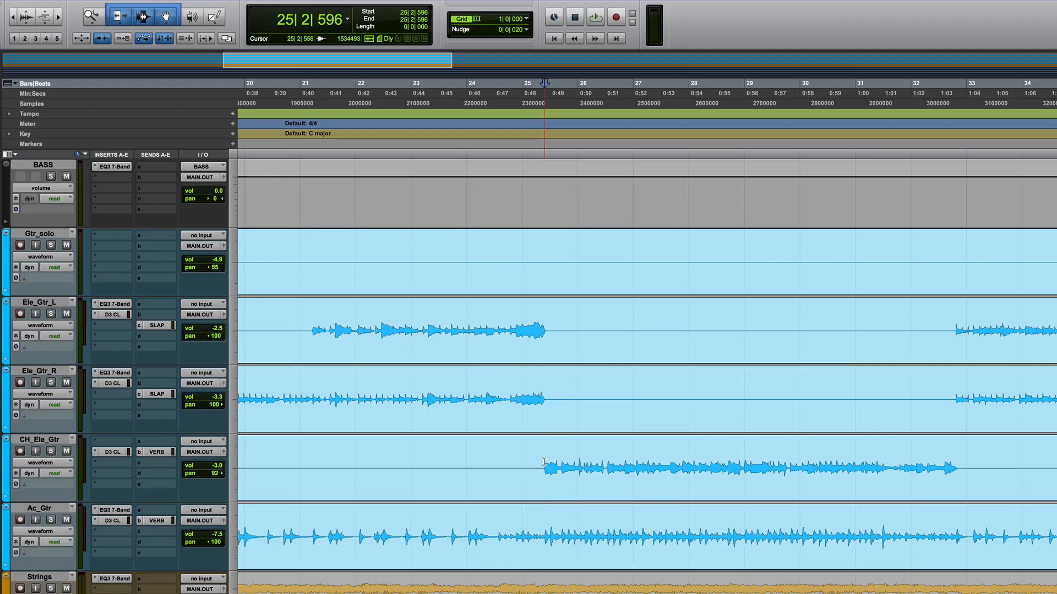
key(space)
click(50, 451)
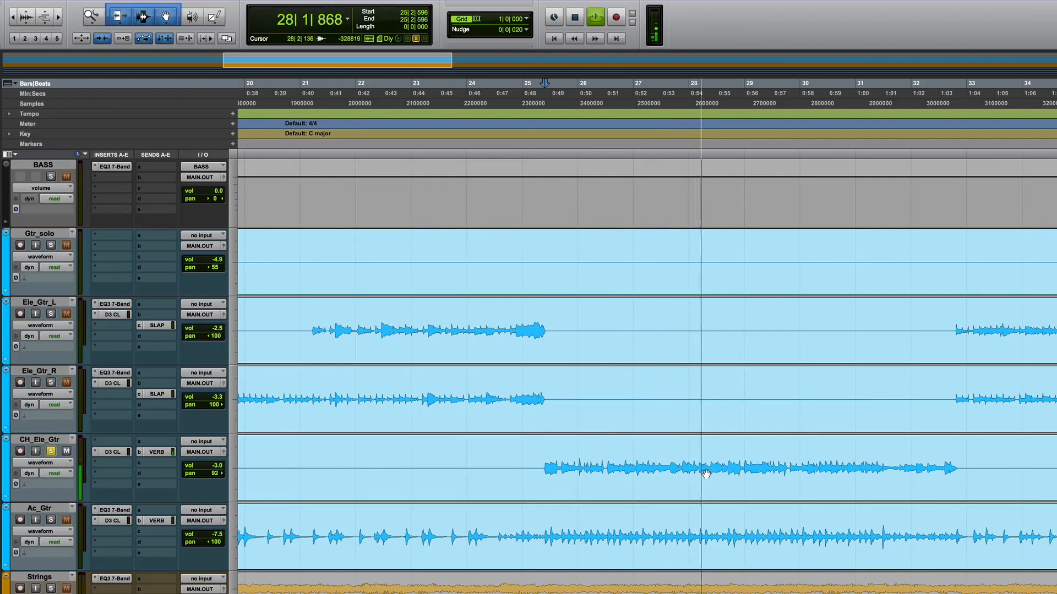
key(space)
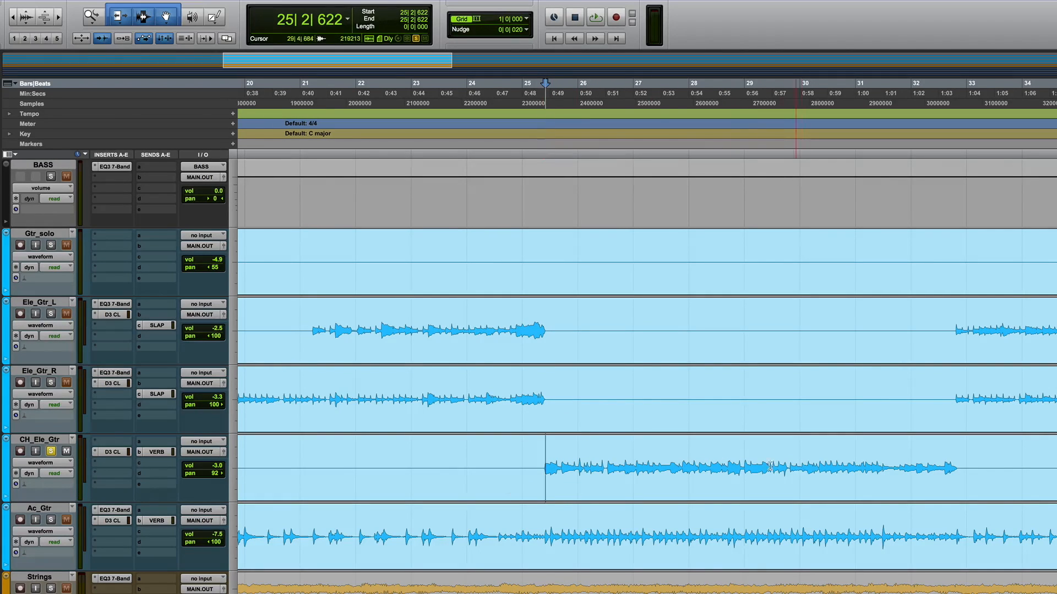
Separate the CH_Ele_Gtr clip at 25|2|622, 28|3|820 and 32|1|276, using playback to find the section boundaries
click(719, 456)
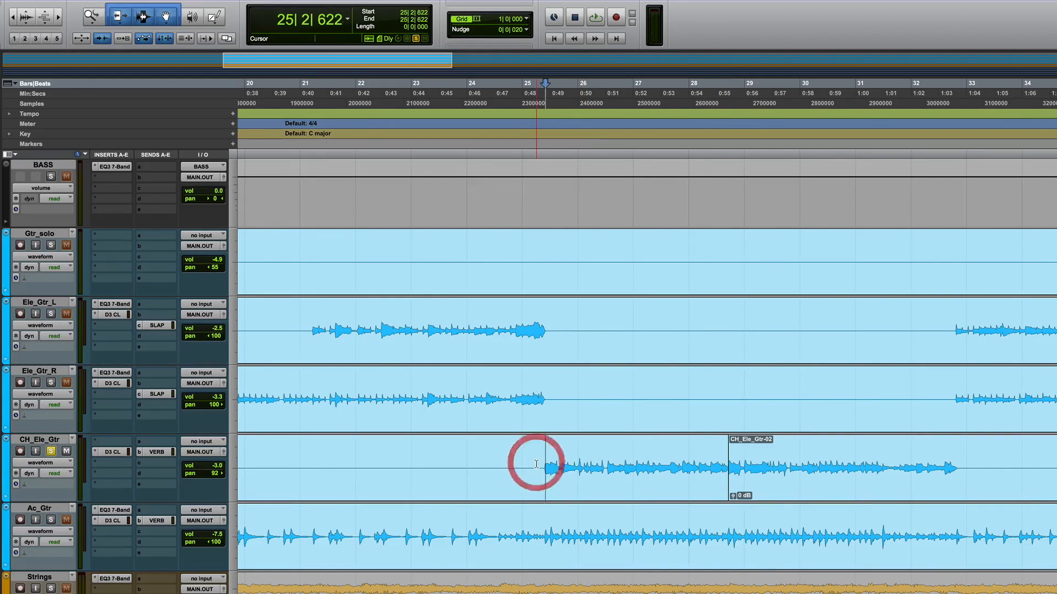
click(826, 455)
key(space)
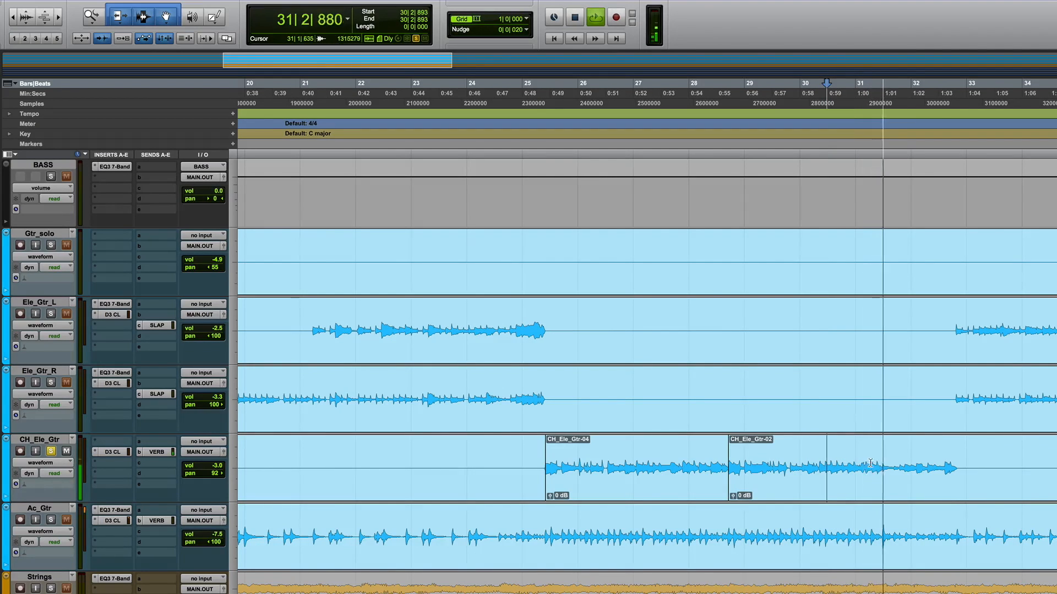
key(space)
click(915, 462)
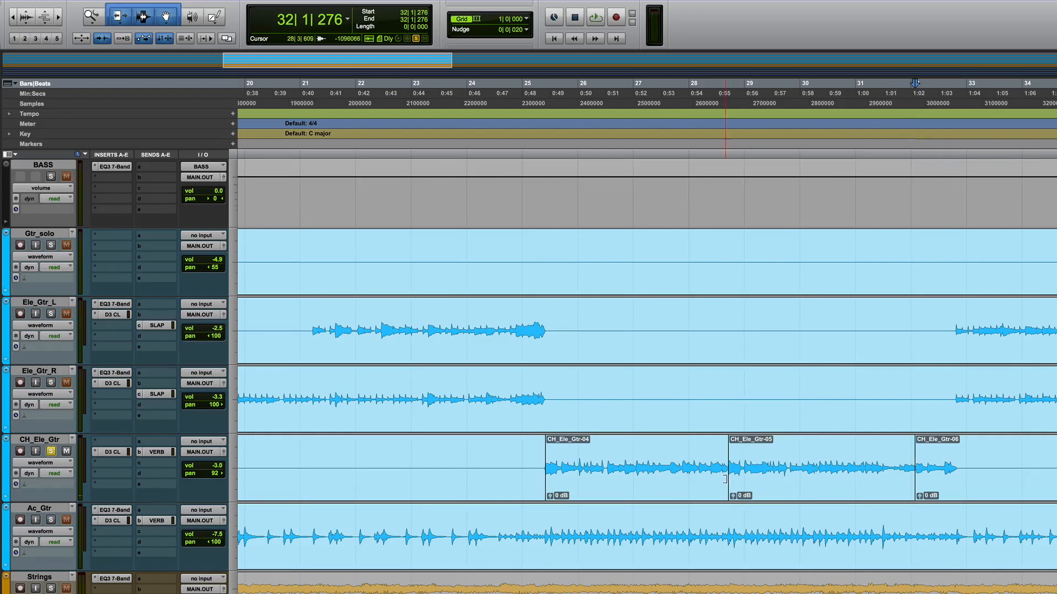
Listen to the first and second separated sections of the CH_Ele_Gtr chorus part one after the other
click(659, 490)
key(ctrl+])
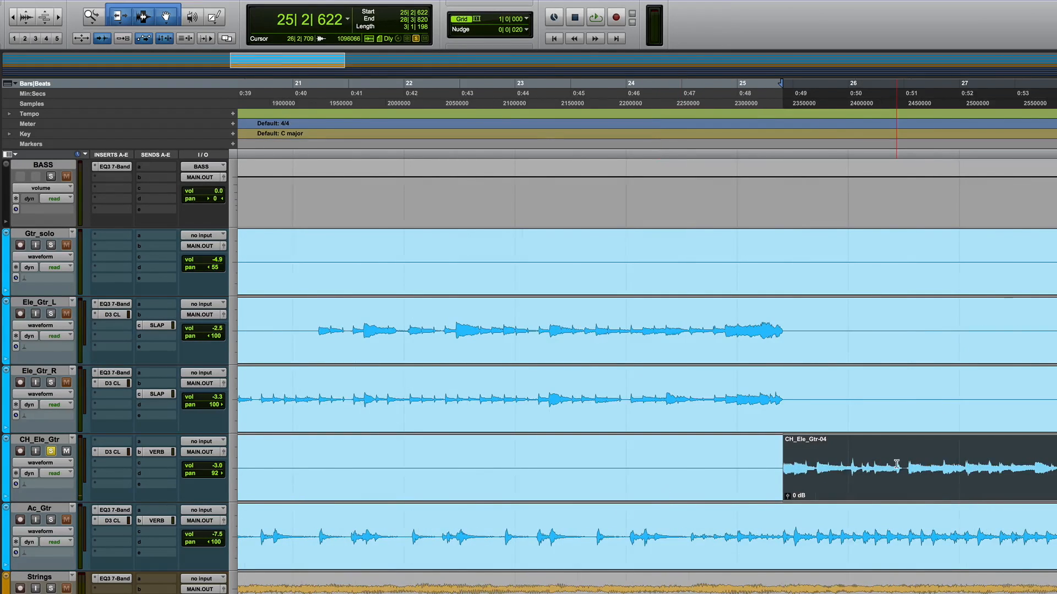
key(ctrl+])
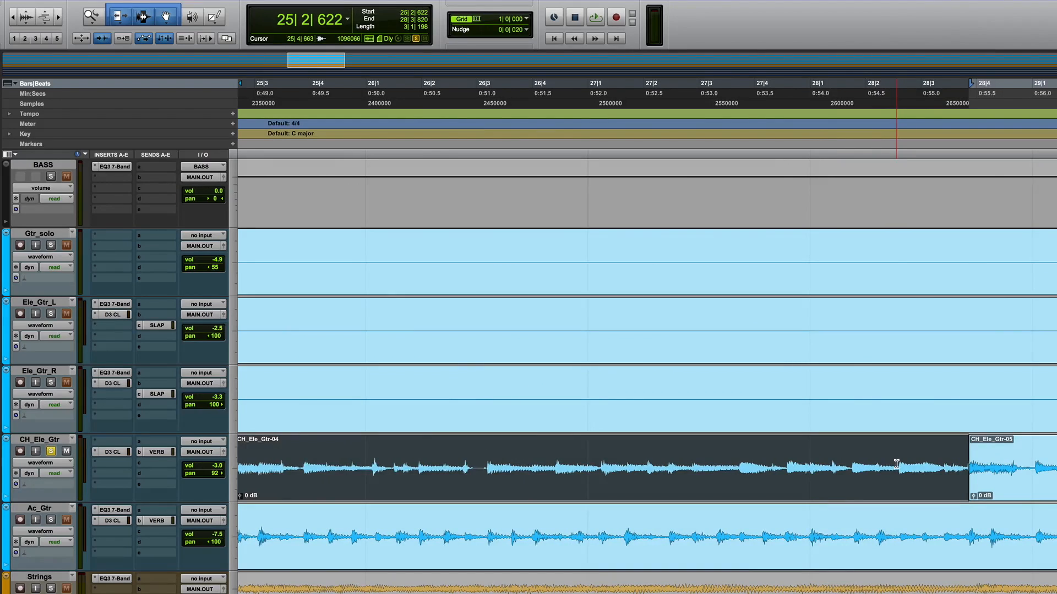
key(ctrl+[)
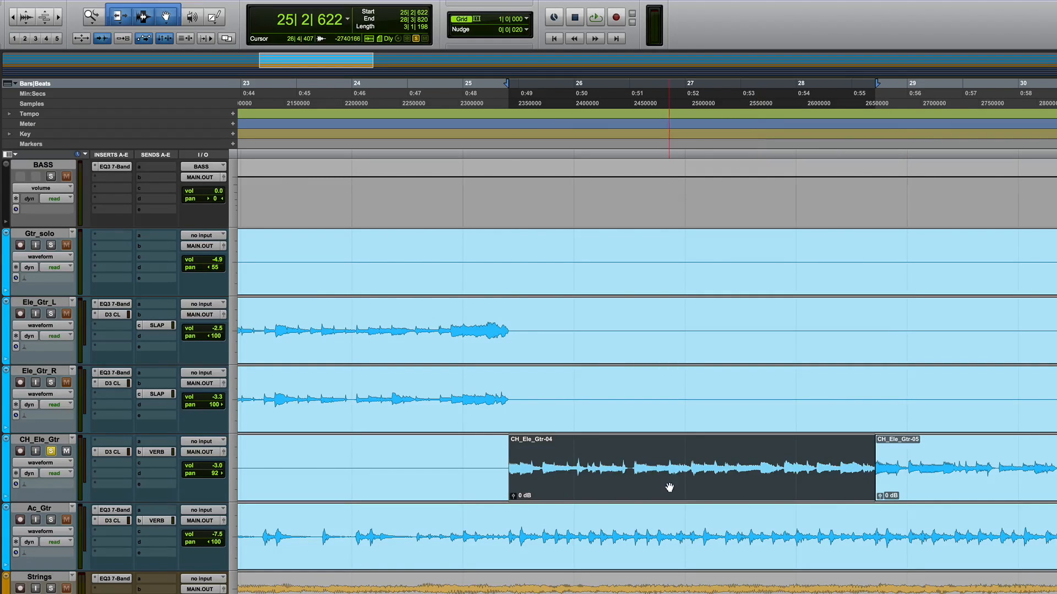
key(space)
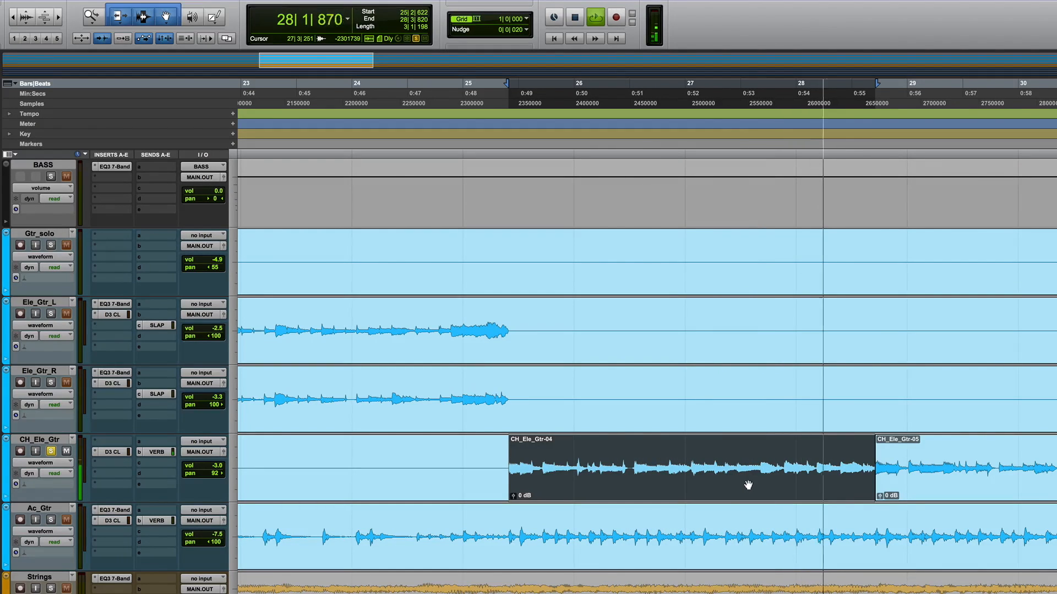
key(space)
click(921, 479)
key(space)
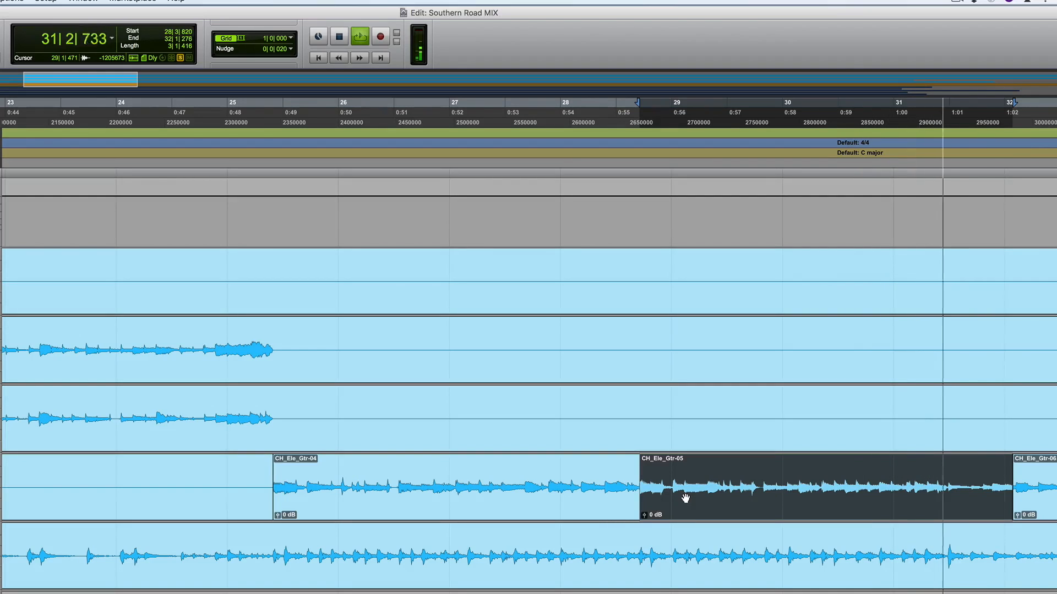
key(space)
Trim the boundary between the second and third CH_Ele_Gtr clips so that they meet at 32|1|113
drag(1009, 480, 1009, 480)
click(1015, 483)
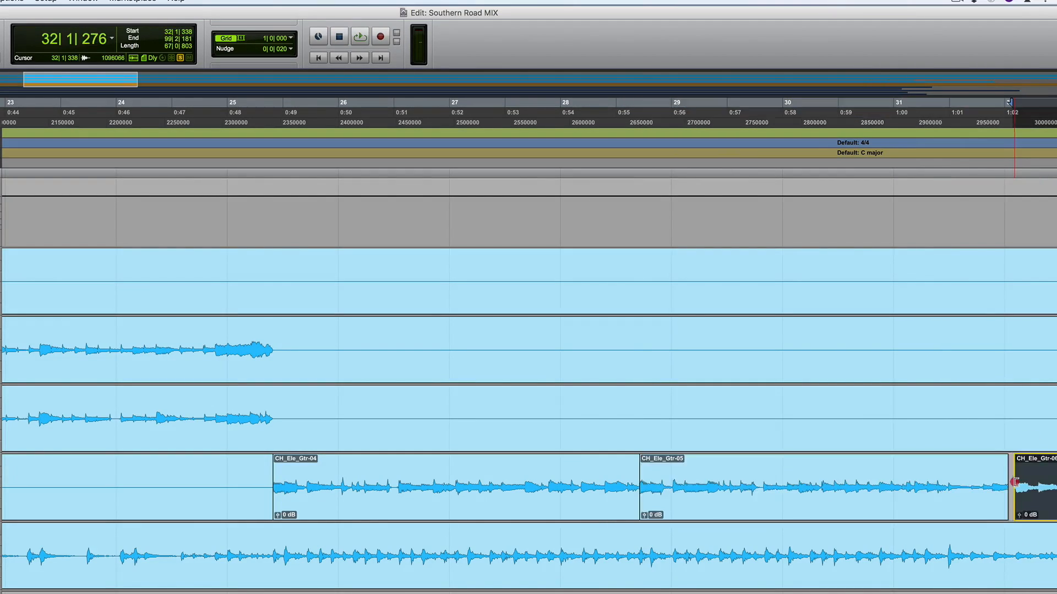
drag(1009, 482, 1007, 482)
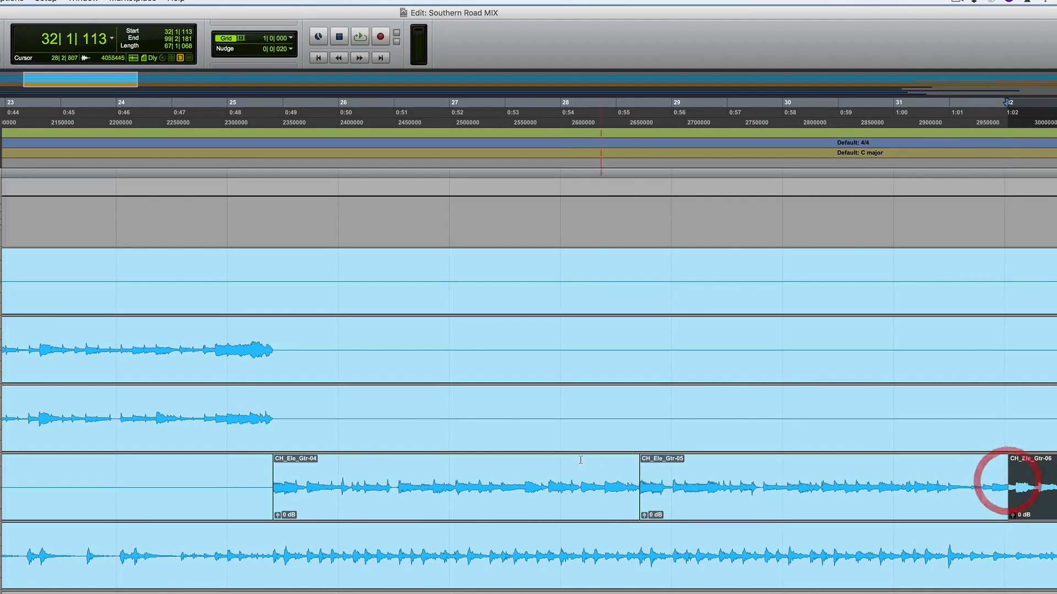
click(571, 409)
click(562, 505)
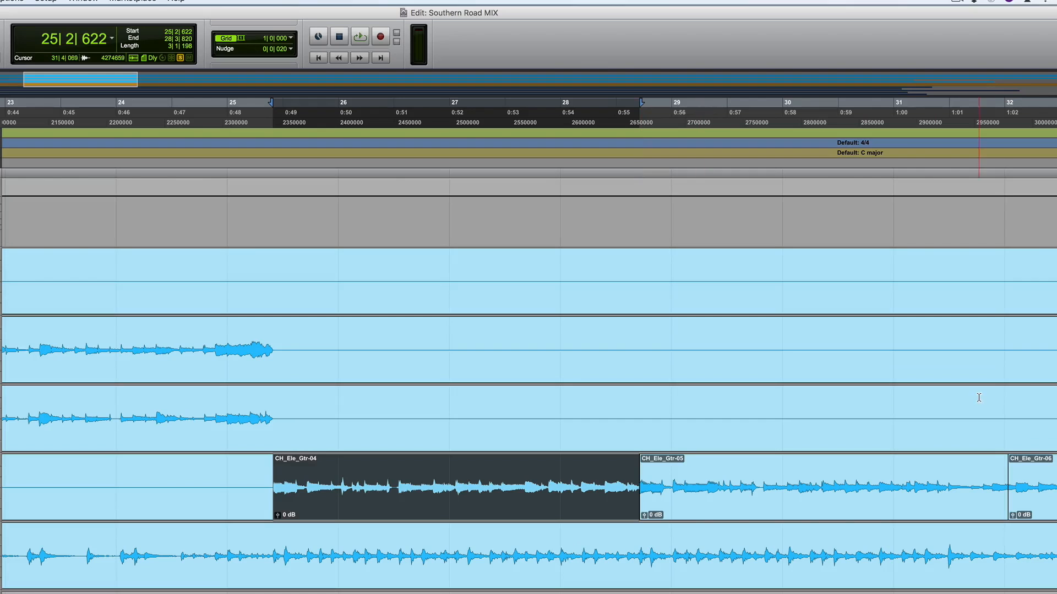
click(798, 512)
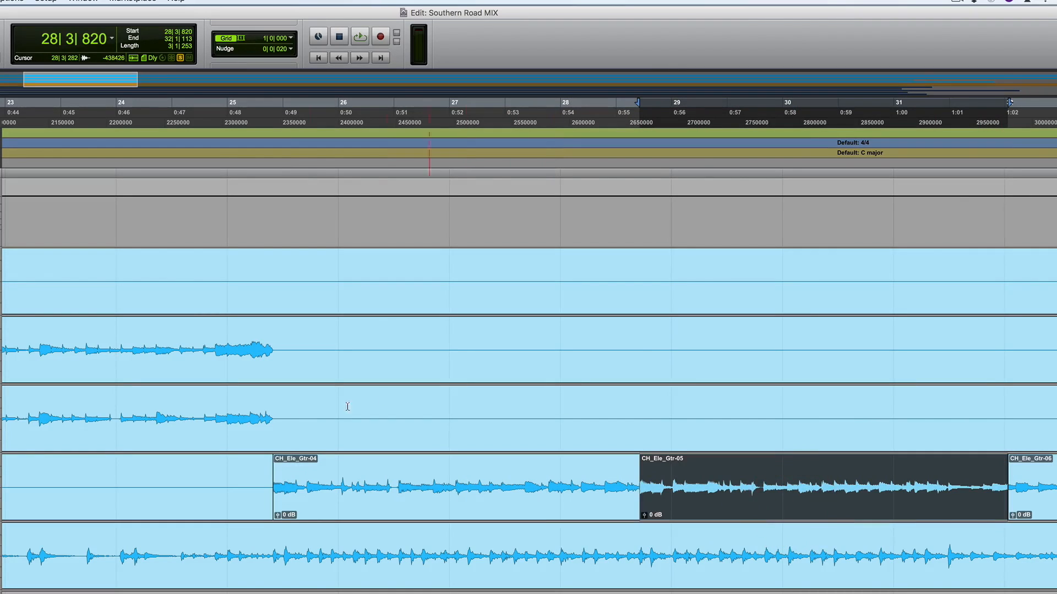
Copy the first CH_Ele_Gtr chorus clip onto Ele_Gtr_L at 28|3|809, where the second section begins
click(429, 503)
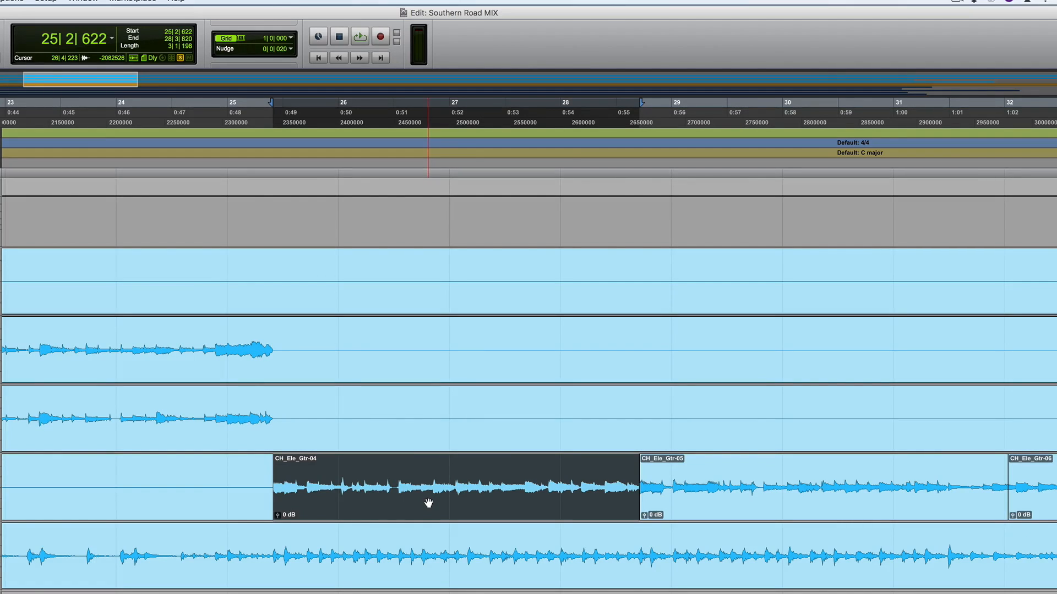
click(635, 334)
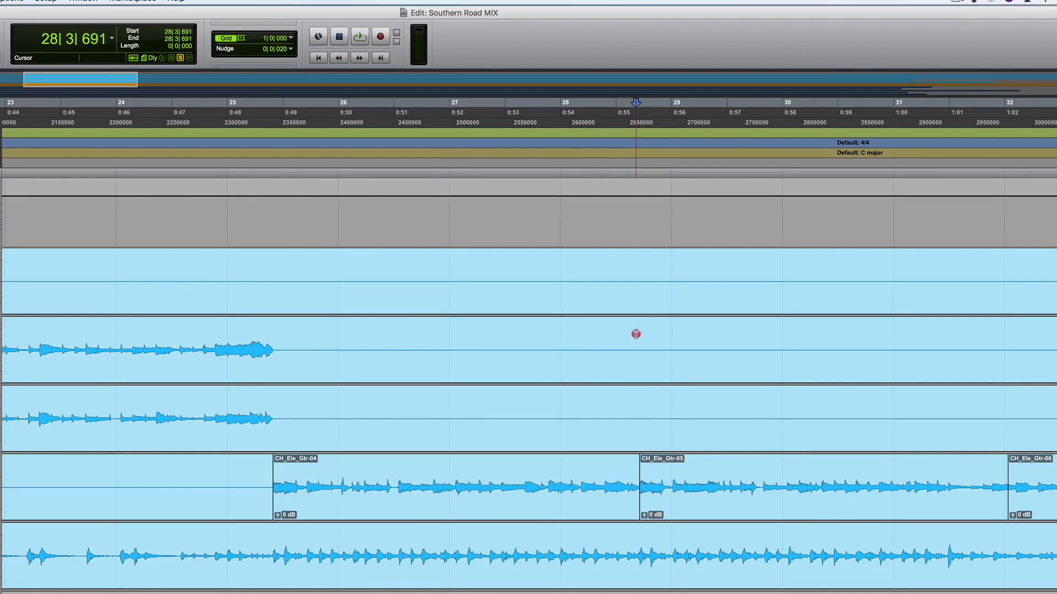
key(t)
key(t)
key(t)
double_click(555, 334)
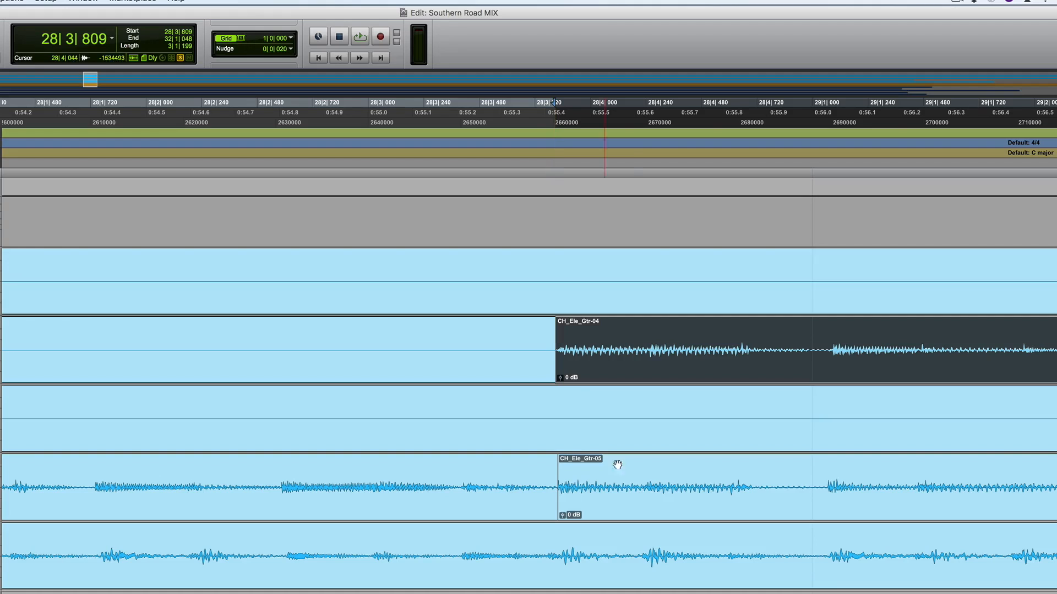
Copy the second CH_Ele_Gtr chorus clip onto Ele_Gtr_L at 25|2|623, where the chorus begins
click(633, 502)
key(r)
key(r)
key(r)
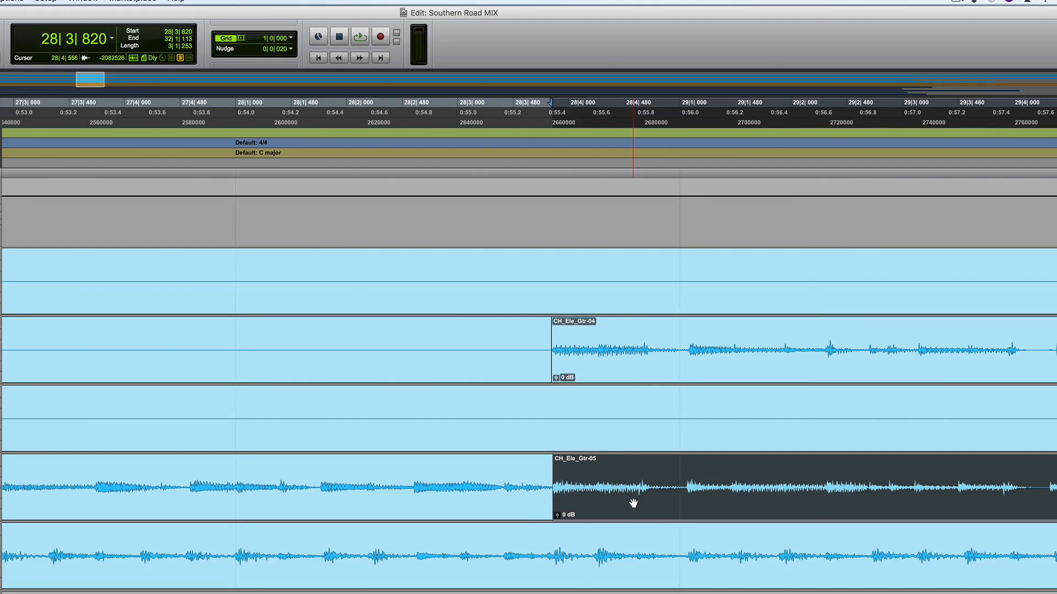
click(186, 351)
key(t)
key(t)
key(t)
key(t)
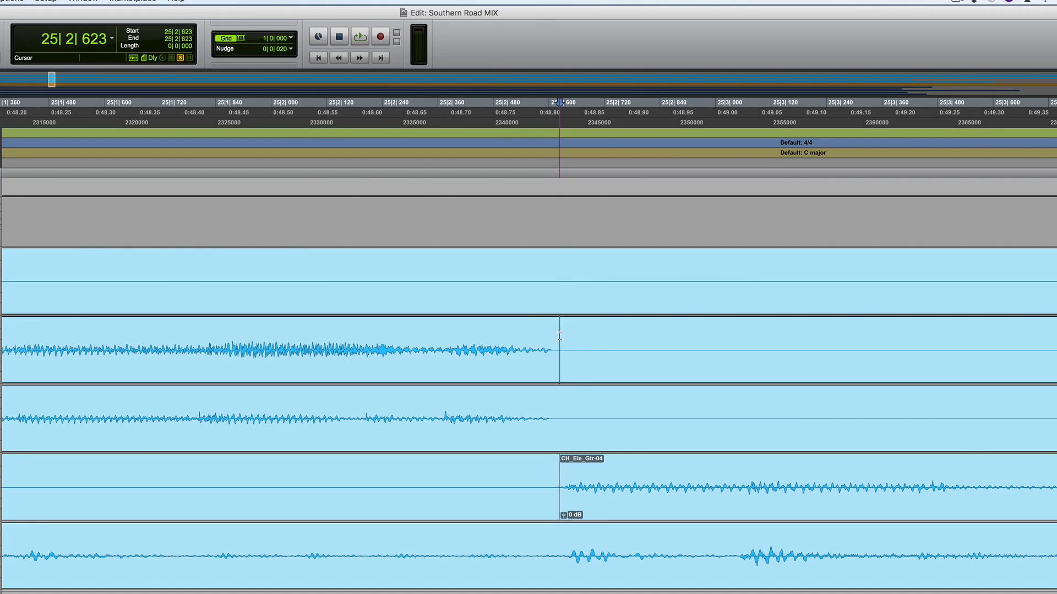
key(super+v)
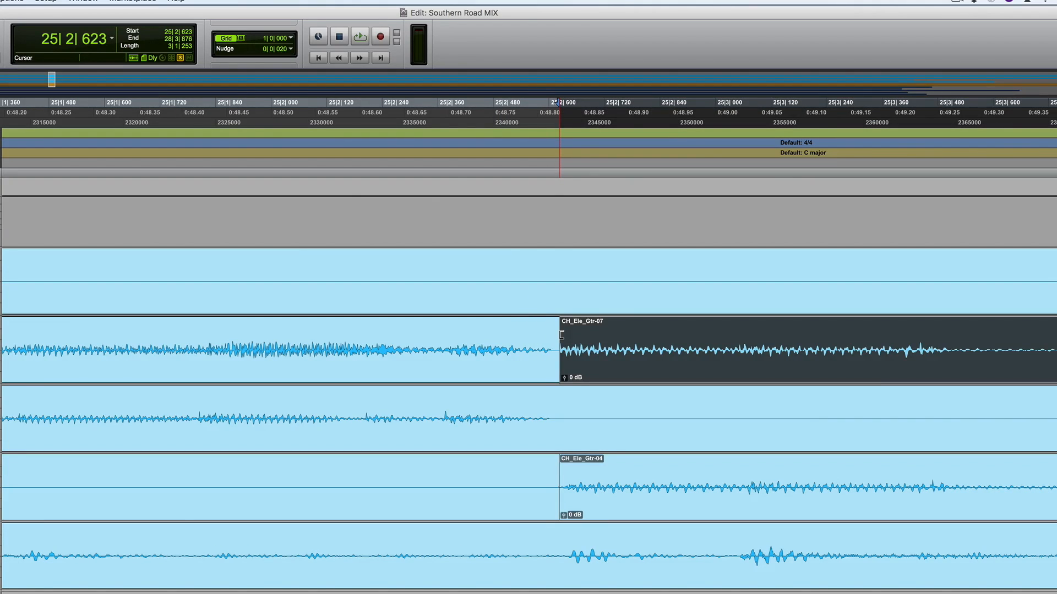
key(r)
key(r)
key(r)
key(r)
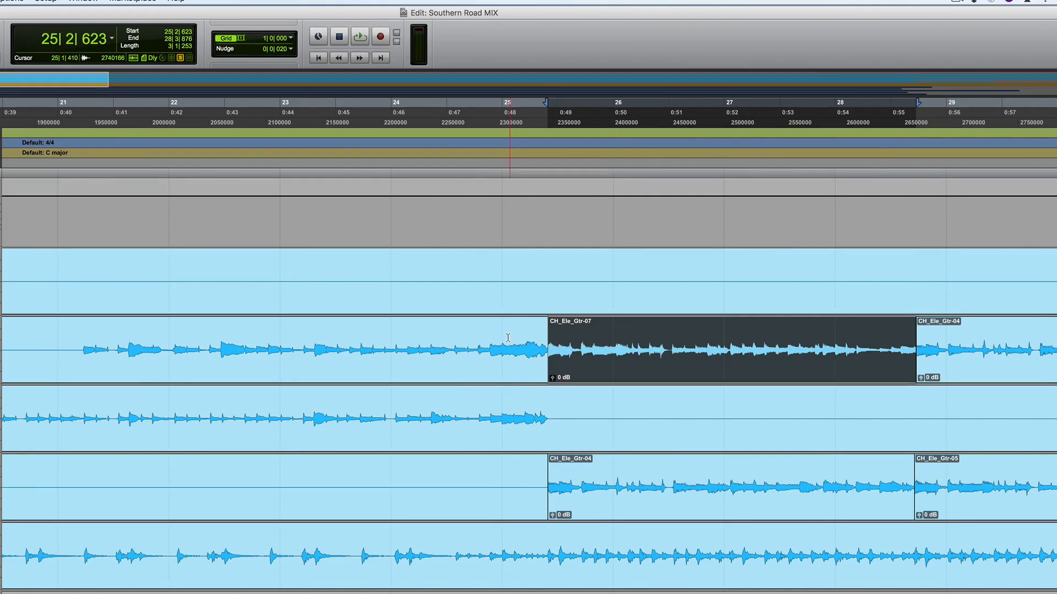
Listen to both chorus sections of the soloed CH_Ele_Gtr and Ele_Gtr_L tracks playing together
click(508, 337)
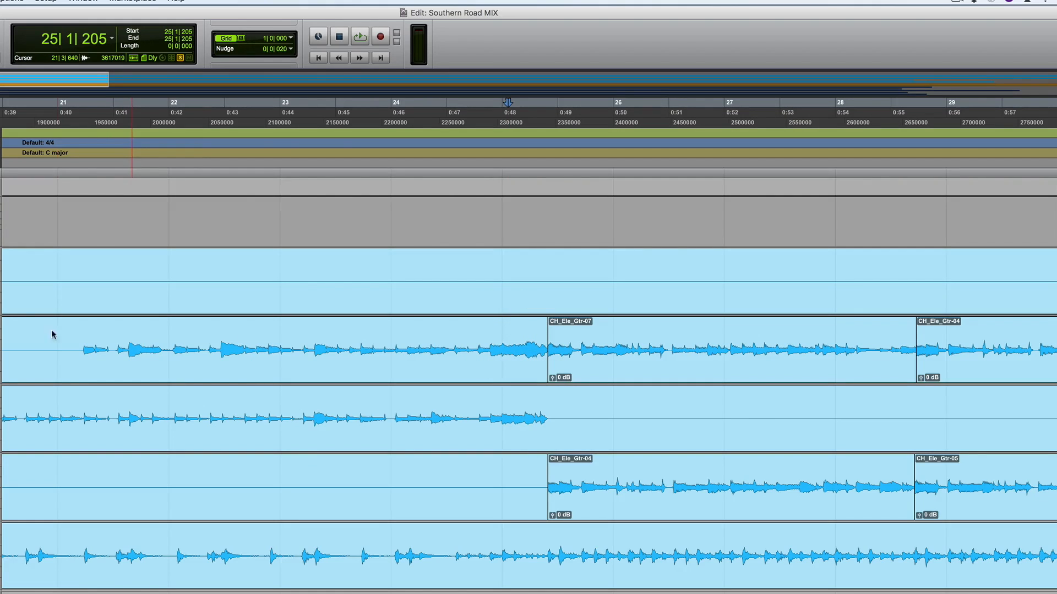
click(620, 503)
scroll(623, 500, right, 5)
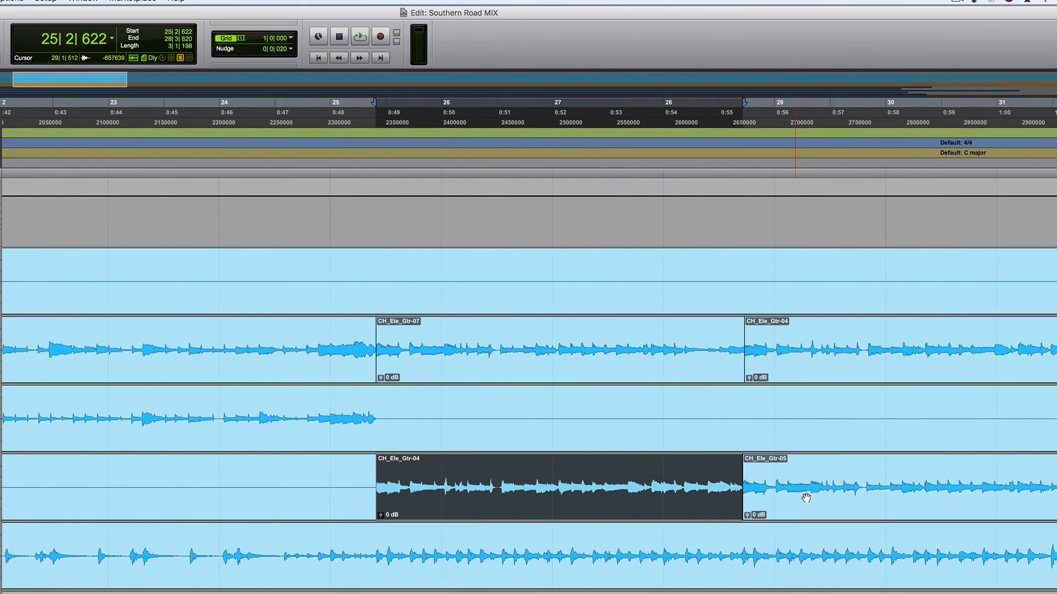
shift+click(811, 500)
key(space)
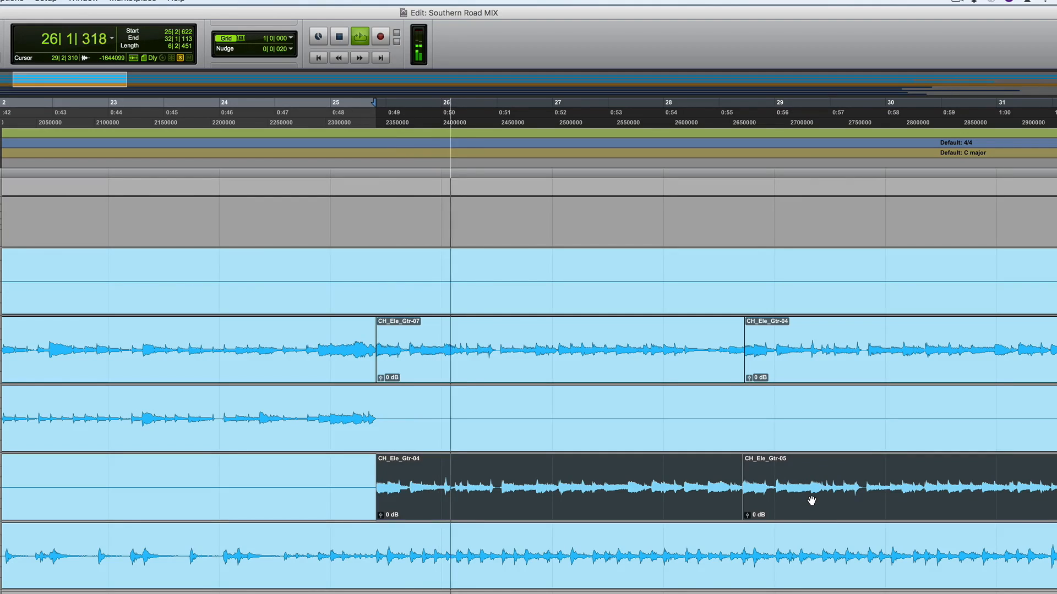
scroll(812, 500, right, 5)
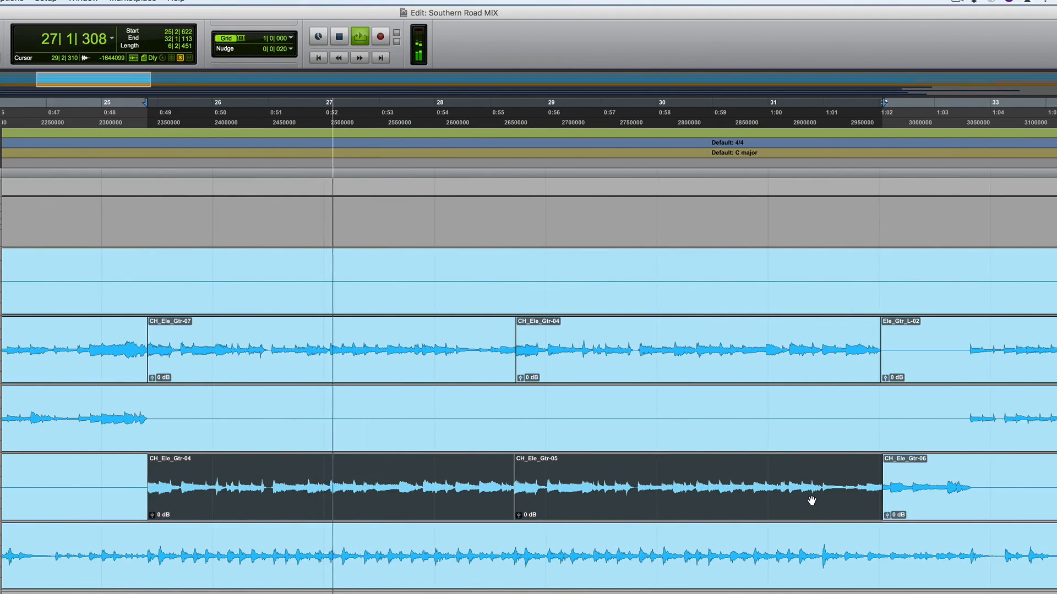
scroll(811, 501, right, 2)
scroll(813, 495, up, 3)
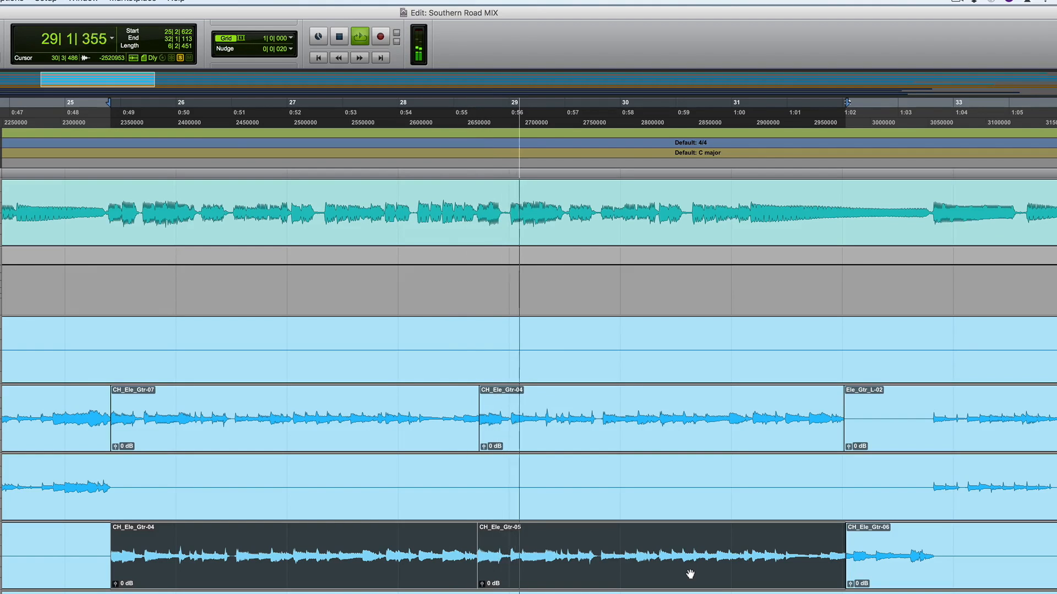
scroll(691, 574, right, 4)
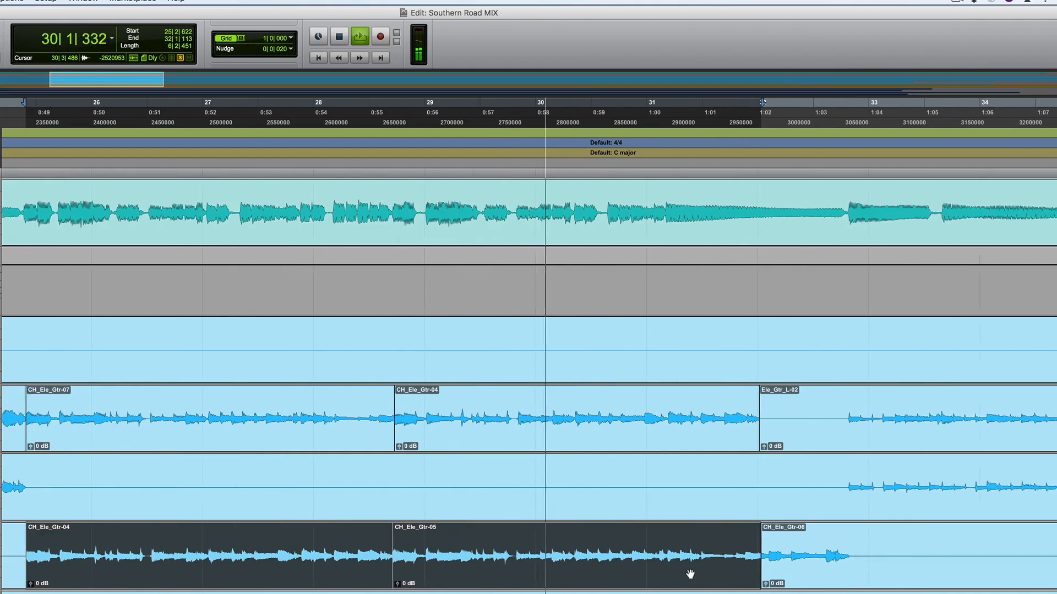
scroll(670, 573, up, 1)
scroll(660, 573, right, 2)
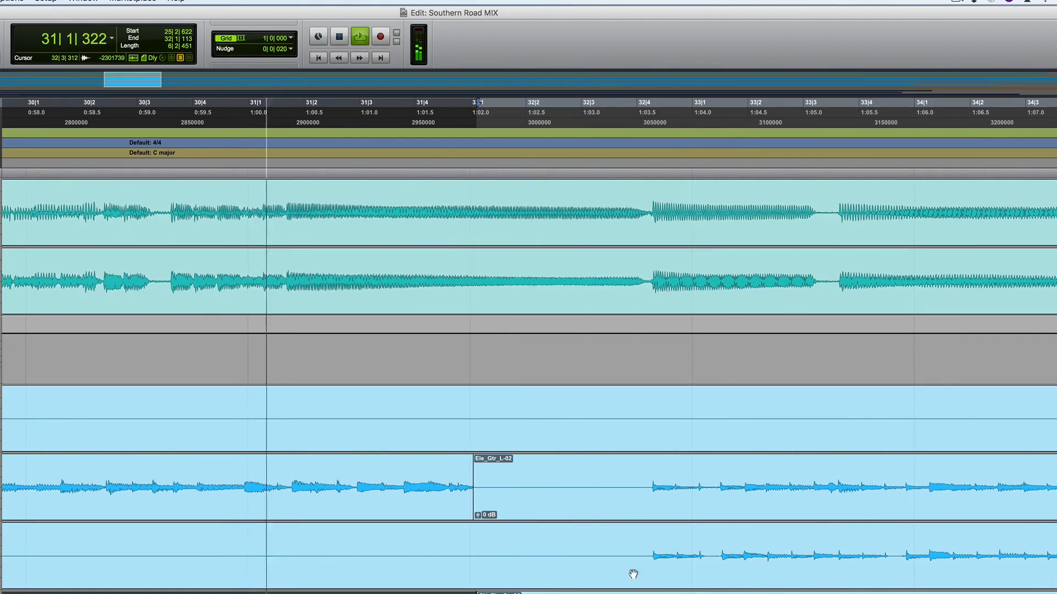
key(space)
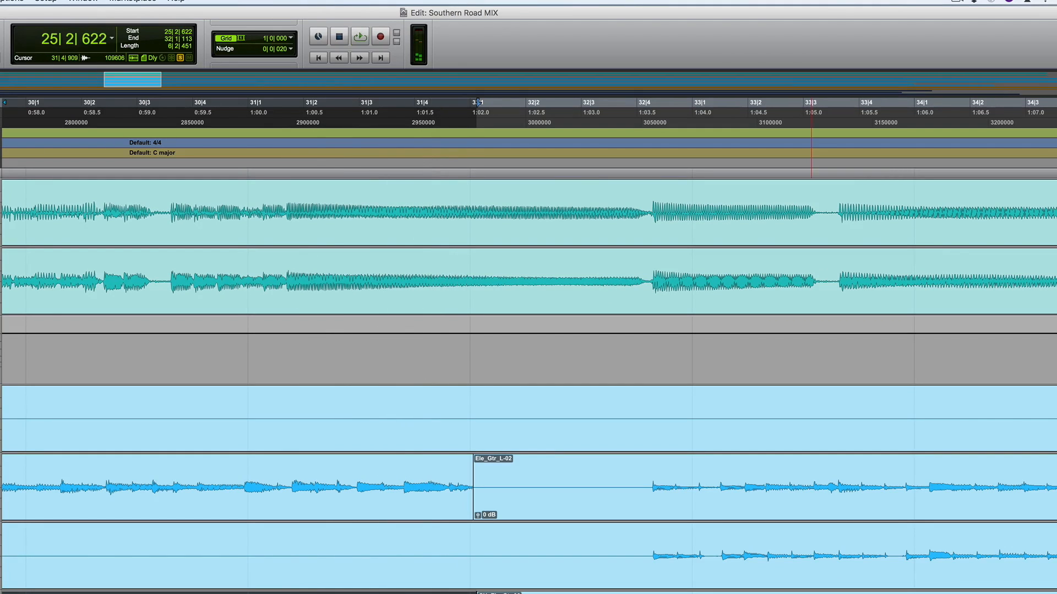
Heal the separation near bar 32 between the last two CH_Ele_Gtr clips of the chorus
click(490, 593)
drag(505, 593, 458, 593)
key(super+h)
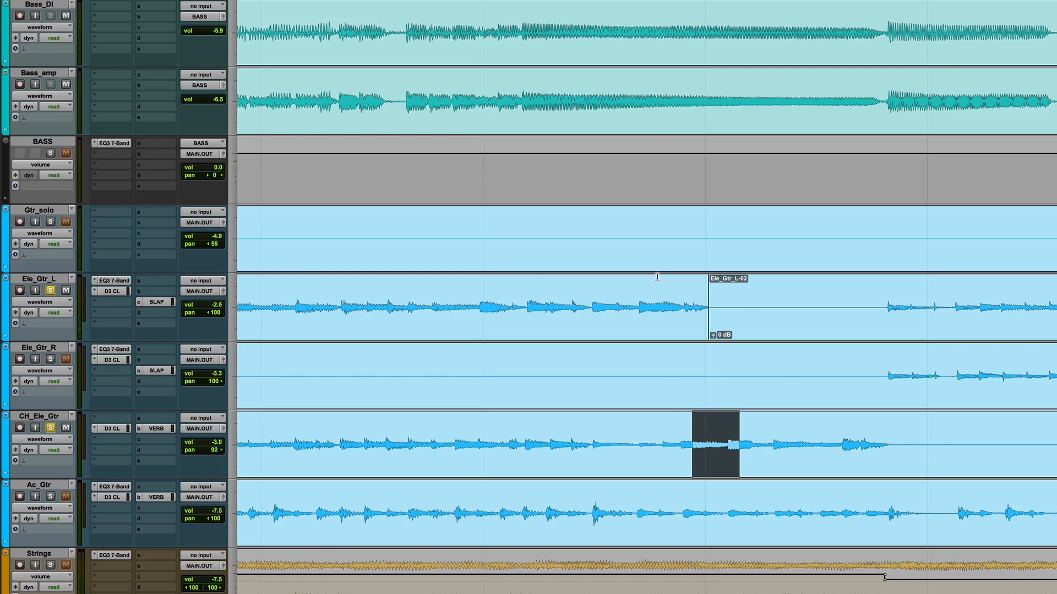
Add short crossfades on Ele_Gtr_L at the start of the first copied chorus clip and between the two copied clips
key(super+bracketleft)
key(super+bracketleft)
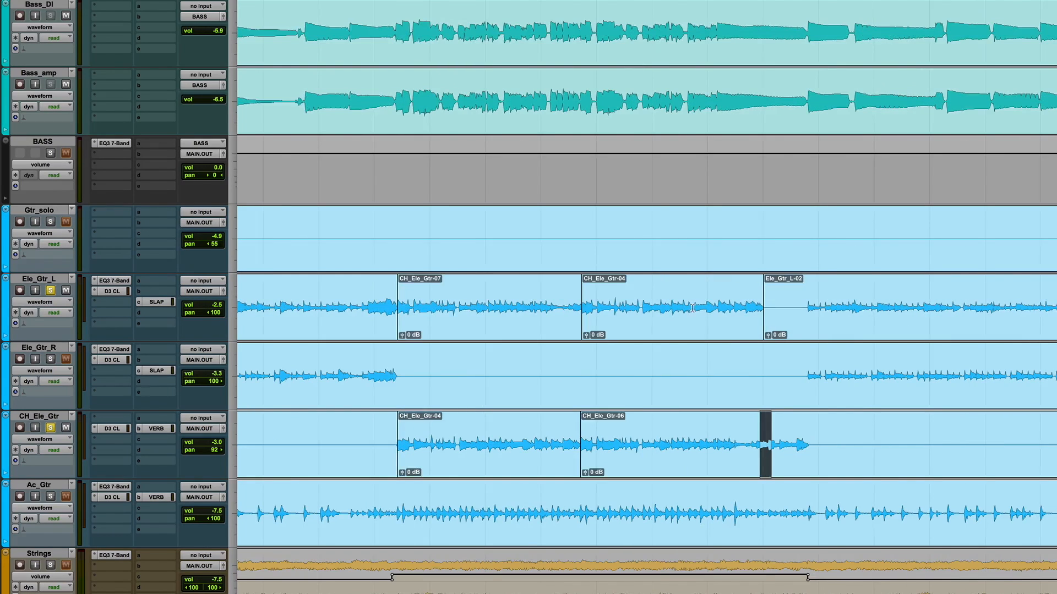
drag(398, 337, 400, 335)
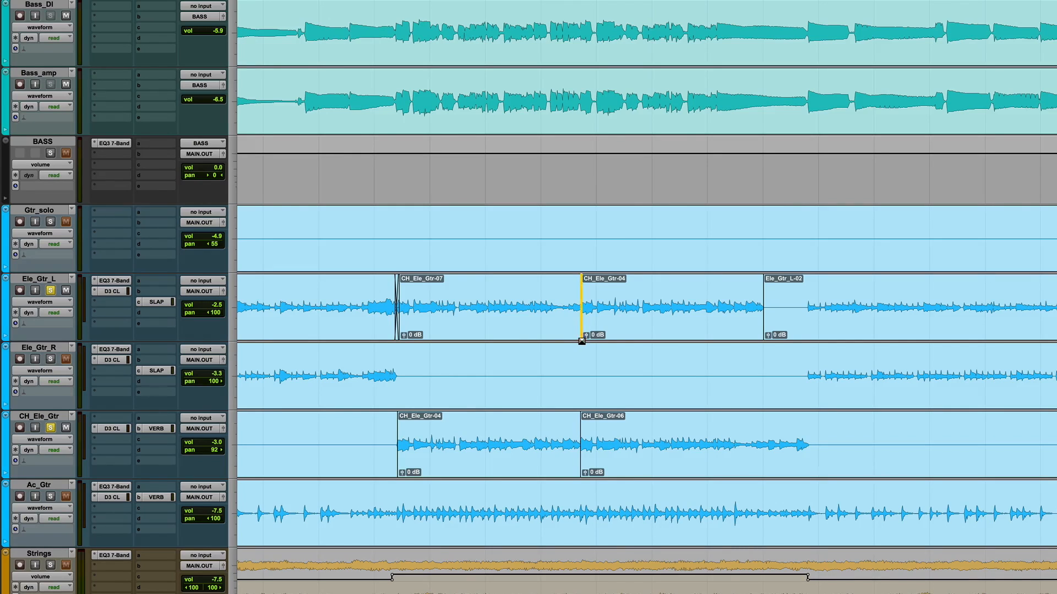
drag(582, 341, 582, 341)
Heal the remaining CH_Ele_Gtr separations at the chorus start and between its two sections into one continuous clip
drag(401, 459, 393, 459)
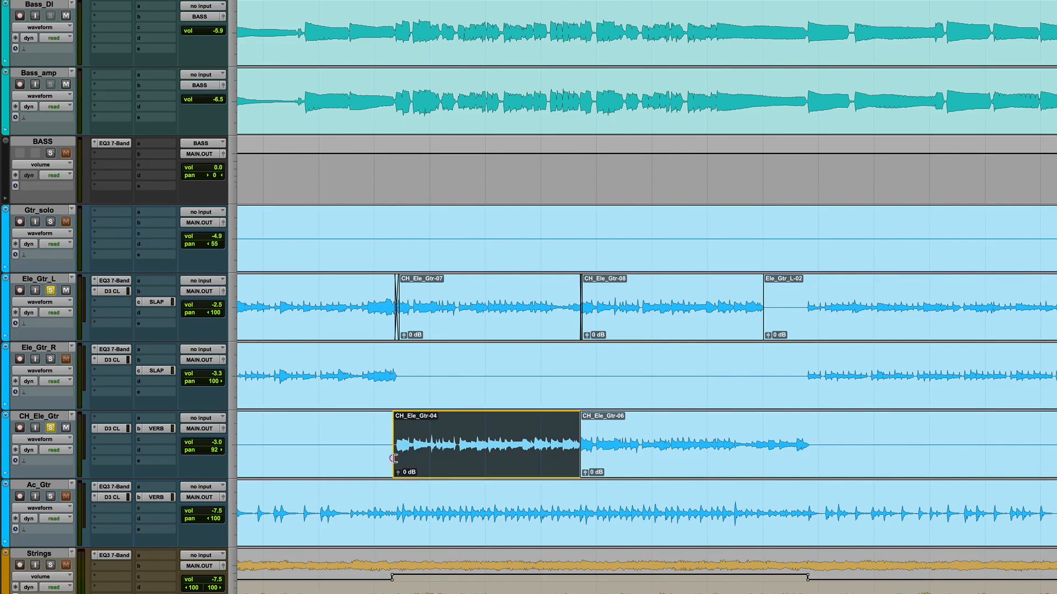
click(519, 421)
click(357, 450)
click(362, 432)
click(363, 449)
click(487, 438)
drag(361, 429, 620, 443)
key(super+h)
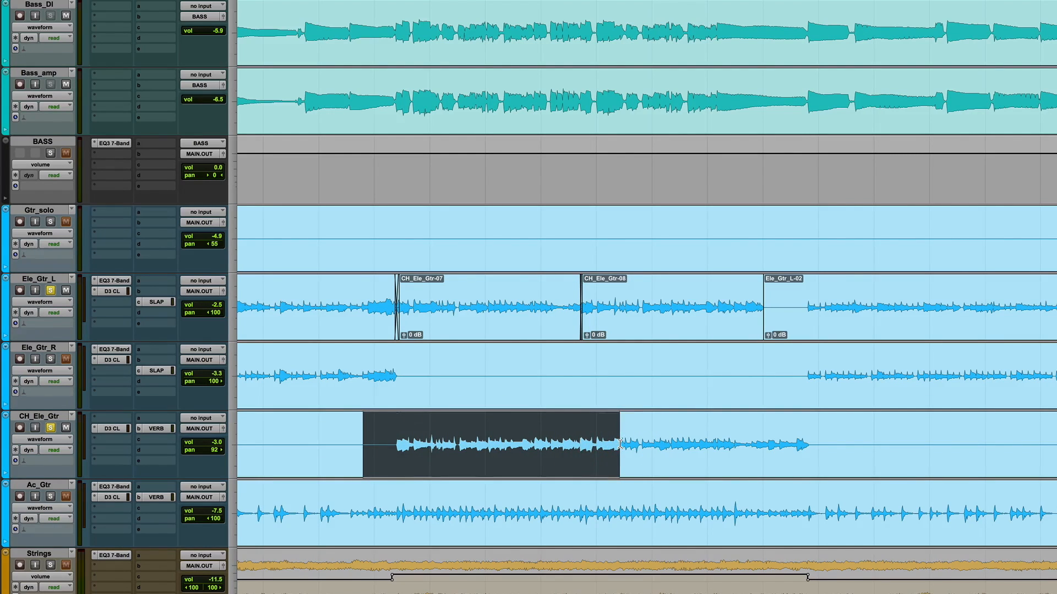
Clear all track solos and play the first chorus in the full mix
click(514, 441)
key(super+bracketleft)
key(super+bracketleft)
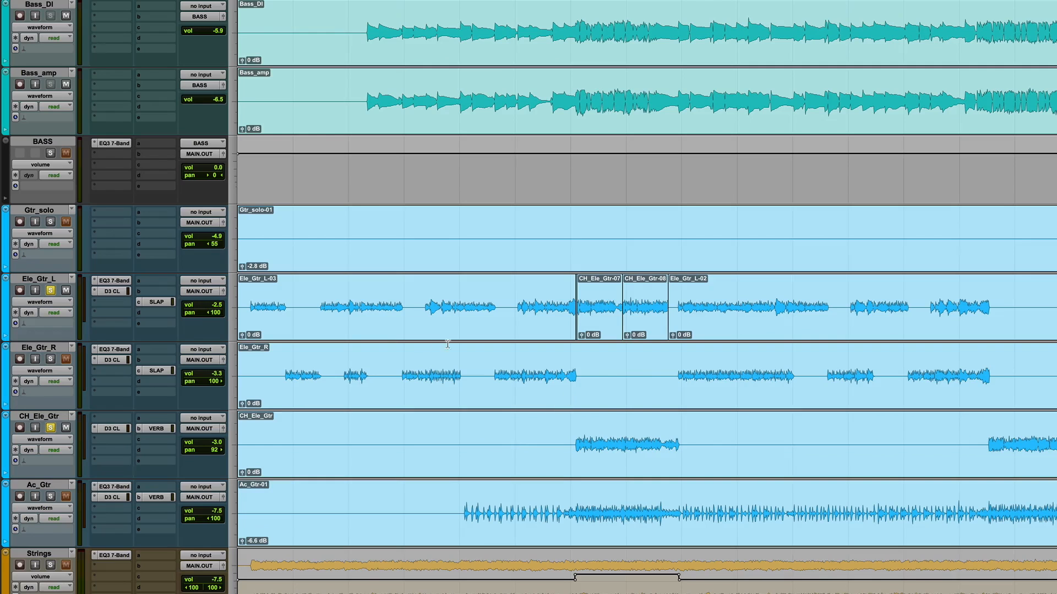
alt+click(50, 290)
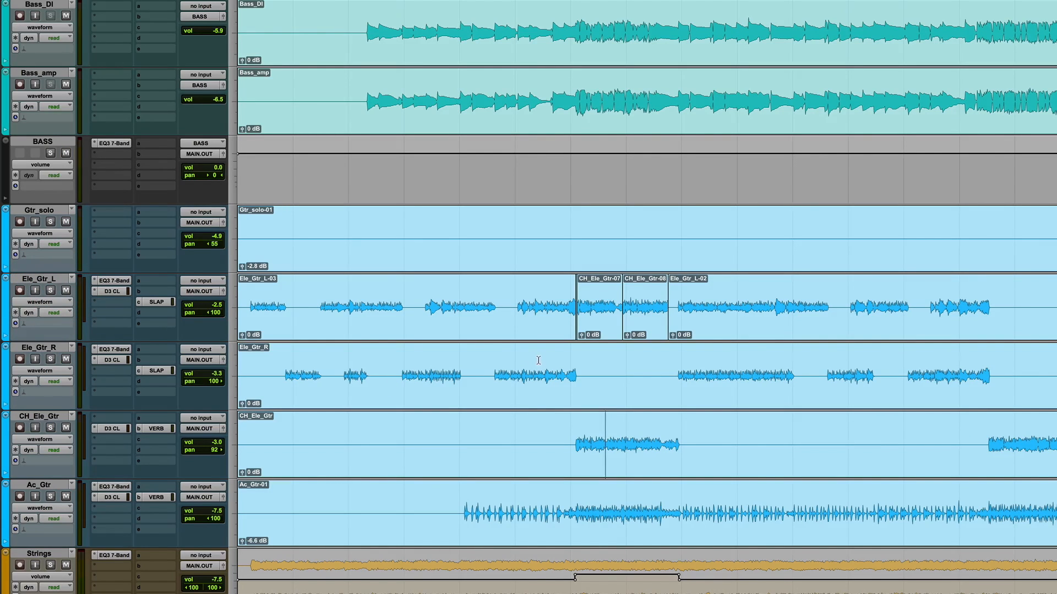
key(space)
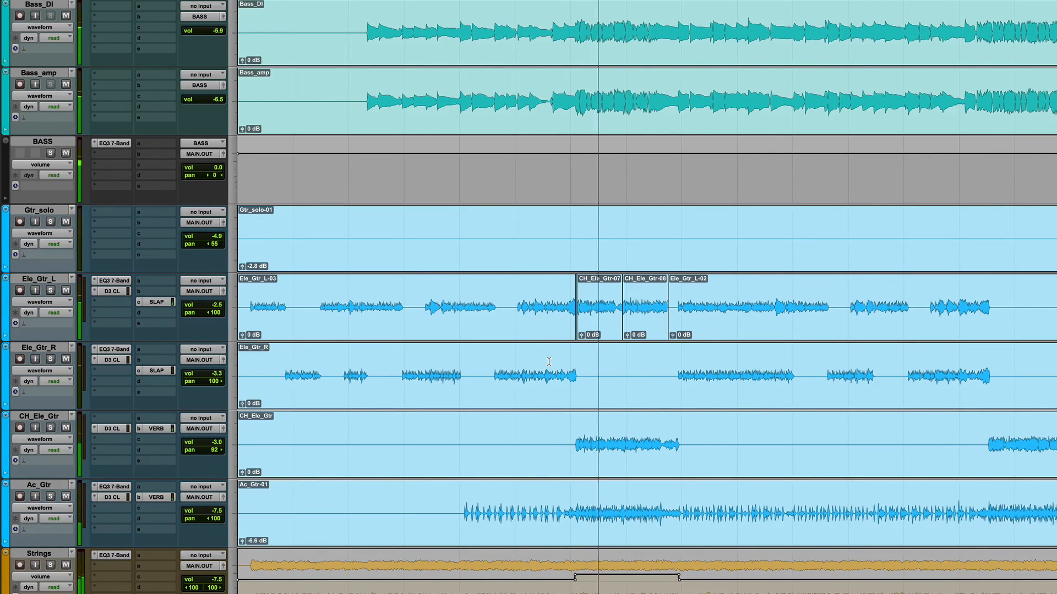
Raise the Ele_Gtr_L volume automation across the two copied chorus clips to +0.2 dB and play it back
click(606, 327)
shift+click(653, 328)
key(t)
key(t)
key(t)
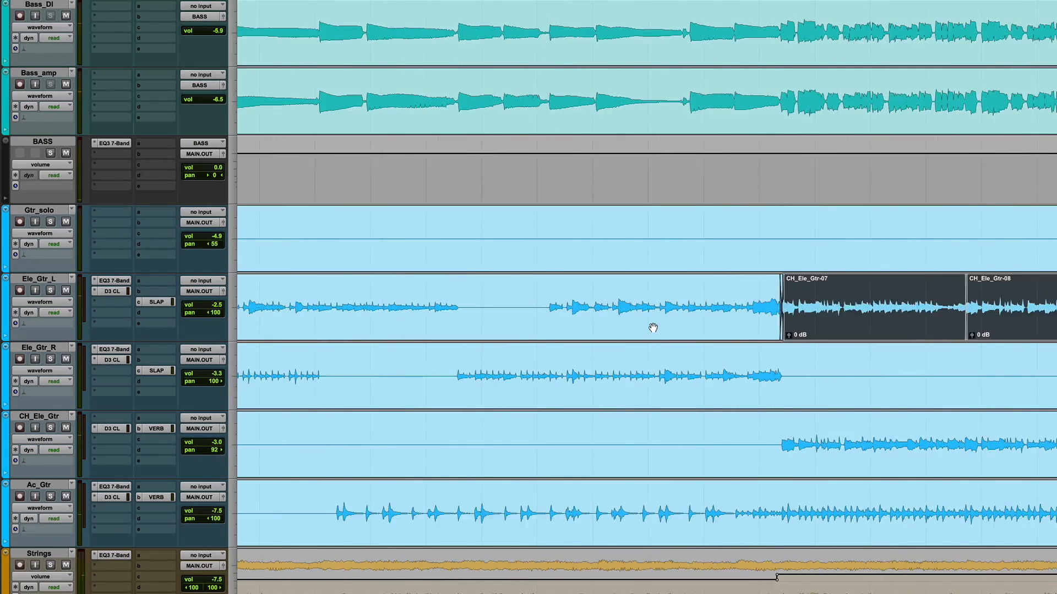
click(57, 303)
click(52, 307)
key(r)
key(r)
drag(849, 288, 847, 283)
key(space)
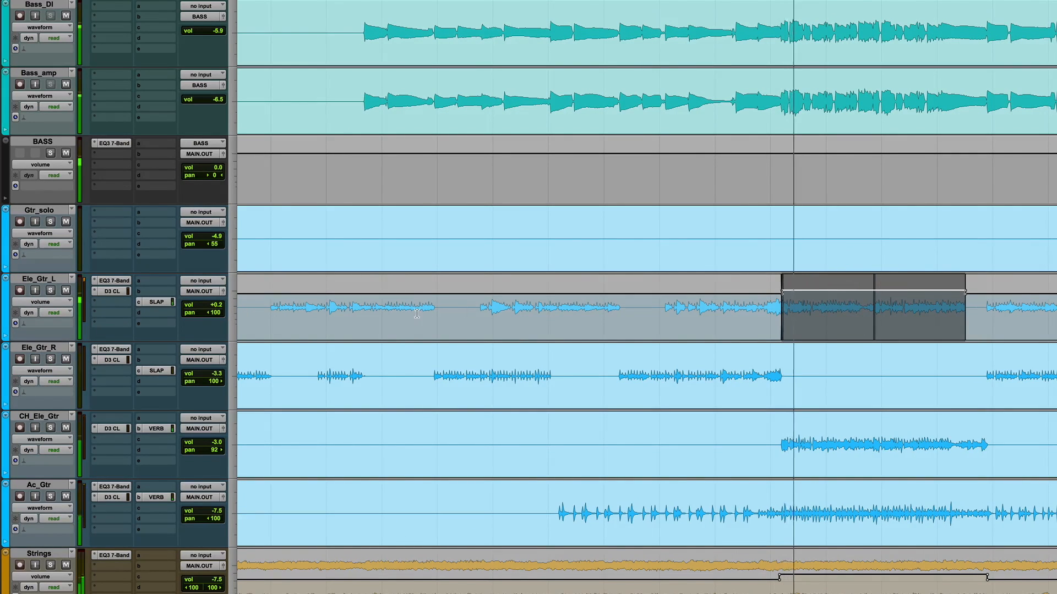
Raise the Ele_Gtr_L volume automation across the copied chorus clips to +0.8 dB and replay from just before the chorus
drag(829, 285, 830, 285)
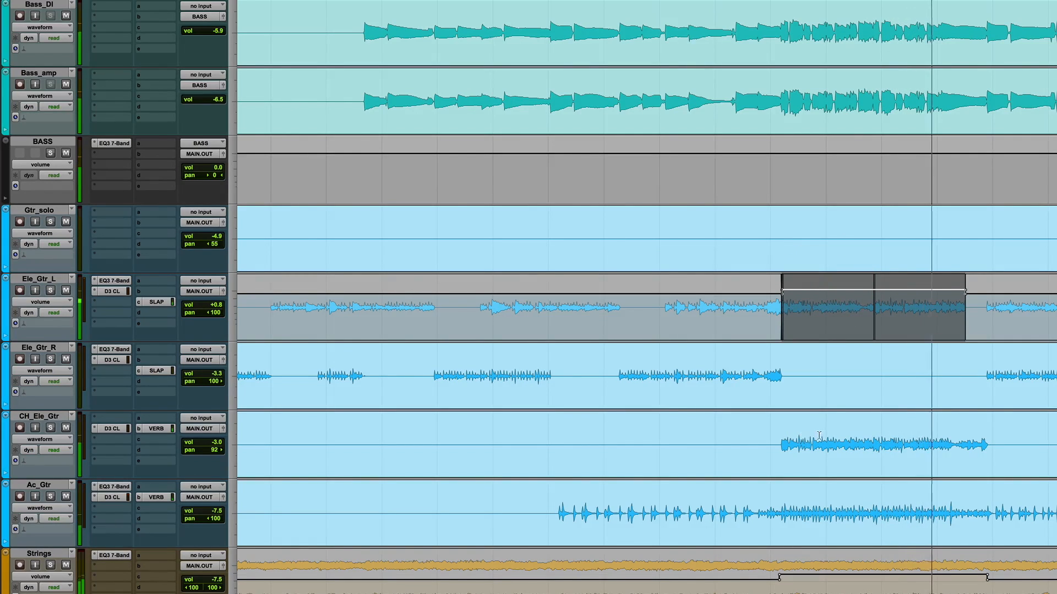
key(r)
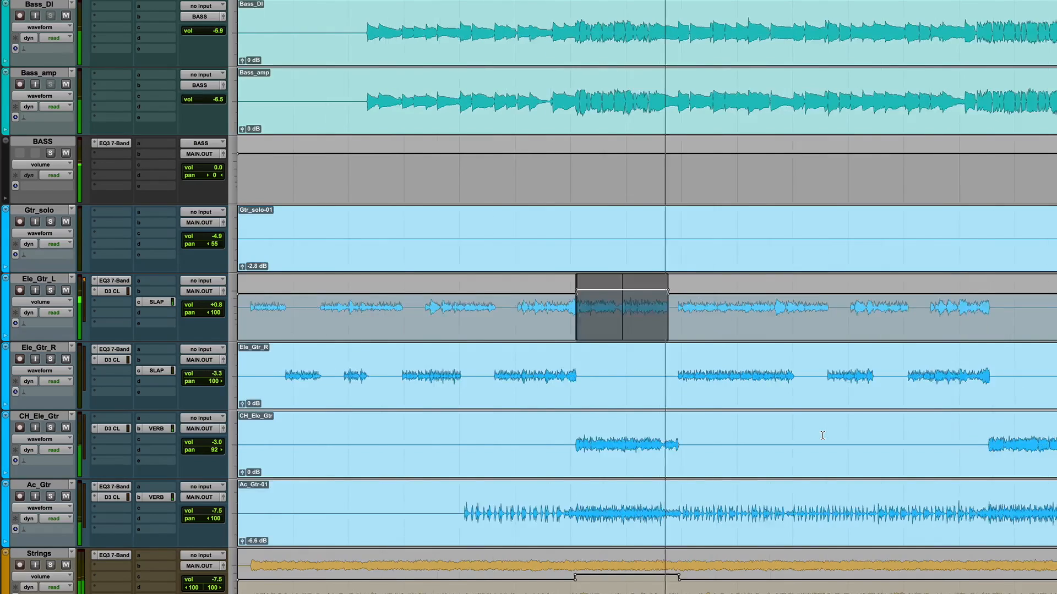
key(r)
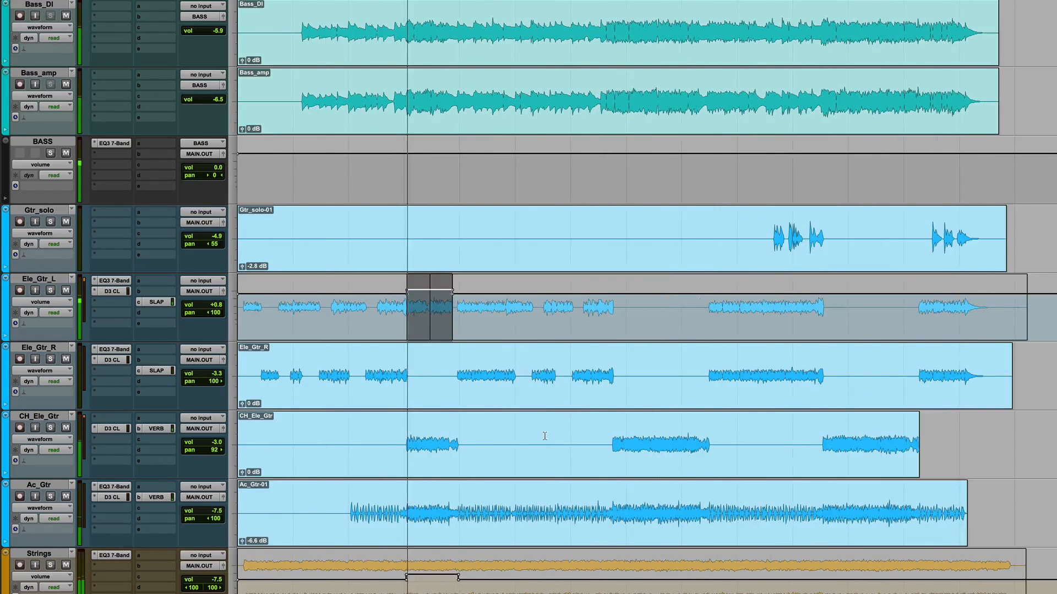
click(398, 432)
click(385, 427)
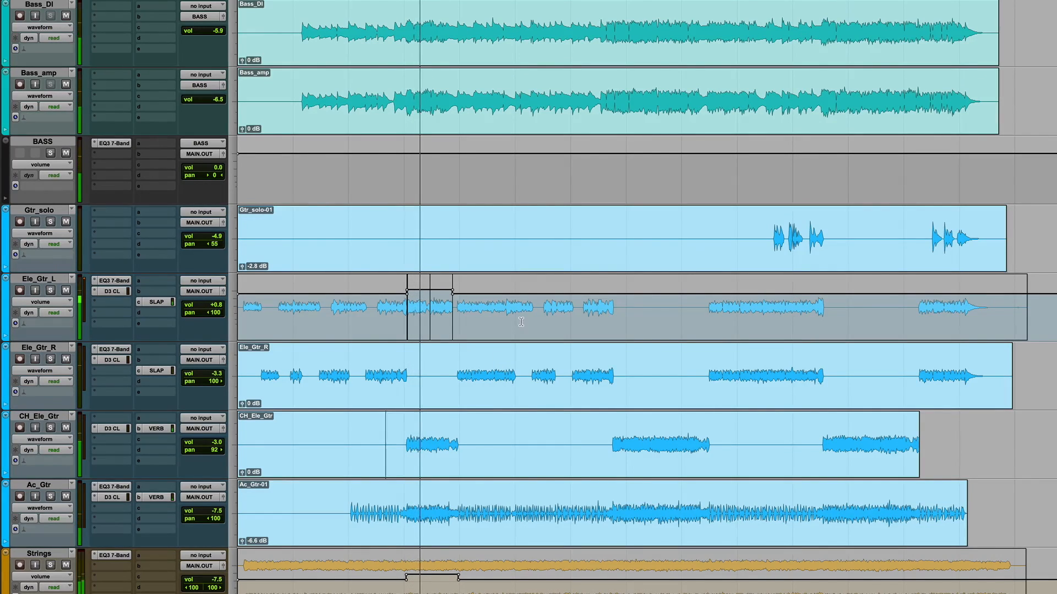
Locate the first chorus on the OHs drum track and play from its beginning
scroll(438, 220, up, 10)
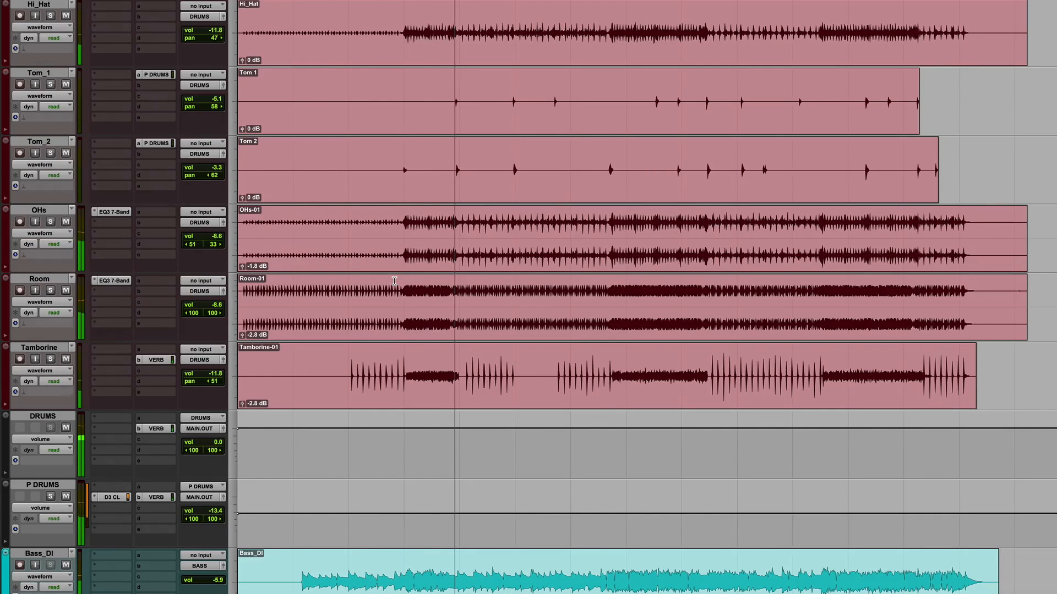
key(ctrl+bracketleft)
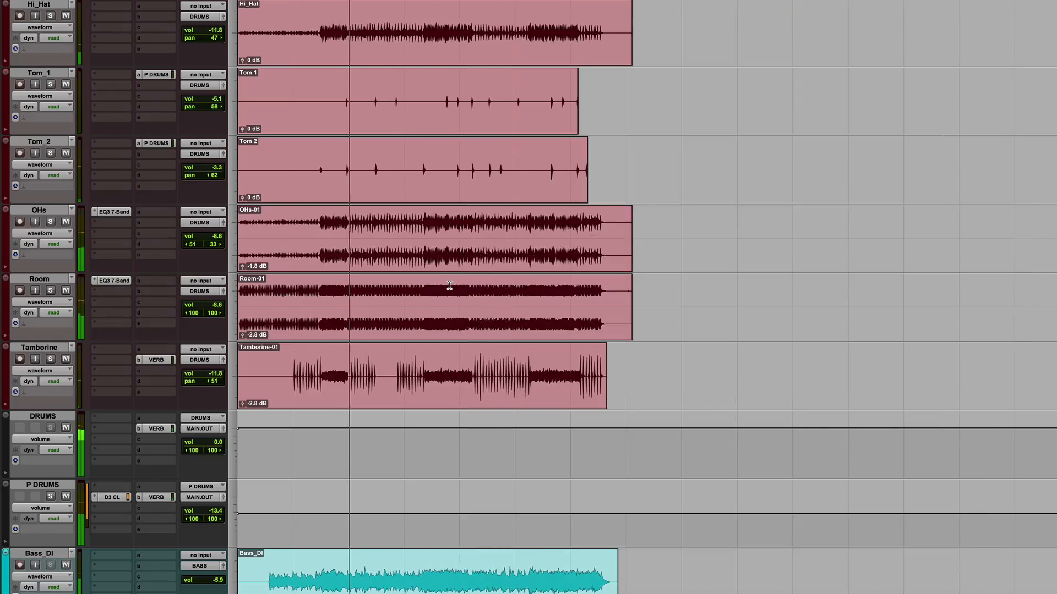
click(319, 223)
key(ctrl+bracketright)
key(ctrl+bracketright)
key(ctrl+bracketright)
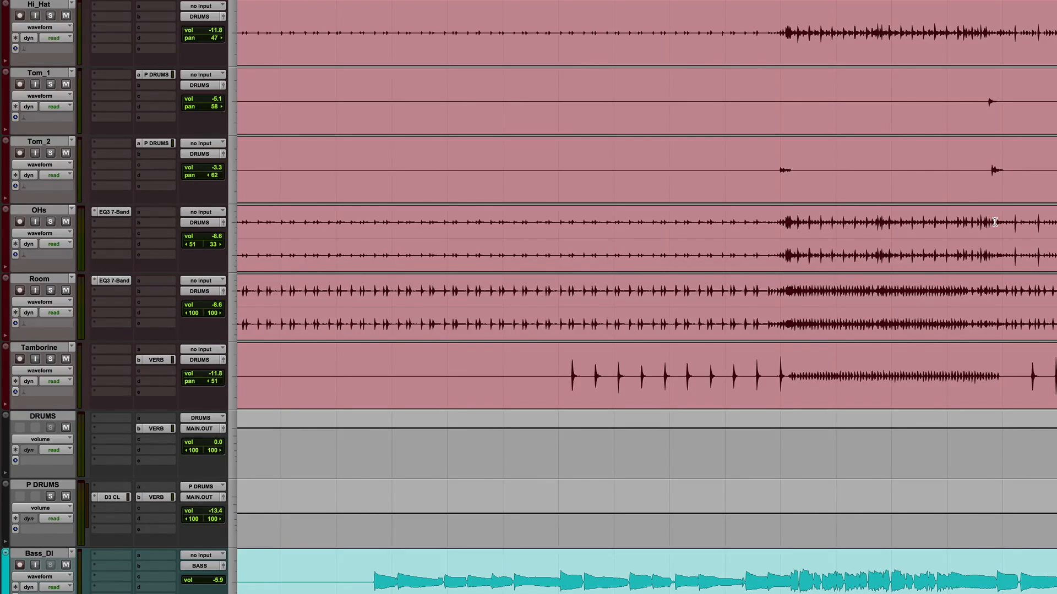
key(space)
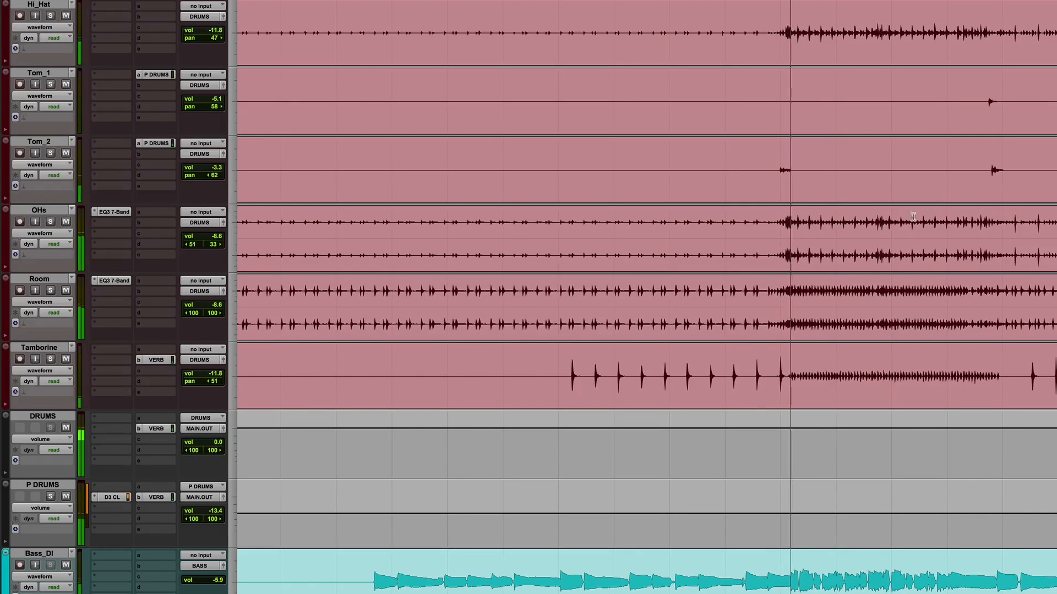
Place the edit cursor on OHs right after the drum fill into the first chorus, auditioning to find the exact spot
click(791, 219)
key(t)
key(t)
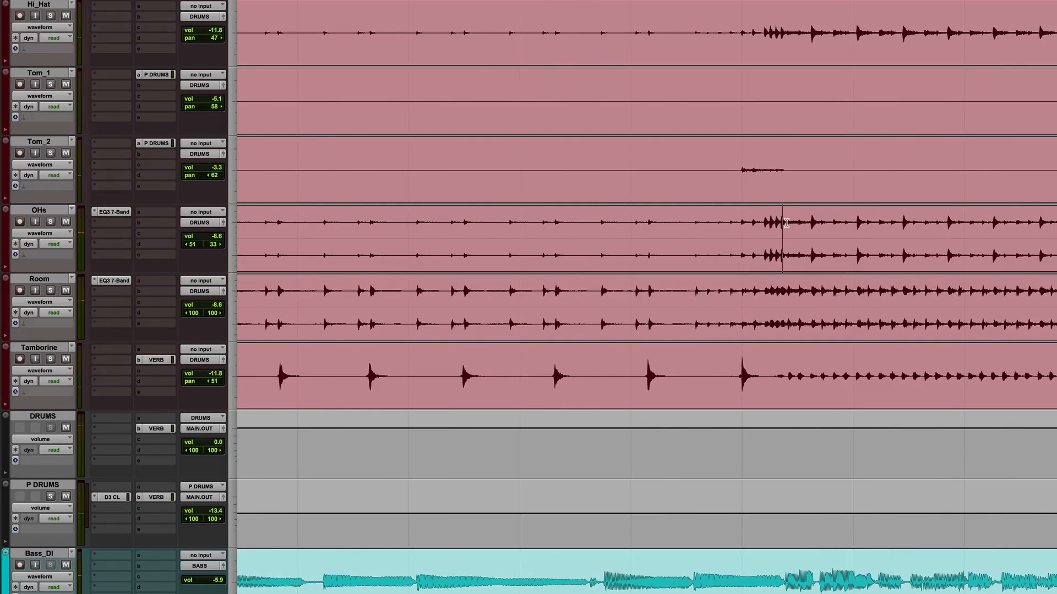
click(768, 222)
key(space)
click(778, 223)
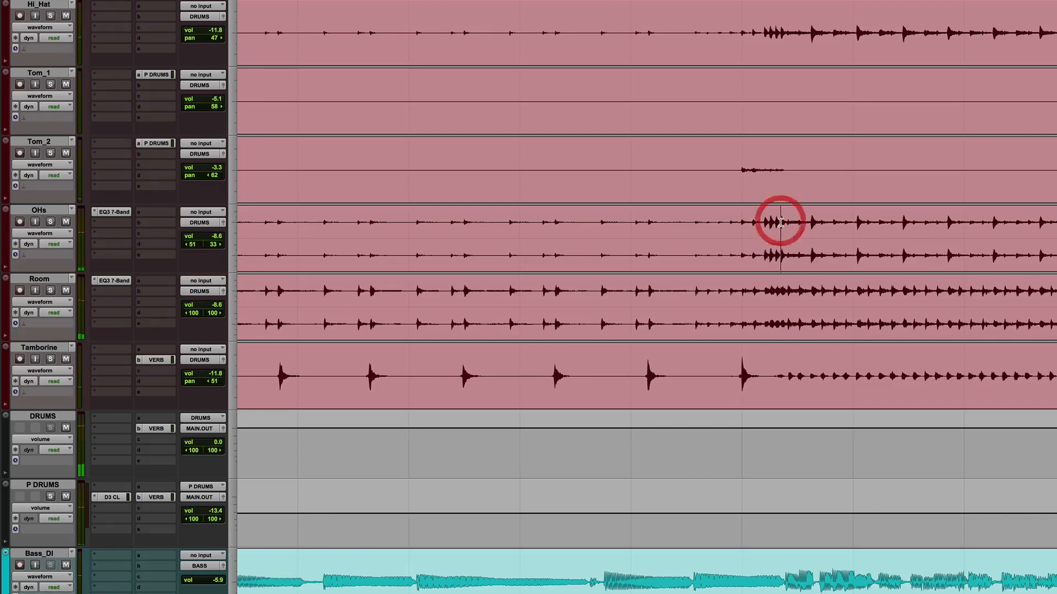
Raise the OHs volume automation across the first chorus to -3.8 dB
key(r)
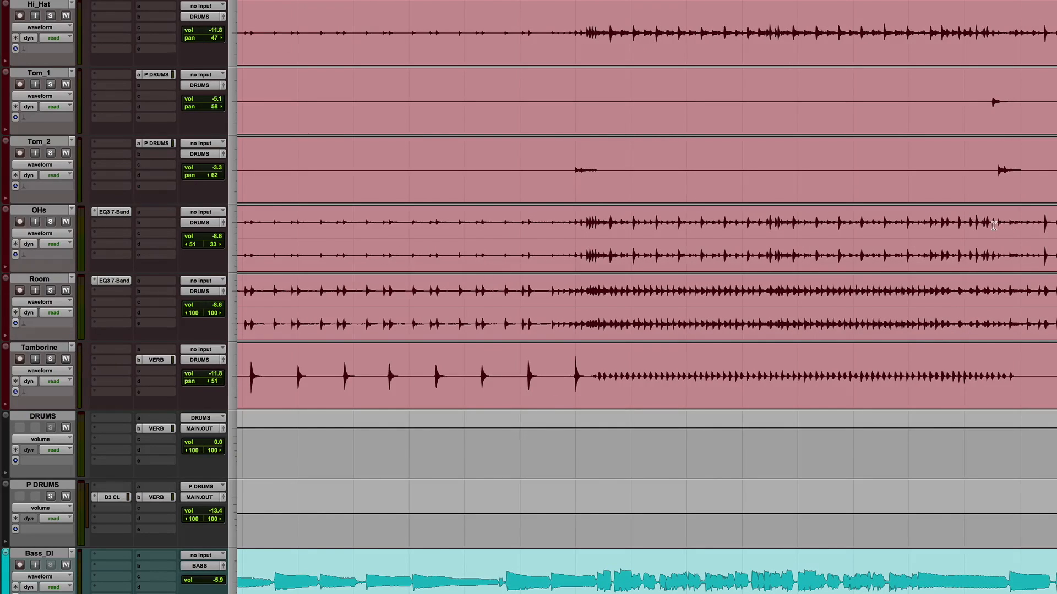
shift+click(989, 224)
click(48, 233)
click(42, 238)
drag(784, 216, 784, 206)
Play the first chorus with the raised OHs level, including the transitions into and out of it
click(577, 239)
key(space)
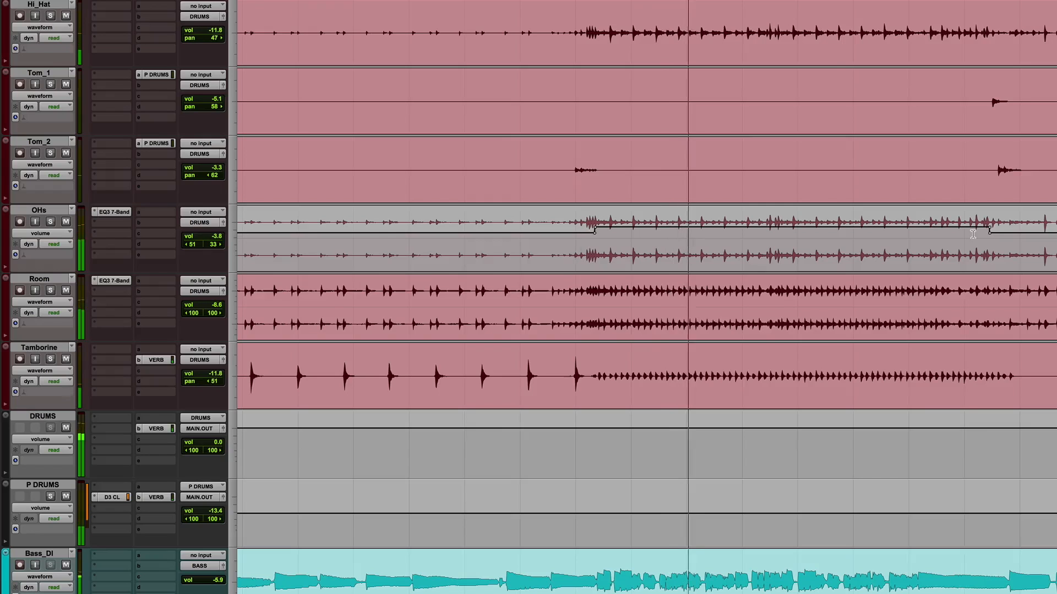
scroll(971, 233, right, 3)
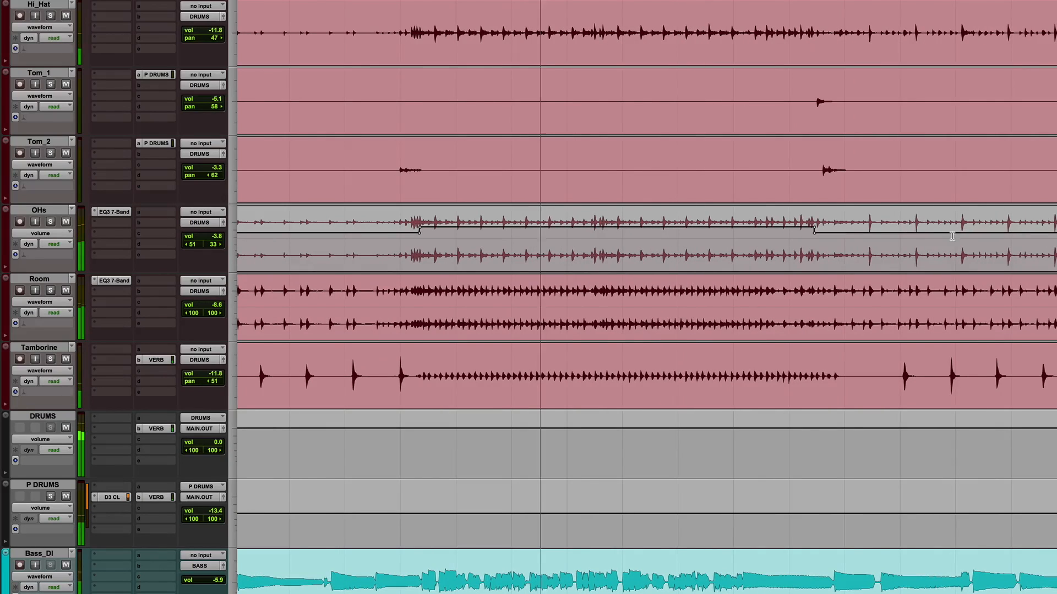
click(796, 238)
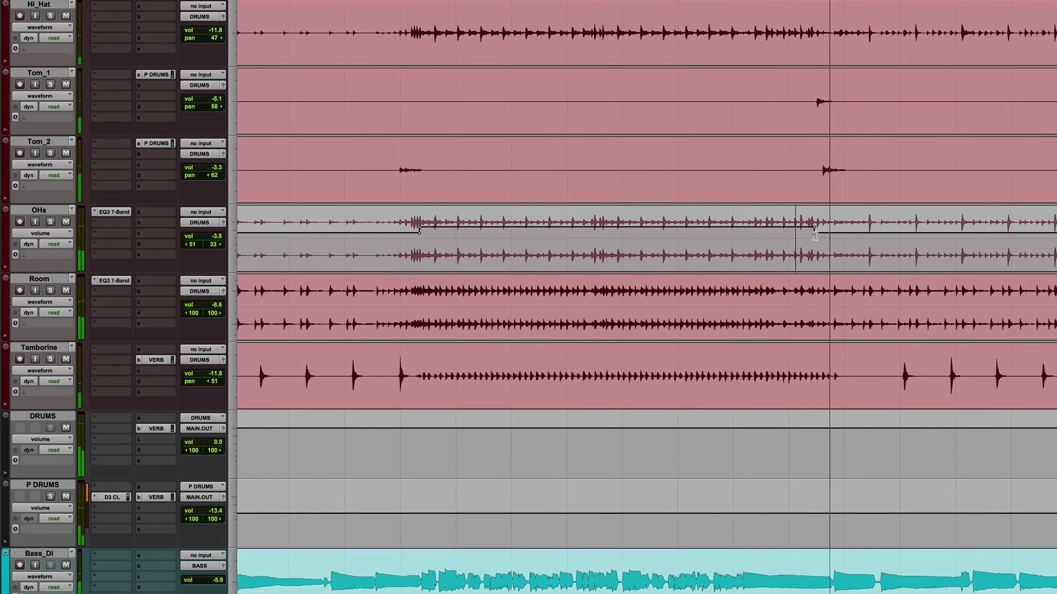
key(r)
key(r)
key(r)
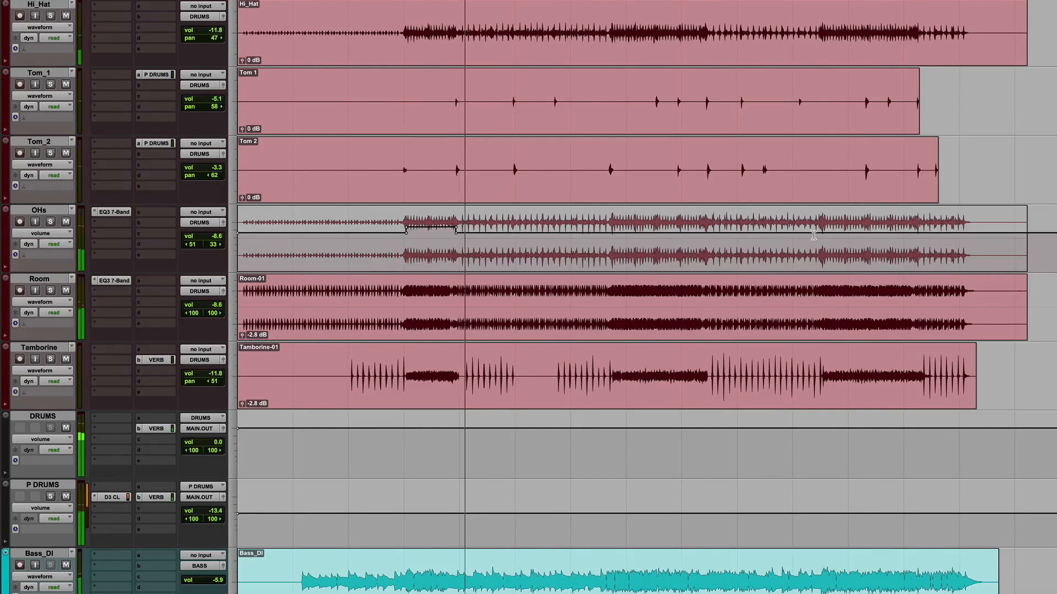
key(space)
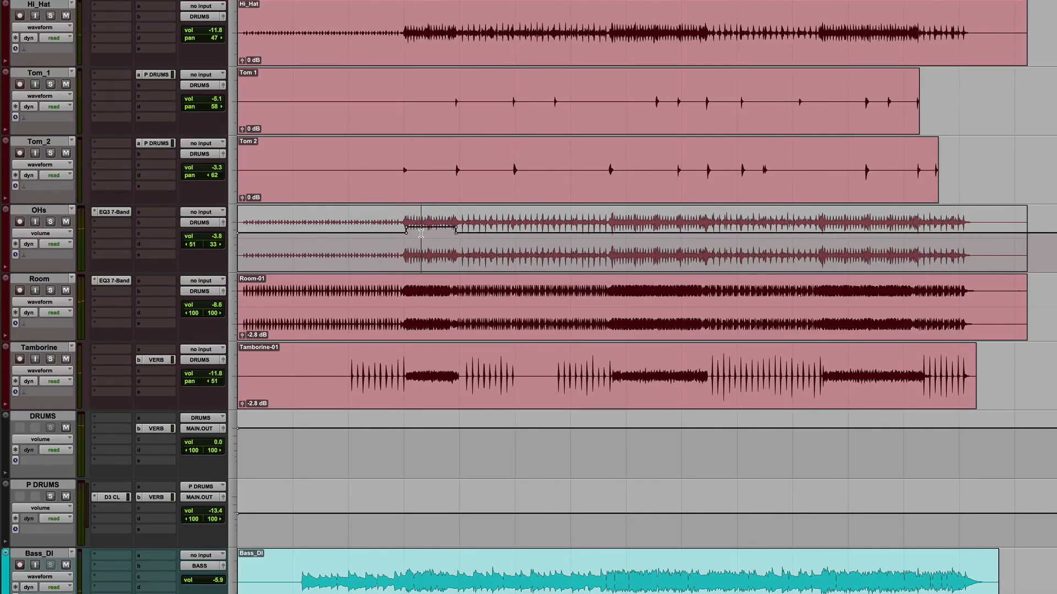
scroll(421, 234, down, 7)
scroll(421, 233, down, 2)
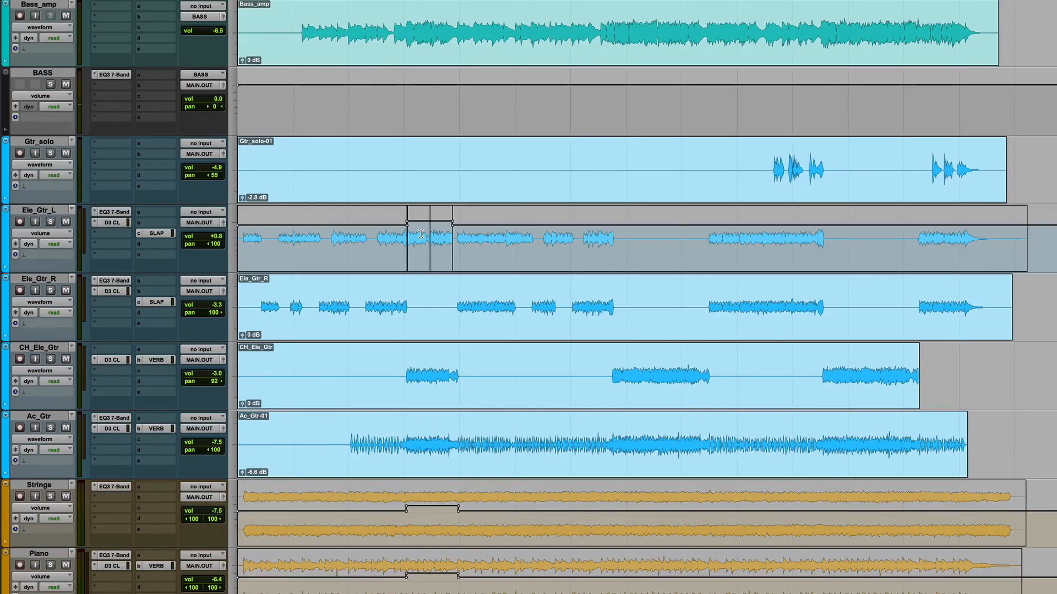
Look over the session's tracks and their volume automation, from the drums and bass through guitars, strings and piano to the backing vocals
scroll(421, 233, down, 2)
scroll(421, 233, up, 5)
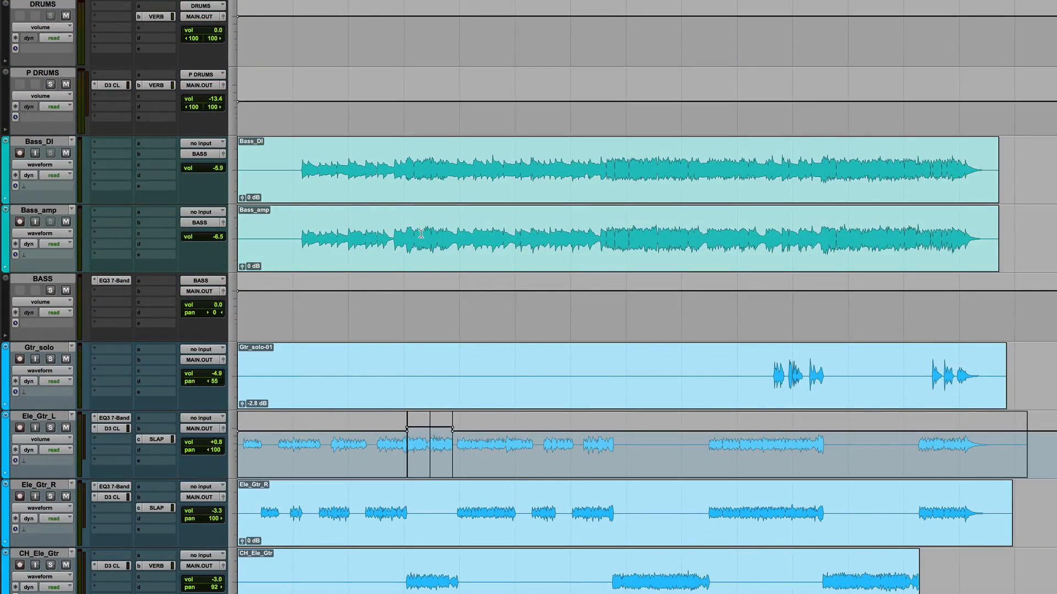
scroll(421, 233, down, 6)
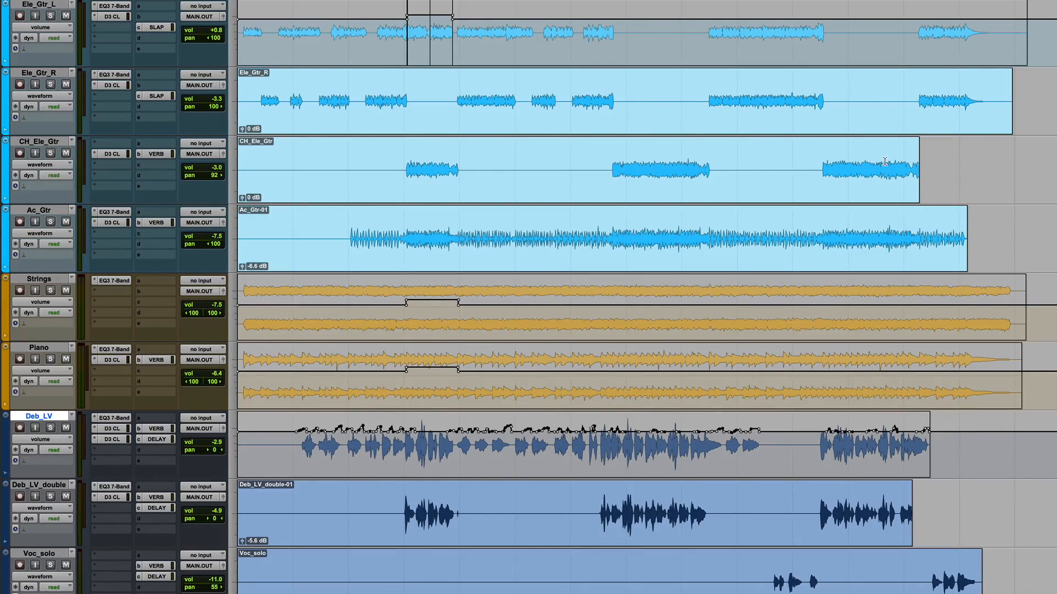
scroll(781, 203, up, 8)
scroll(781, 203, down, 5)
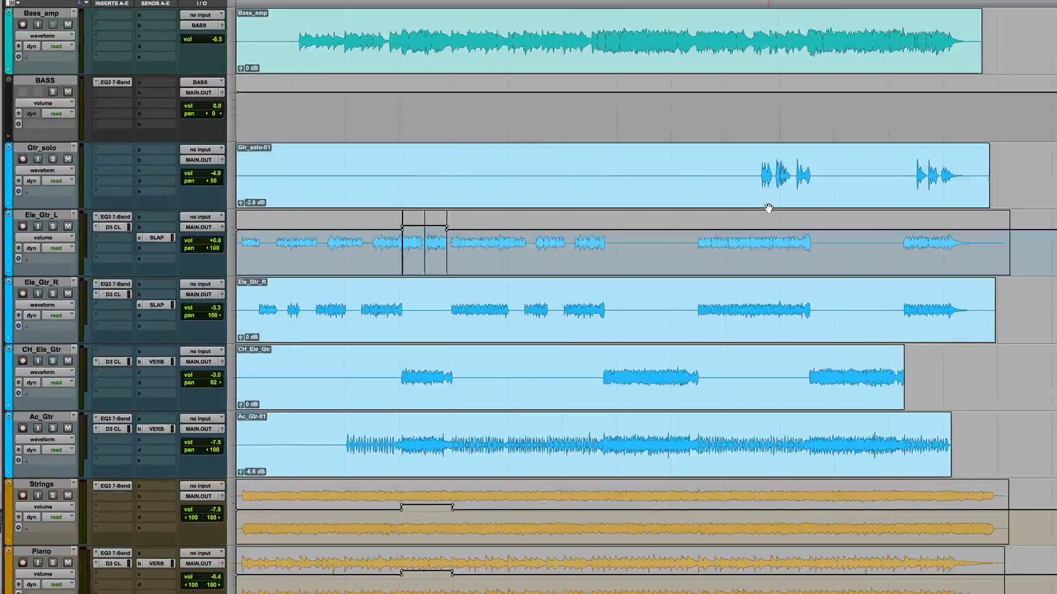
scroll(595, 273, up, 7)
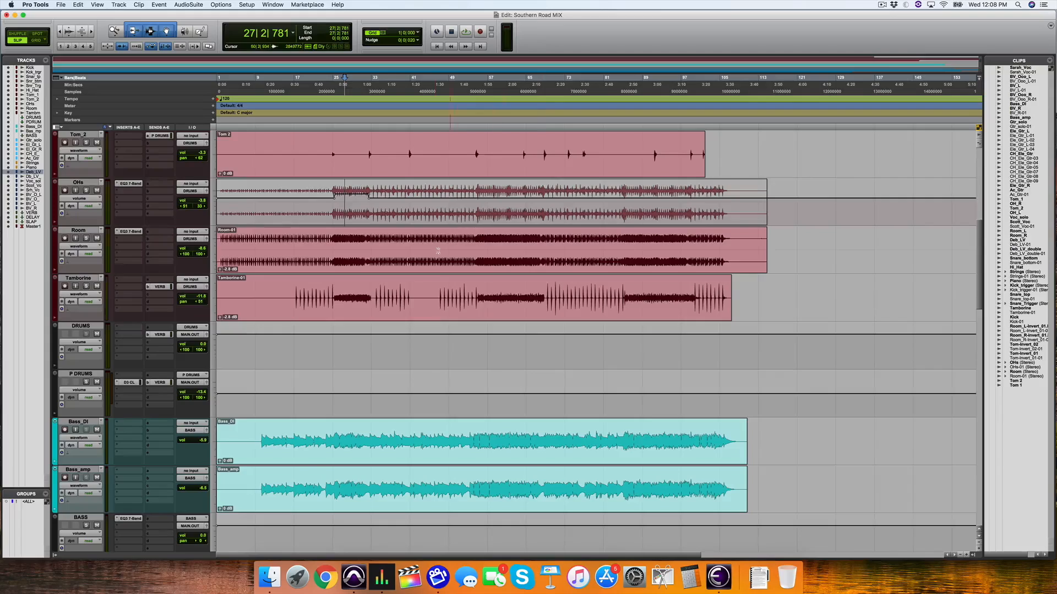
scroll(408, 276, down, 15)
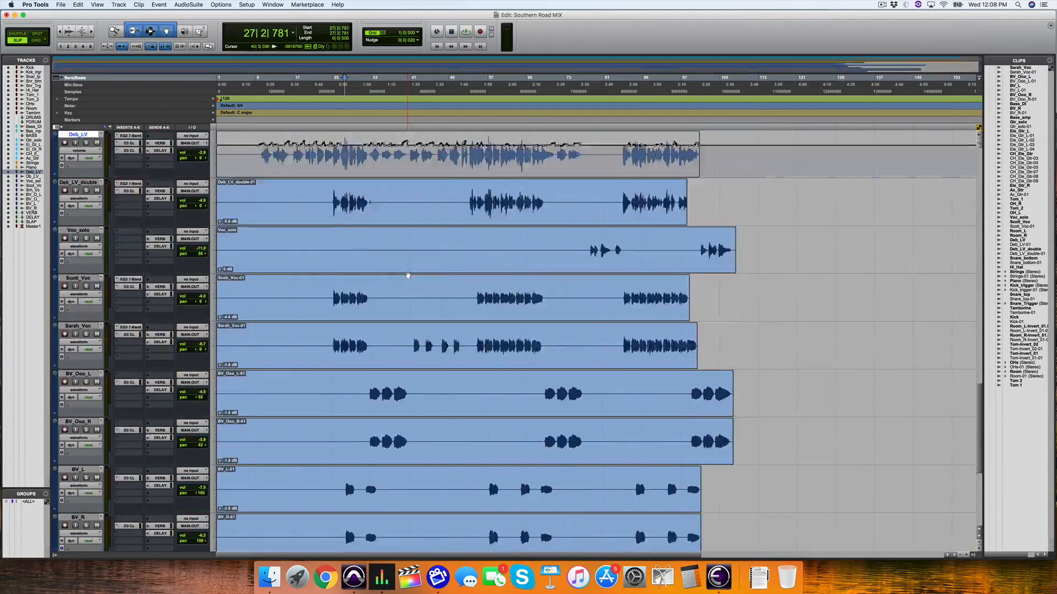
scroll(408, 275, down, 4)
scroll(408, 276, up, 12)
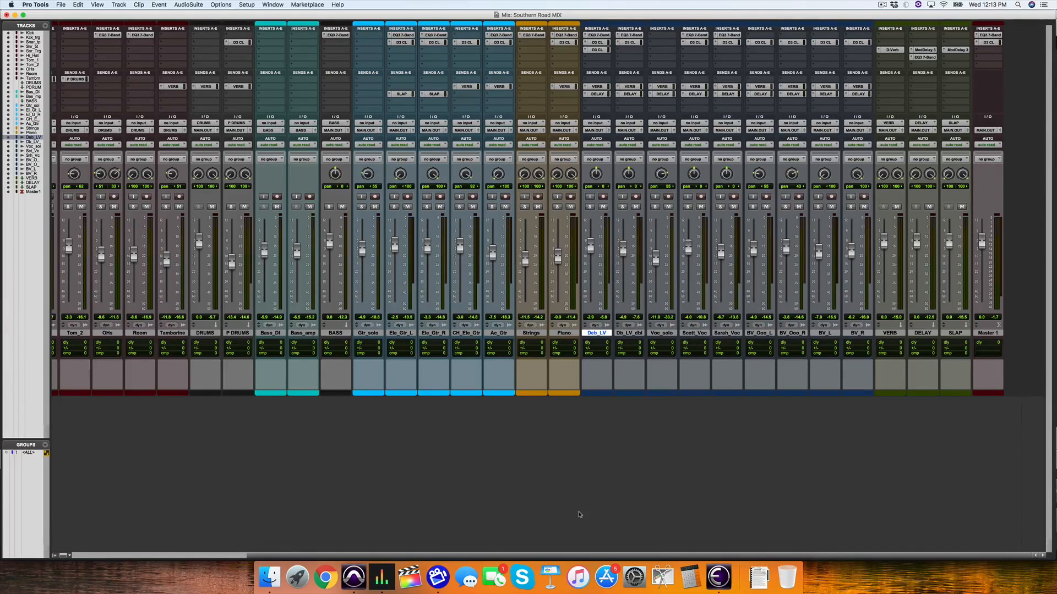
Play the mix in the mixer view with the plugins on to hear the processed sound across all channels
key(space)
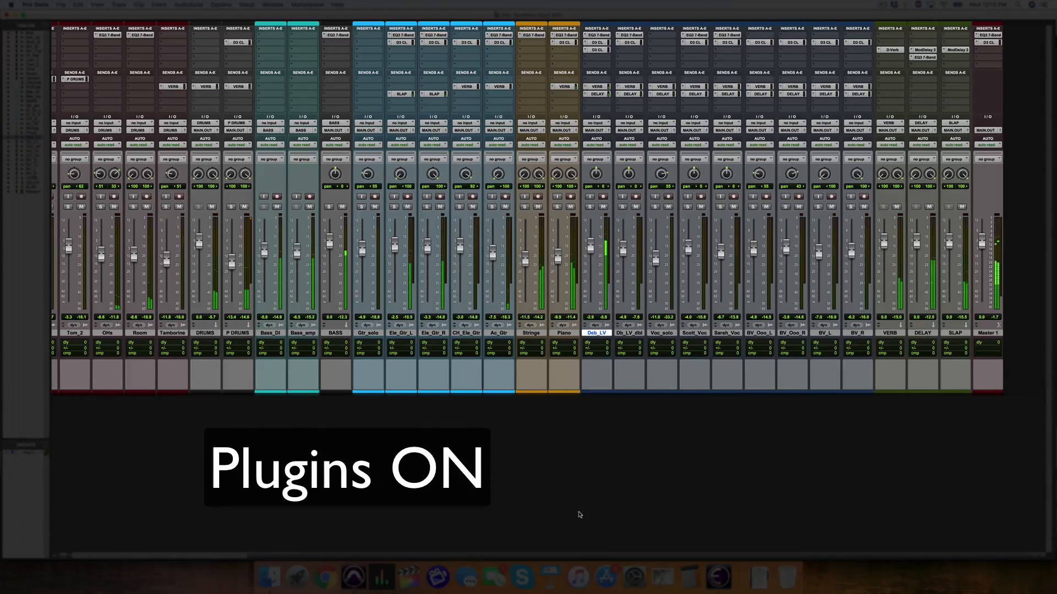